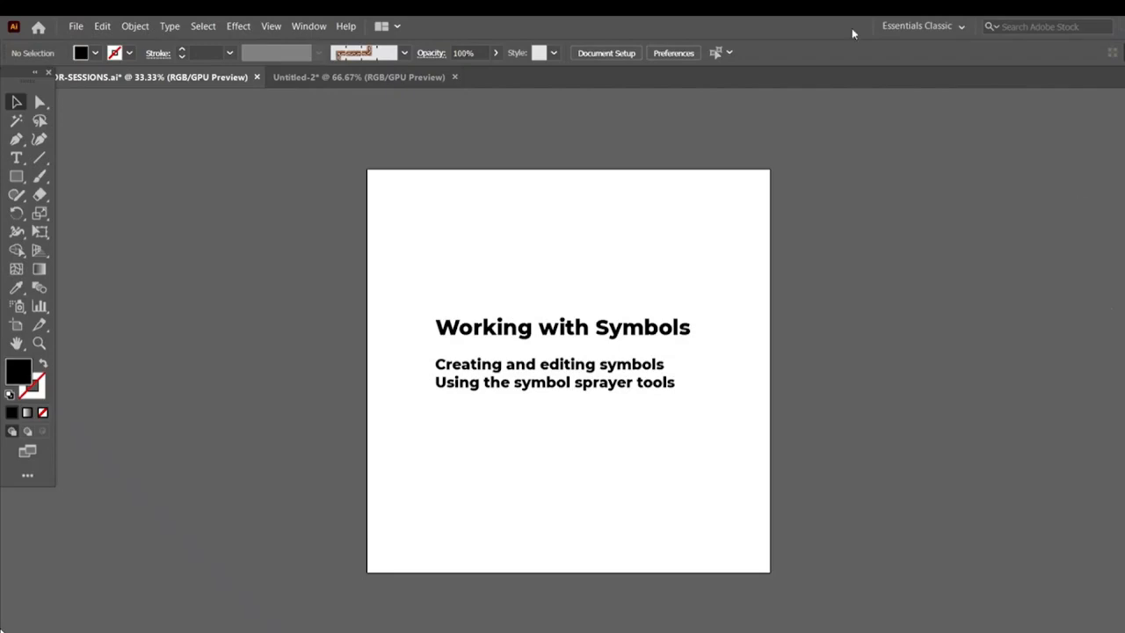
Switch to the Untitled-2 document, pick the Symbol Sprayer tool, and open the Symbols panel beside the artboard
left_click(391, 80)
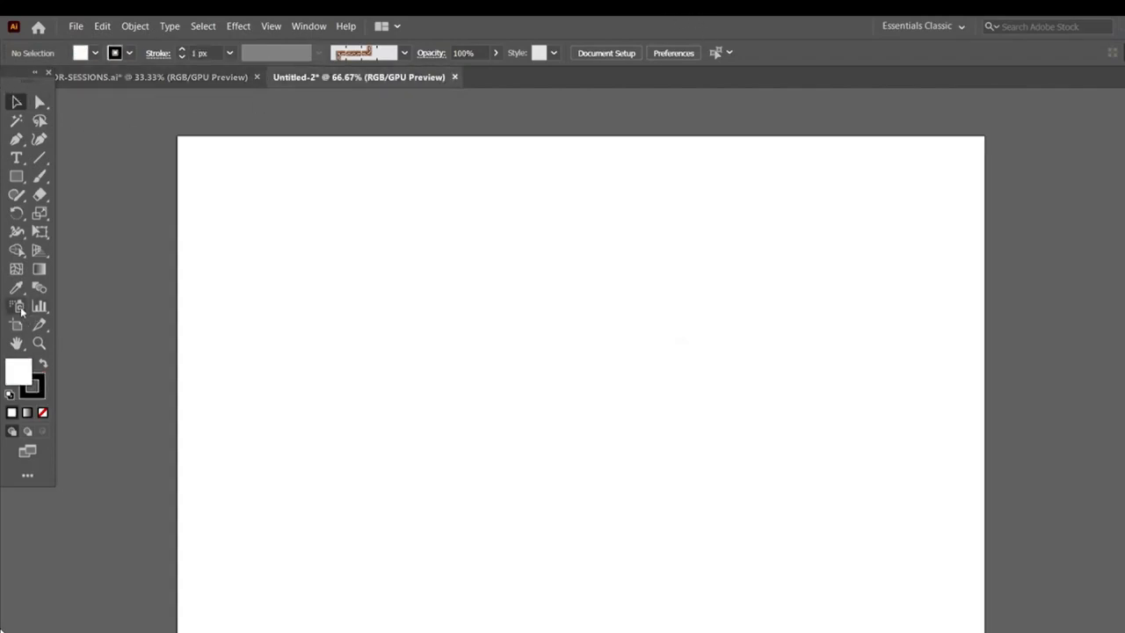
left_click(21, 311)
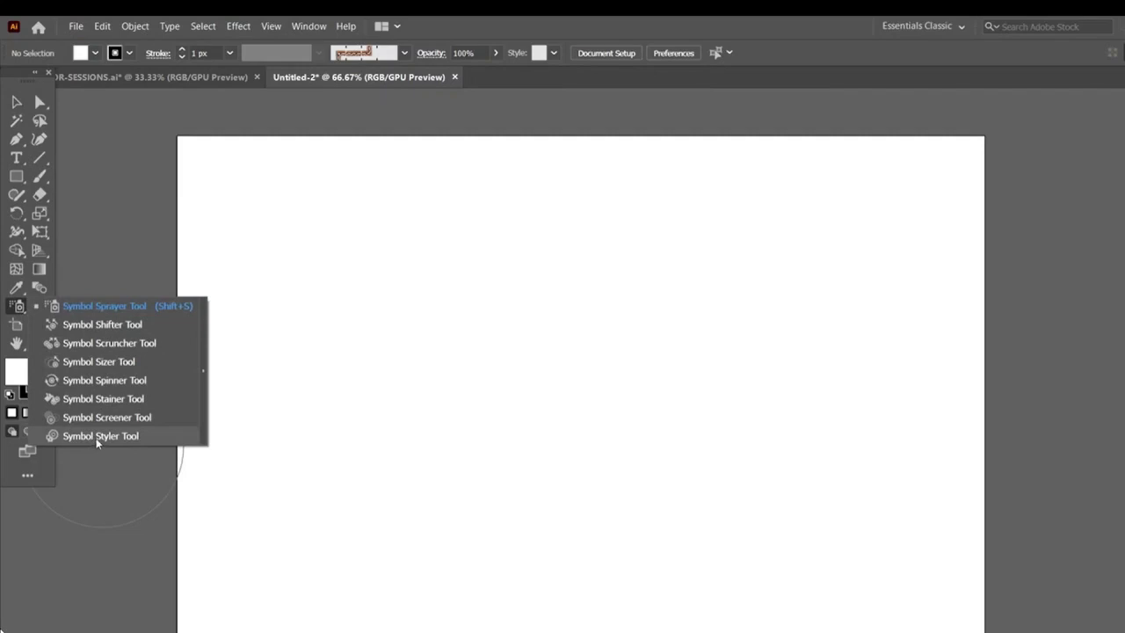
left_click(308, 26)
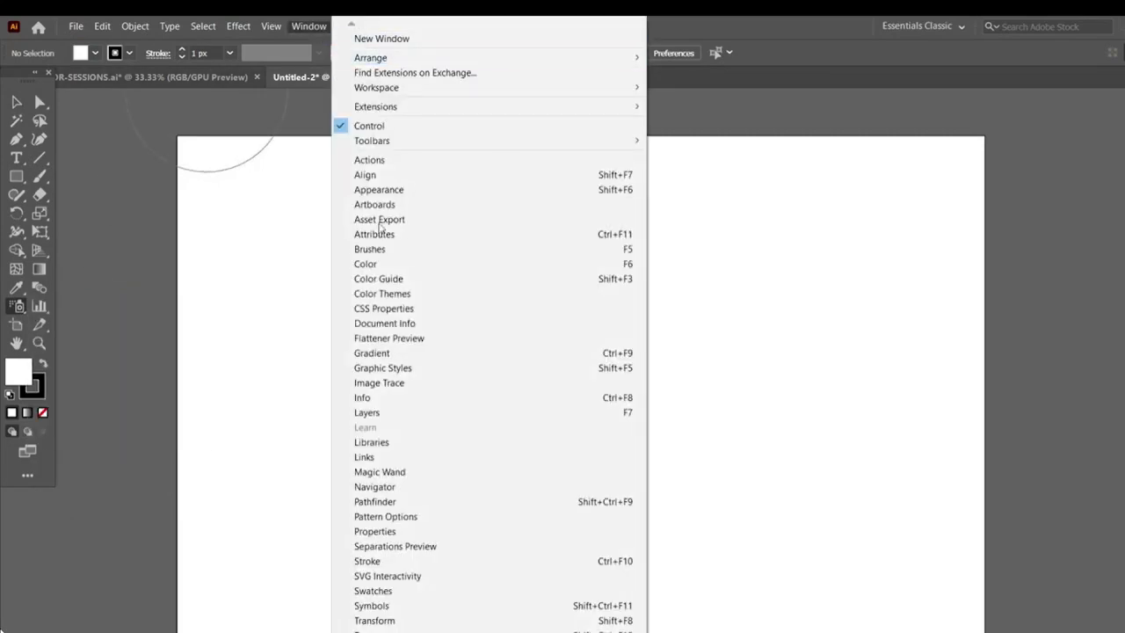
left_click(372, 605)
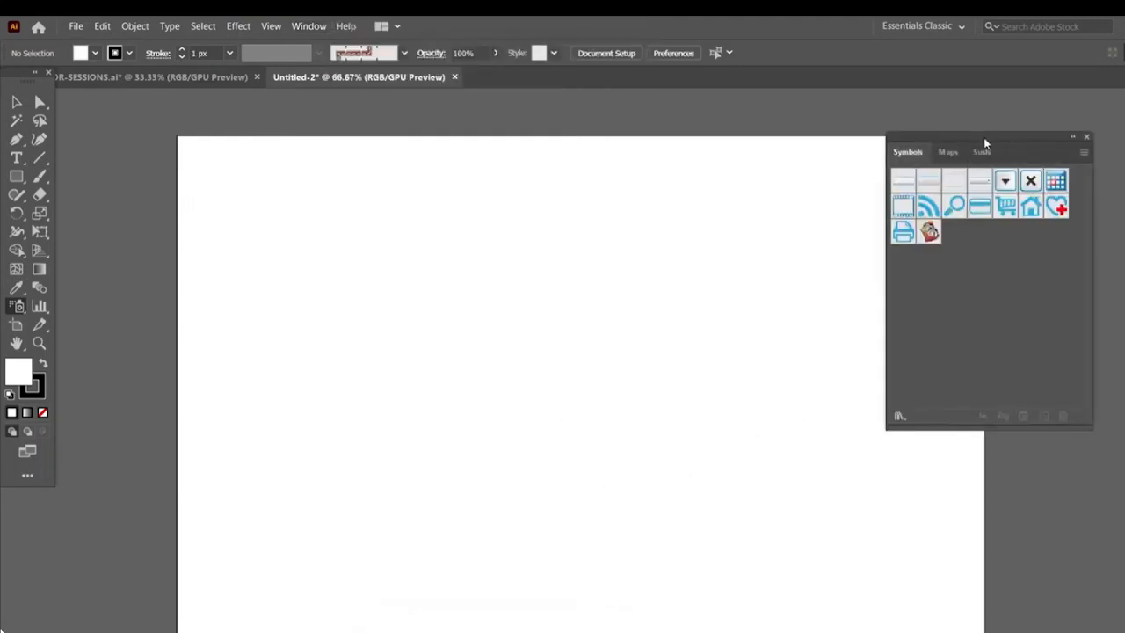
left_click_drag(983, 141, 966, 106)
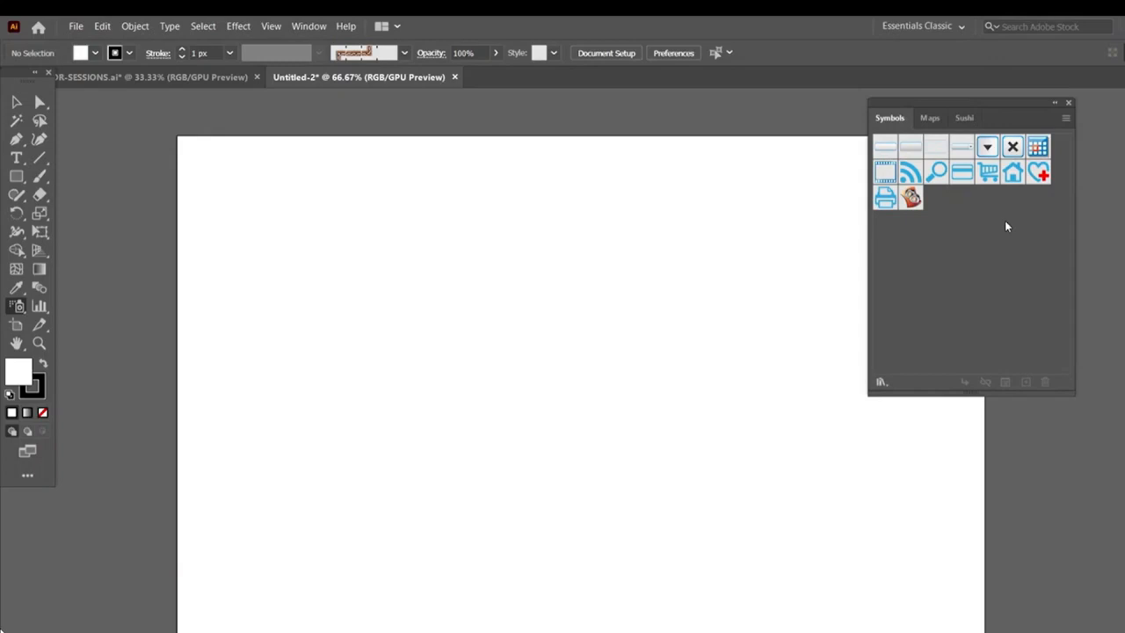
Open the Grime Vector Pack symbol library
left_click(1064, 121)
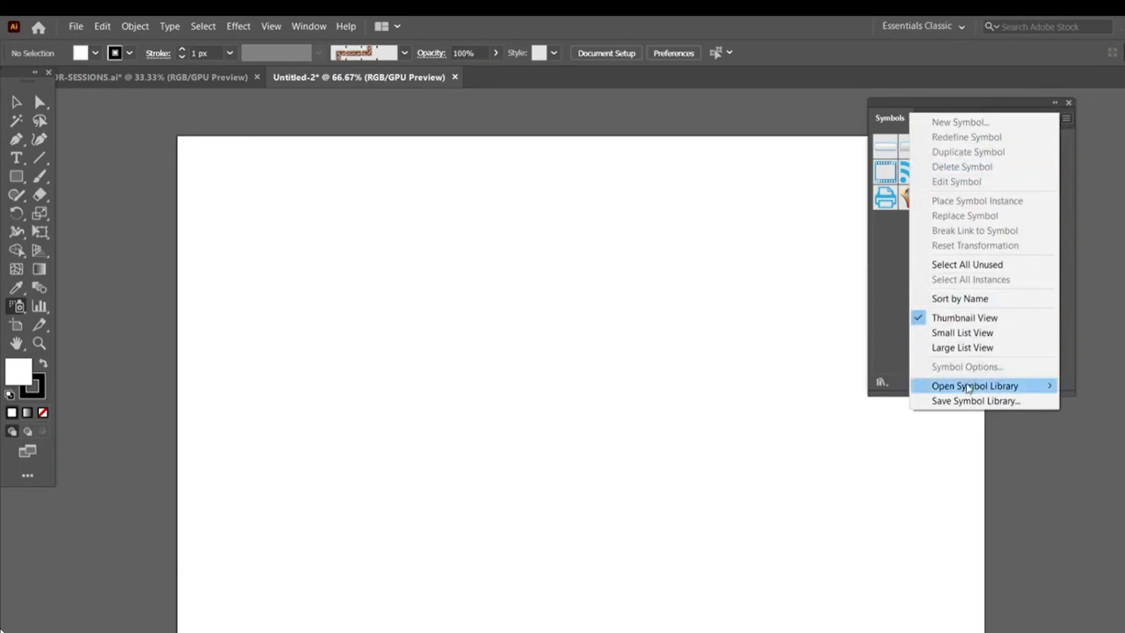
mouse_move(963, 389)
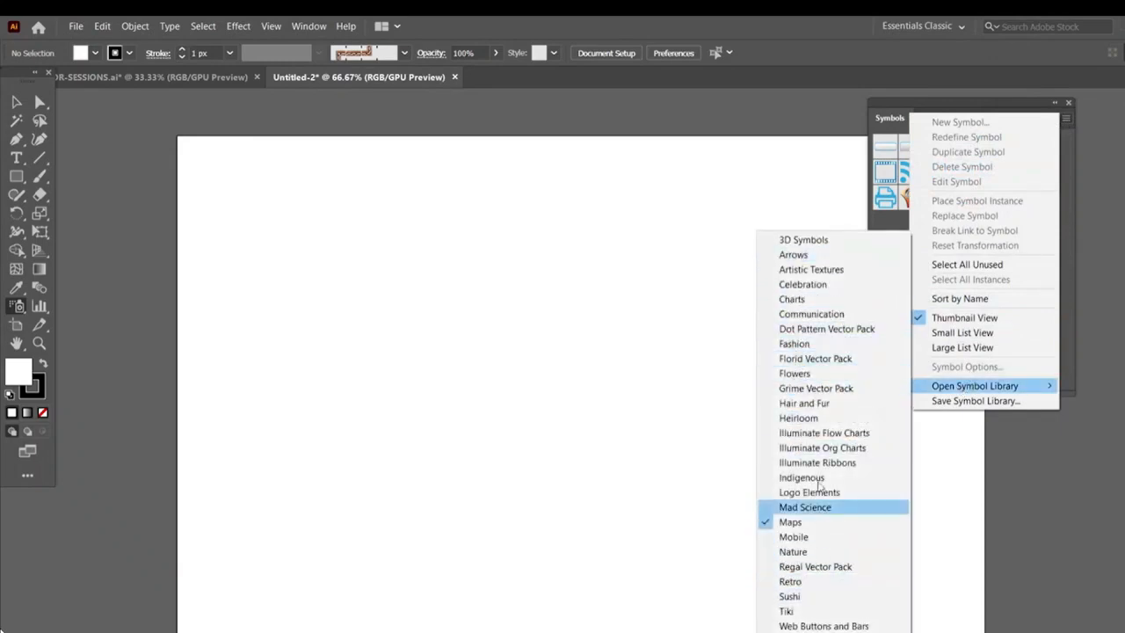
left_click(826, 388)
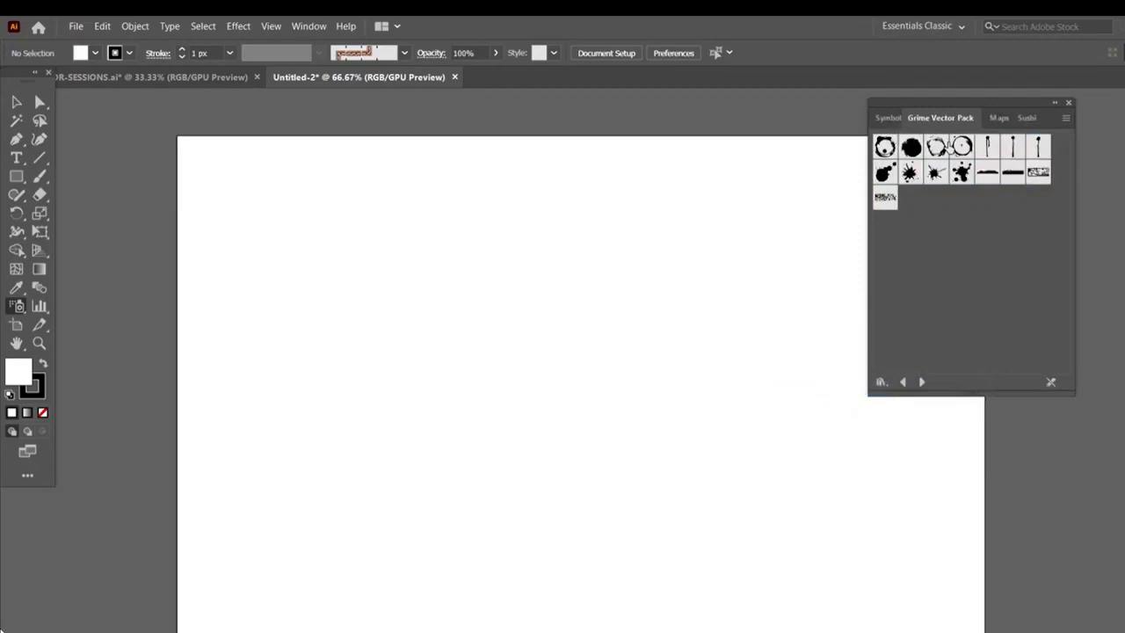
Browse the Maps and Sushi symbol library tabs, returning to Grime Vector Pack
left_click(999, 118)
left_click(1026, 118)
left_click(953, 123)
Place an instance of the ink splatter symbol on the artboard, then delete it
left_click_drag(910, 173, 588, 276)
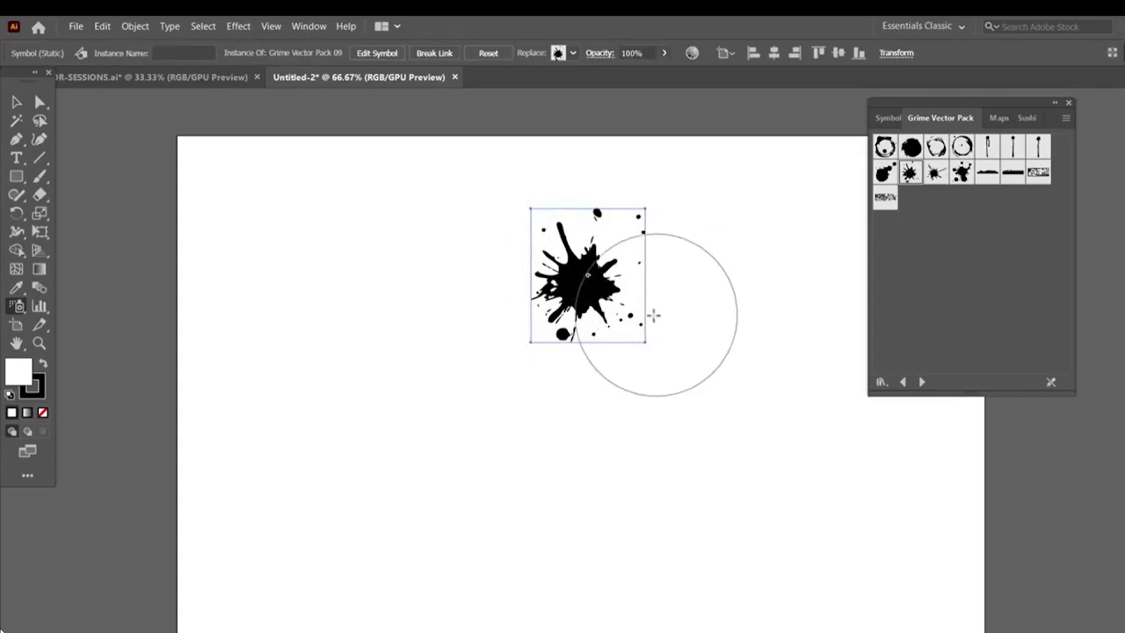
left_click(14, 104)
key("Delete")
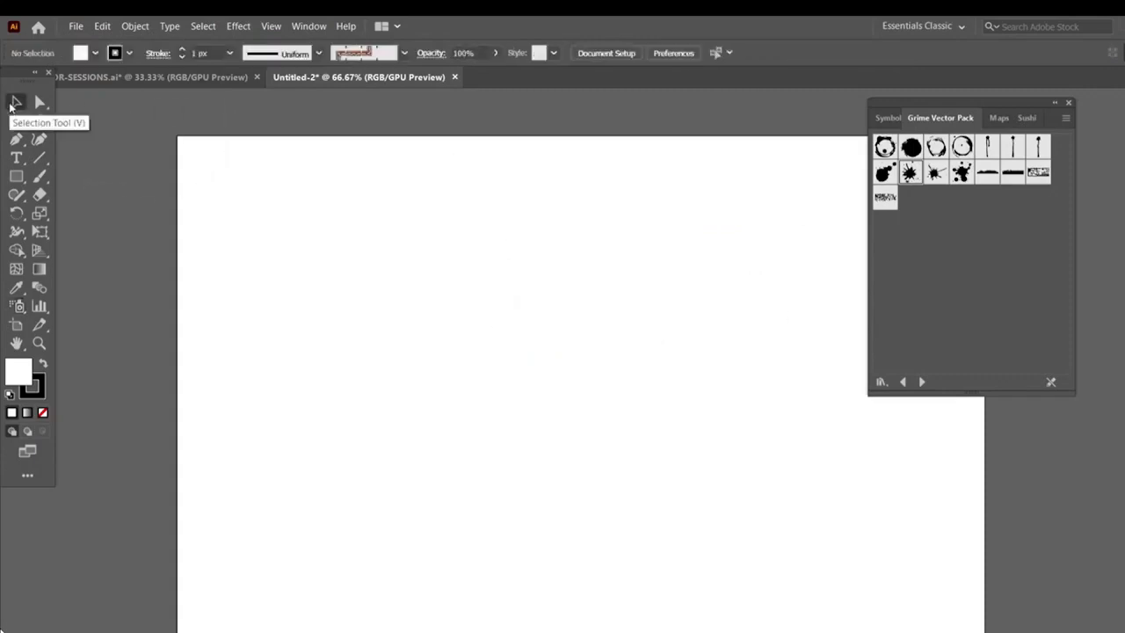
Spray two ink splatter instances onto the artboard with the Symbol Sprayer tool
left_click(17, 306)
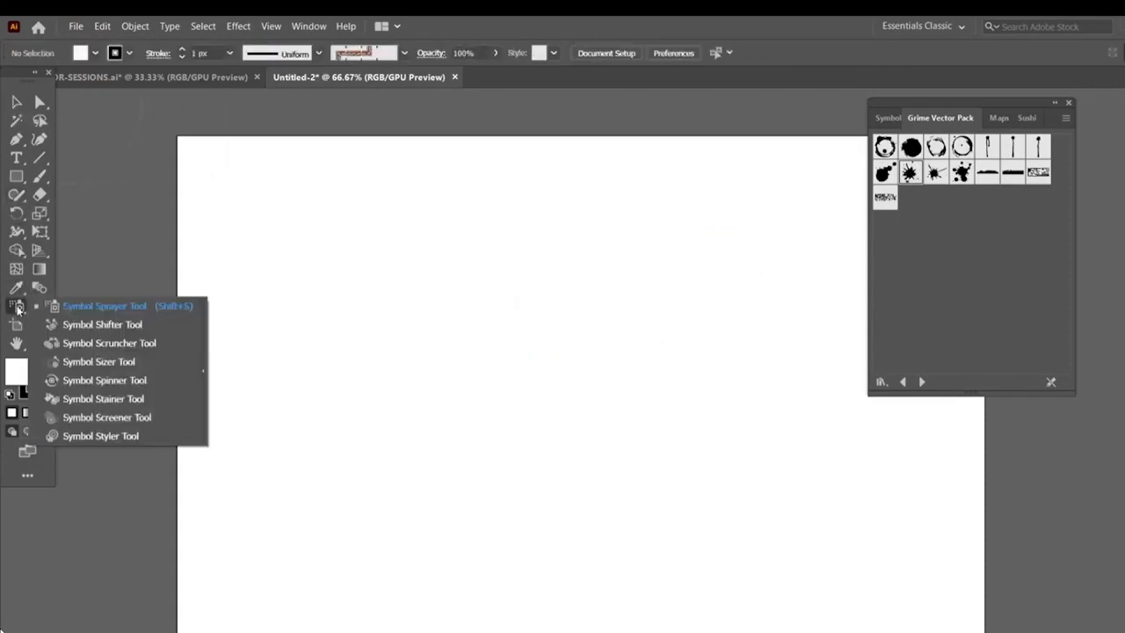
left_click(105, 310)
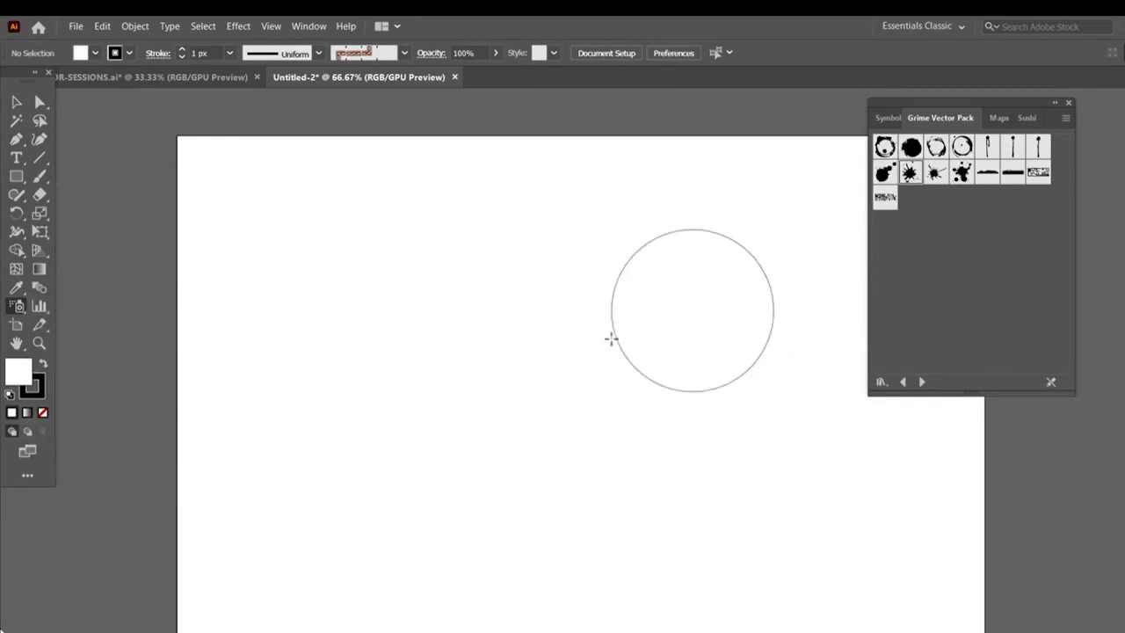
left_click(442, 303)
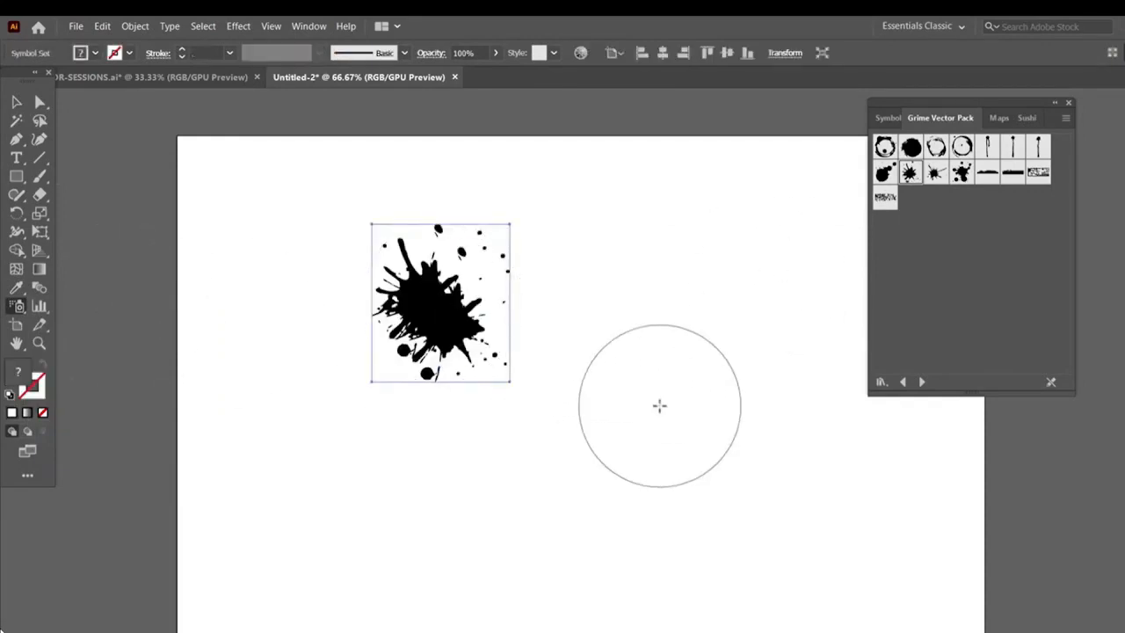
left_click(659, 405)
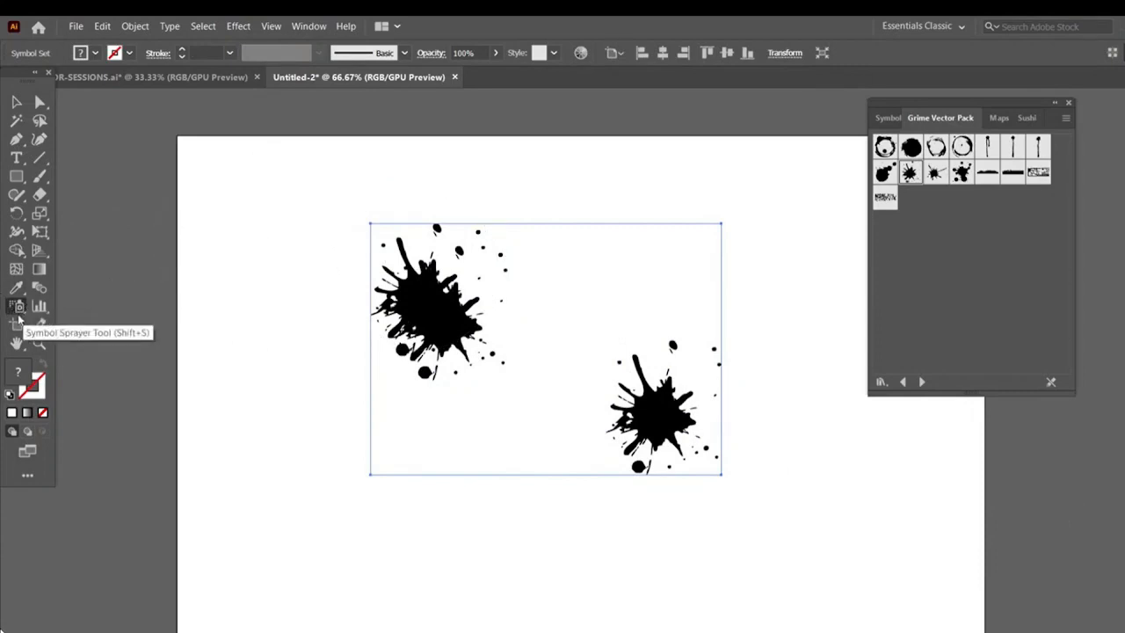
Check the Symbolism Tools Options and spray more splatter instances to fill the artboard
double_click(18, 309)
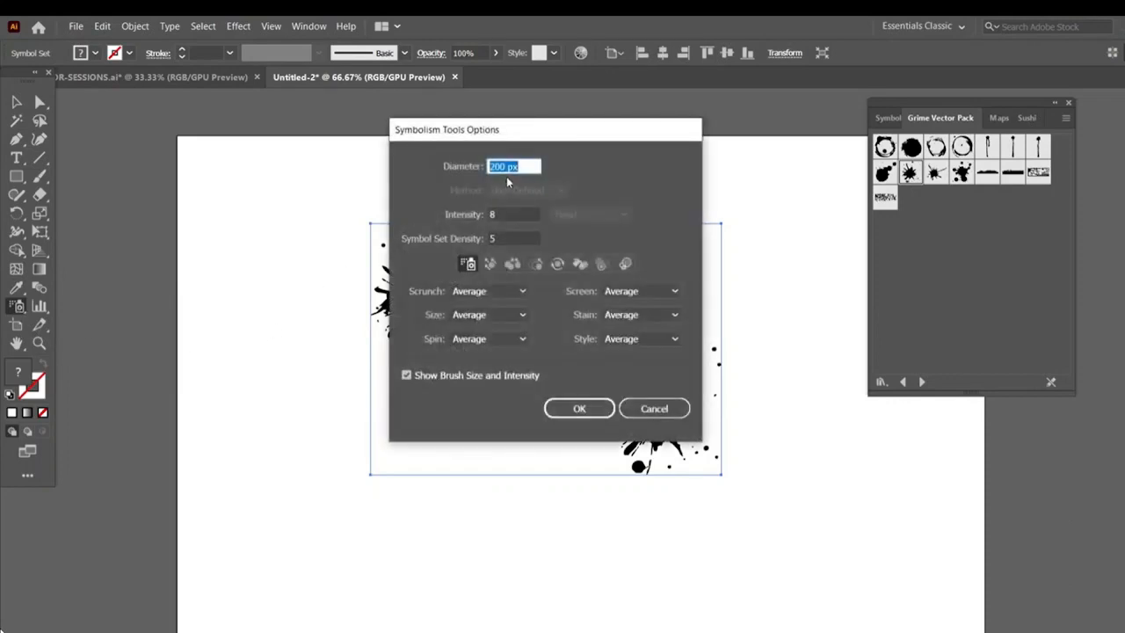
left_click(580, 408)
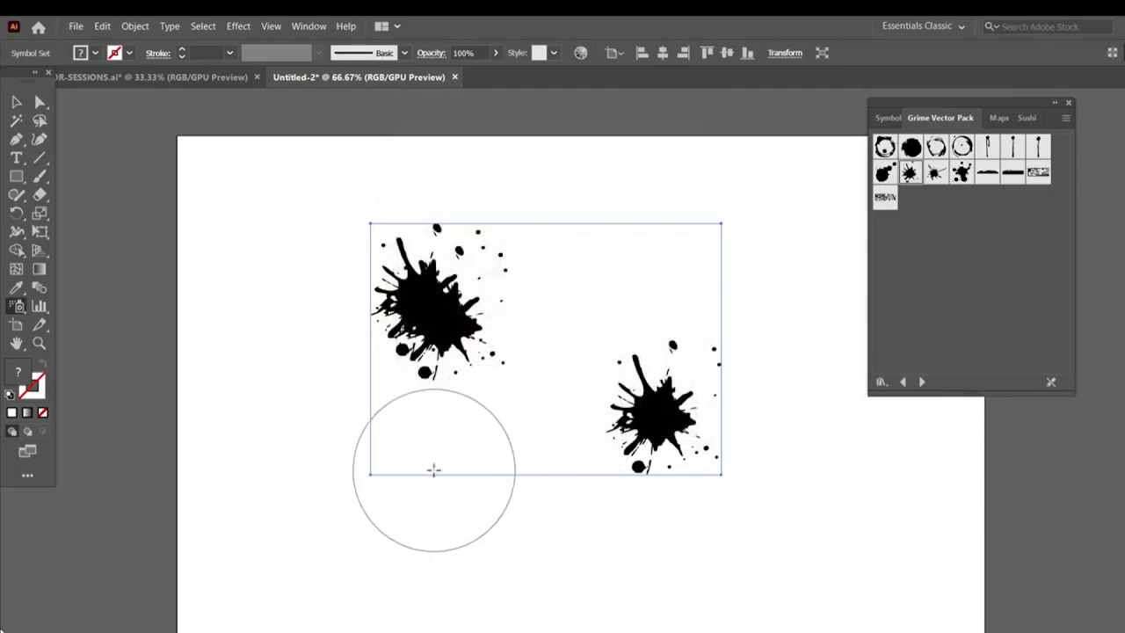
mouse_move(432, 470)
left_mouse_down()
mouse_move(302, 476)
mouse_move(298, 334)
mouse_move(704, 509)
mouse_move(793, 529)
mouse_move(798, 336)
mouse_move(767, 289)
left_mouse_up()
key("ctrl+minus")
key("ctrl+minus")
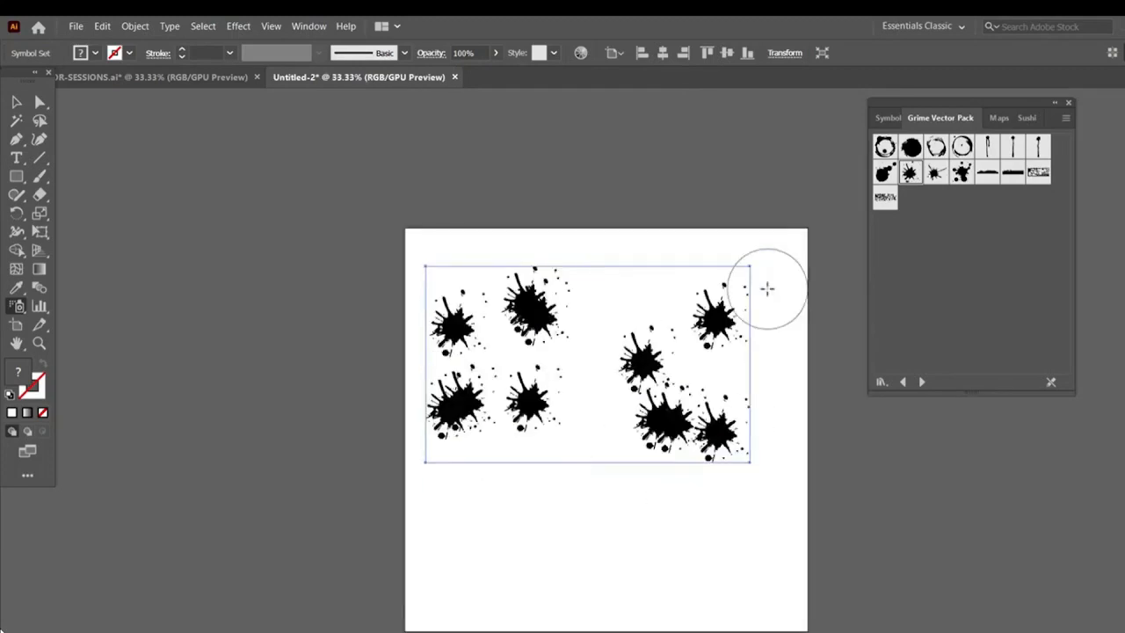
scroll(768, 288, "down", 2)
mouse_move(662, 474)
left_mouse_down()
mouse_move(545, 507)
mouse_move(545, 439)
left_mouse_up()
Push several splatter instances to new positions with the Symbol Shifter tool
left_click(18, 305)
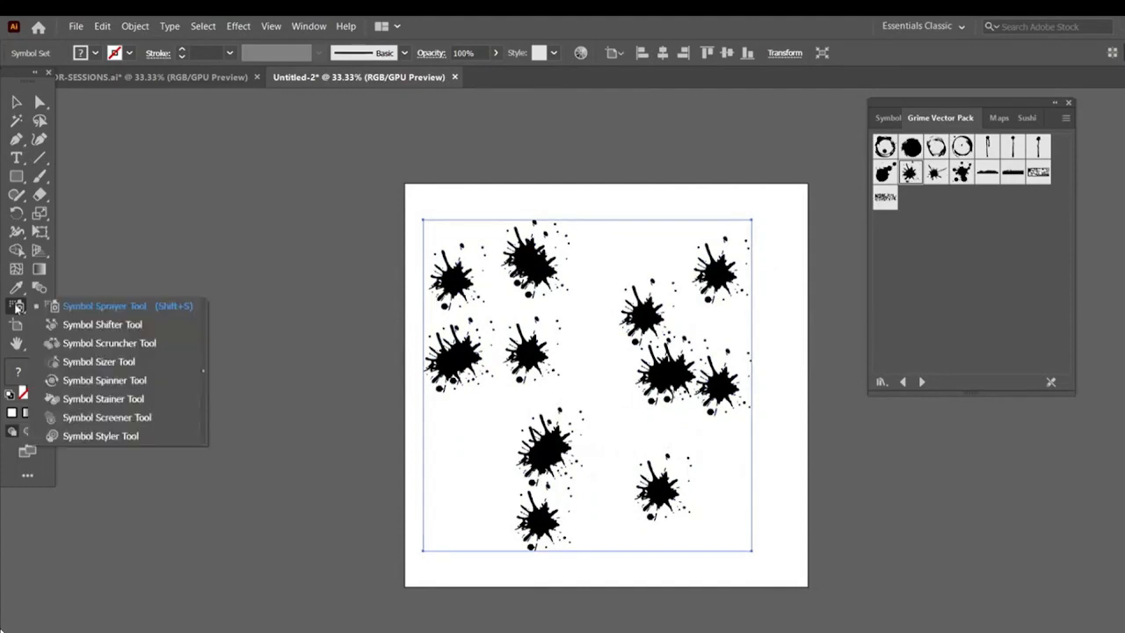
left_click(95, 327)
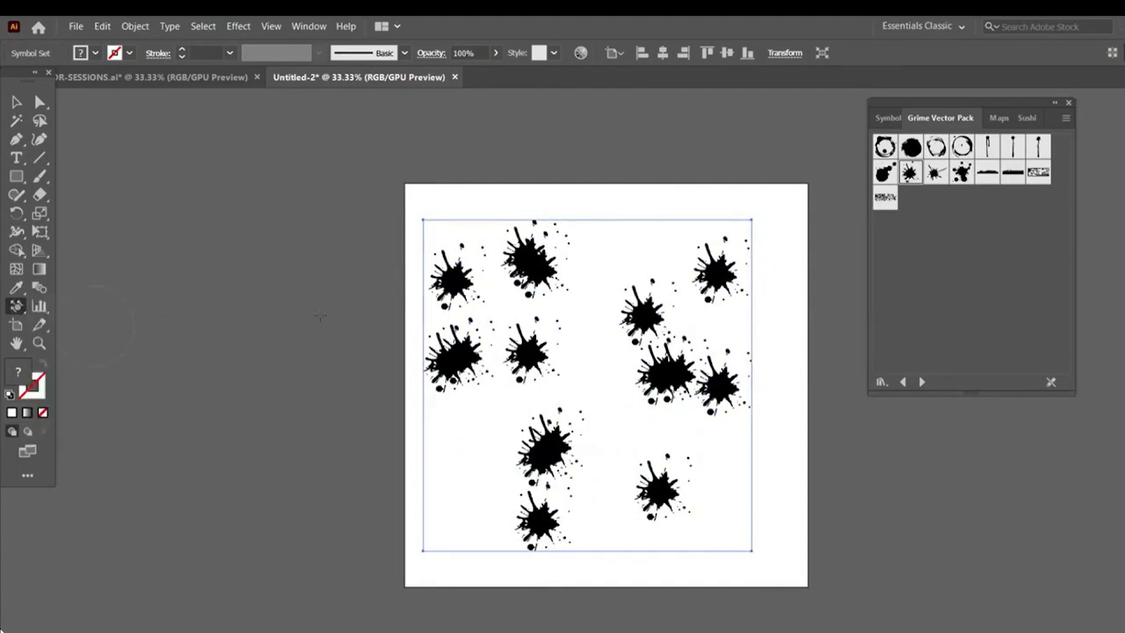
mouse_move(537, 280)
left_mouse_down()
mouse_move(558, 246)
mouse_move(592, 256)
left_mouse_up()
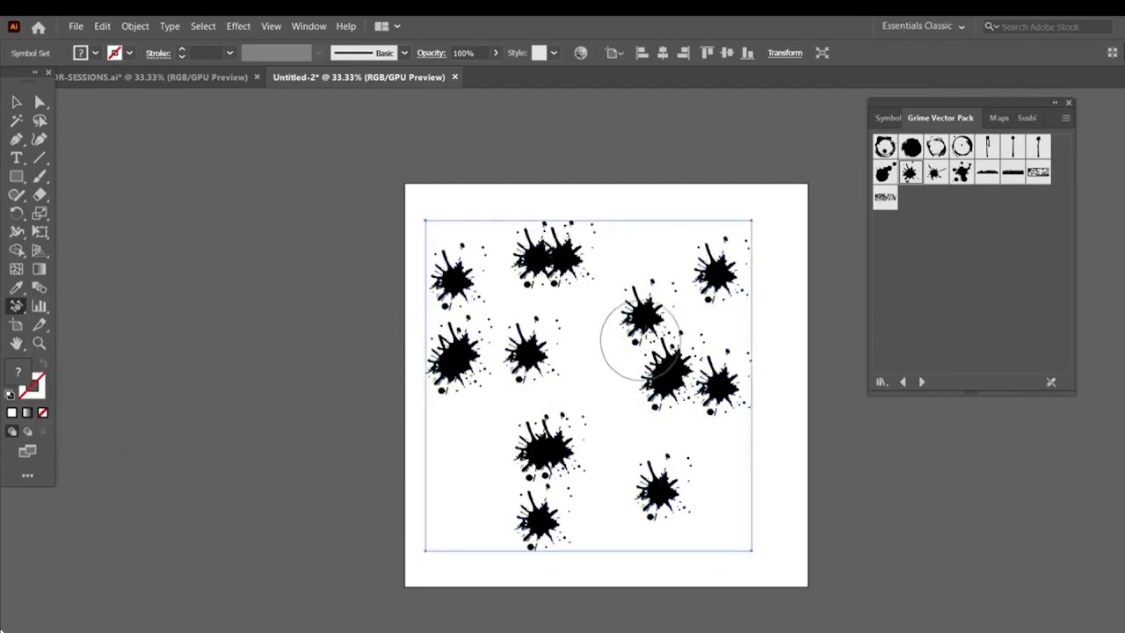
left_click_drag(650, 328, 667, 297)
left_click_drag(681, 373, 603, 376)
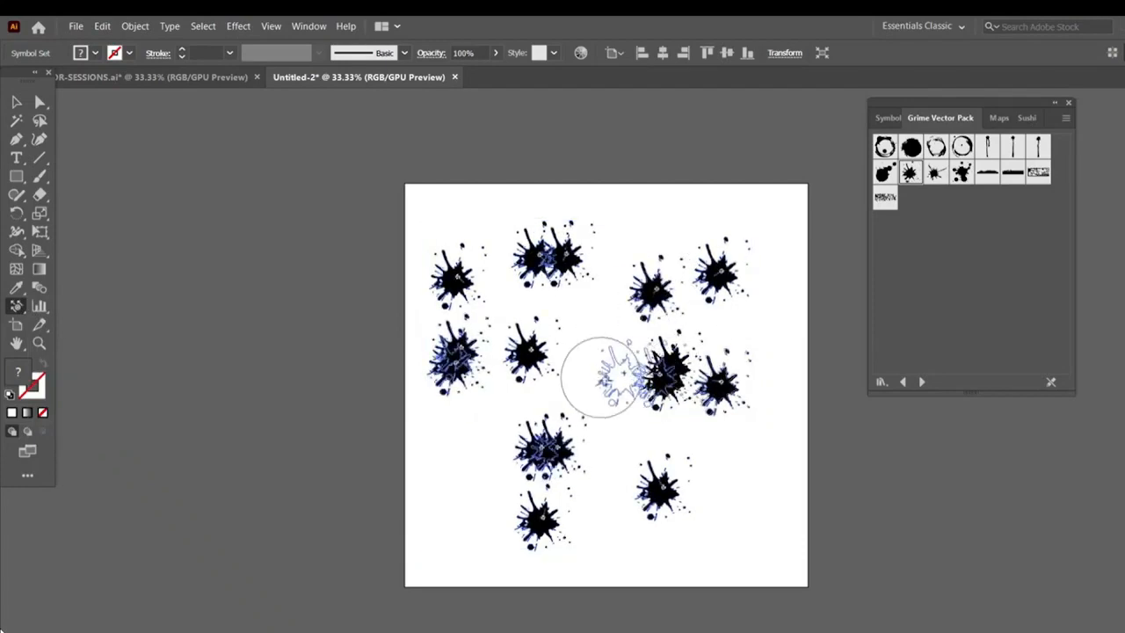
left_click_drag(541, 427, 512, 492)
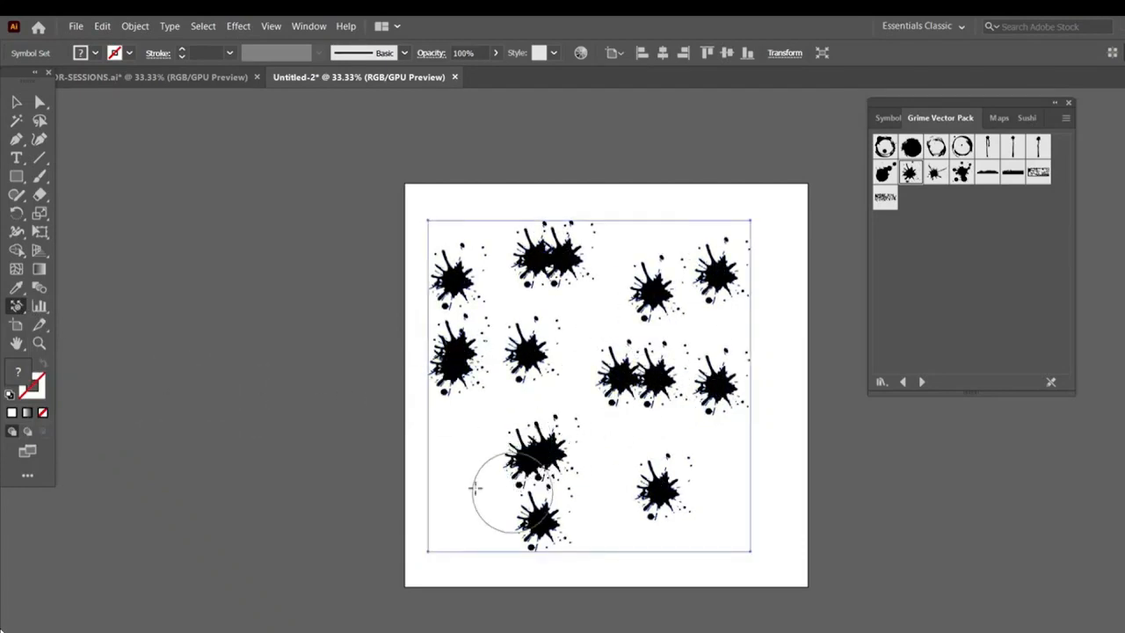
Move the whole splatter symbol set slightly with the Selection tool
key("v")
mouse_move(586, 288)
left_mouse_down()
mouse_move(431, 242)
mouse_move(605, 285)
mouse_move(604, 275)
left_mouse_up()
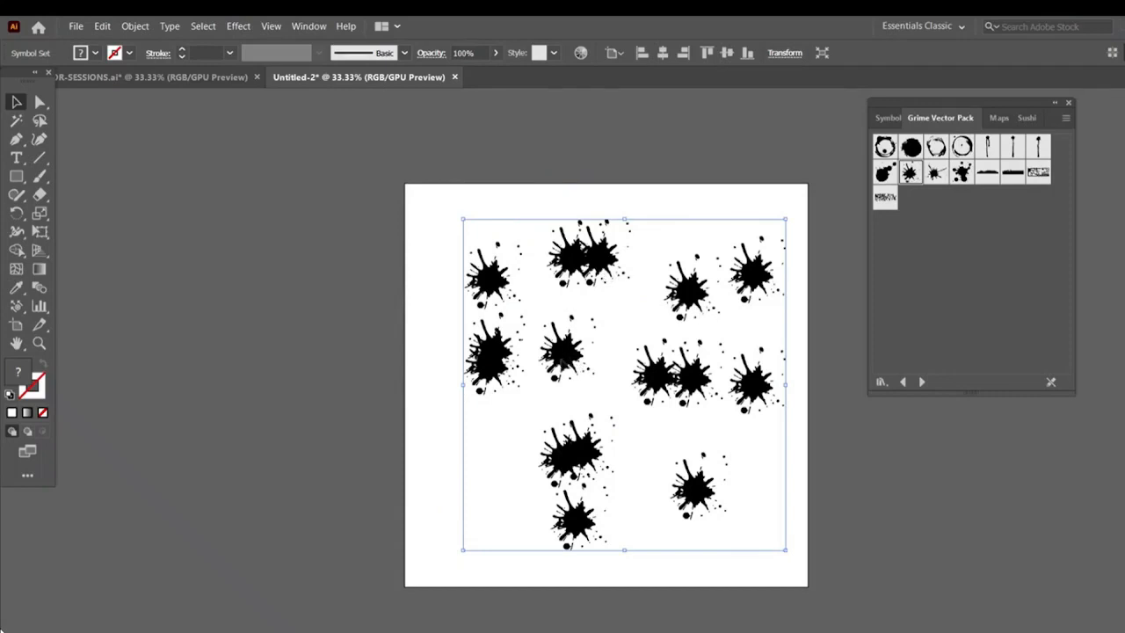
left_click_drag(591, 385, 568, 361)
Switch to the Maps symbol library and delete the splatter symbol set
key("ctrl+equal")
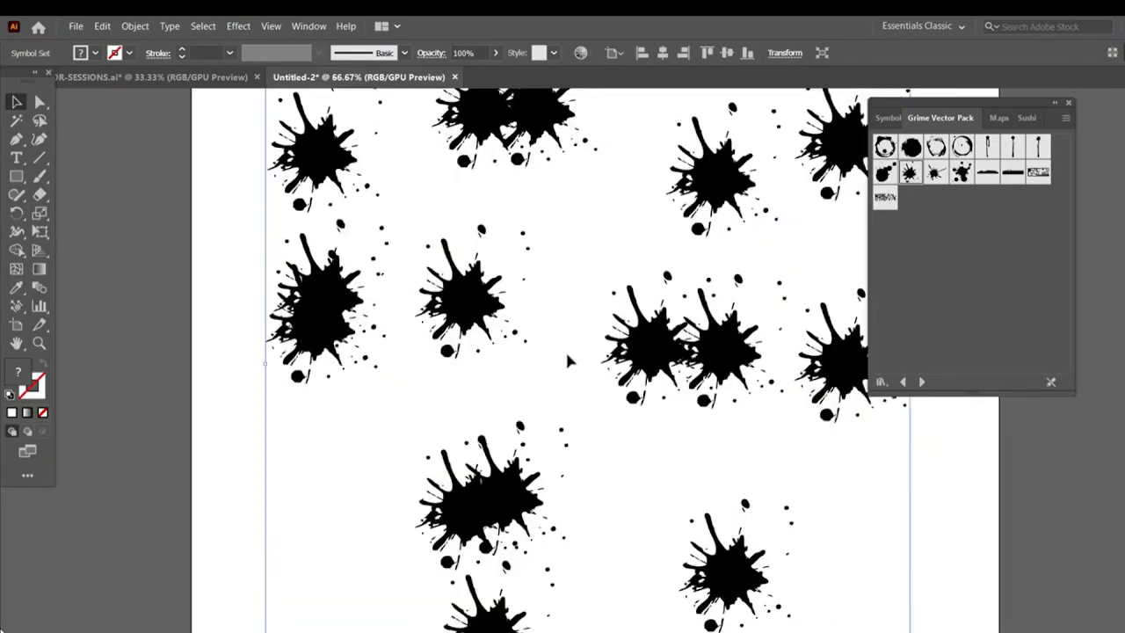
left_click(1000, 117)
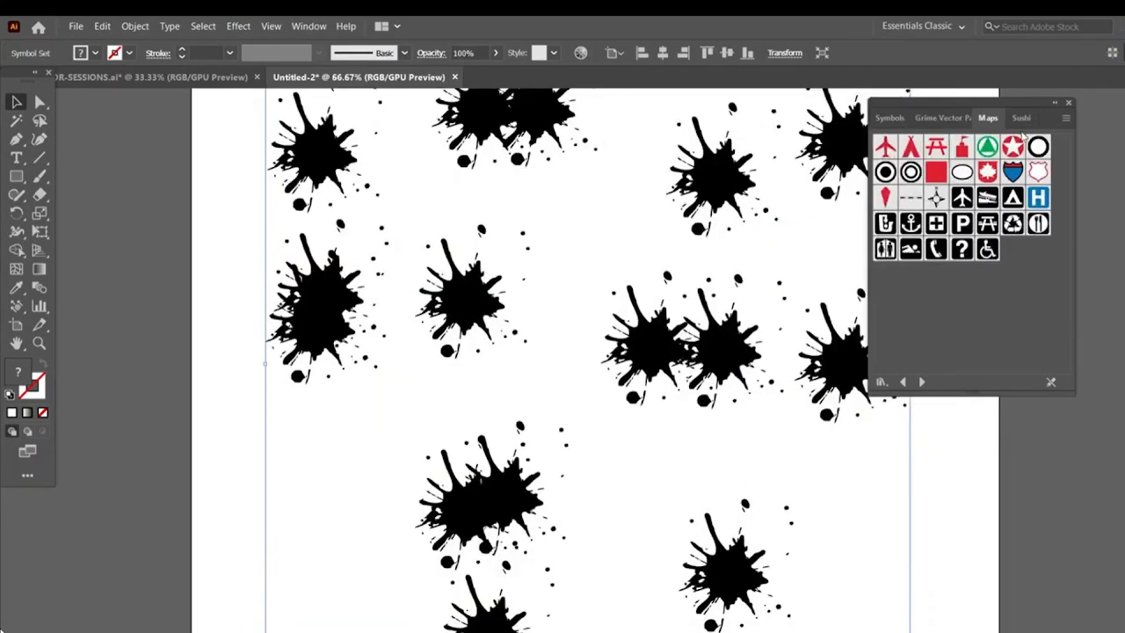
key("ctrl+minus")
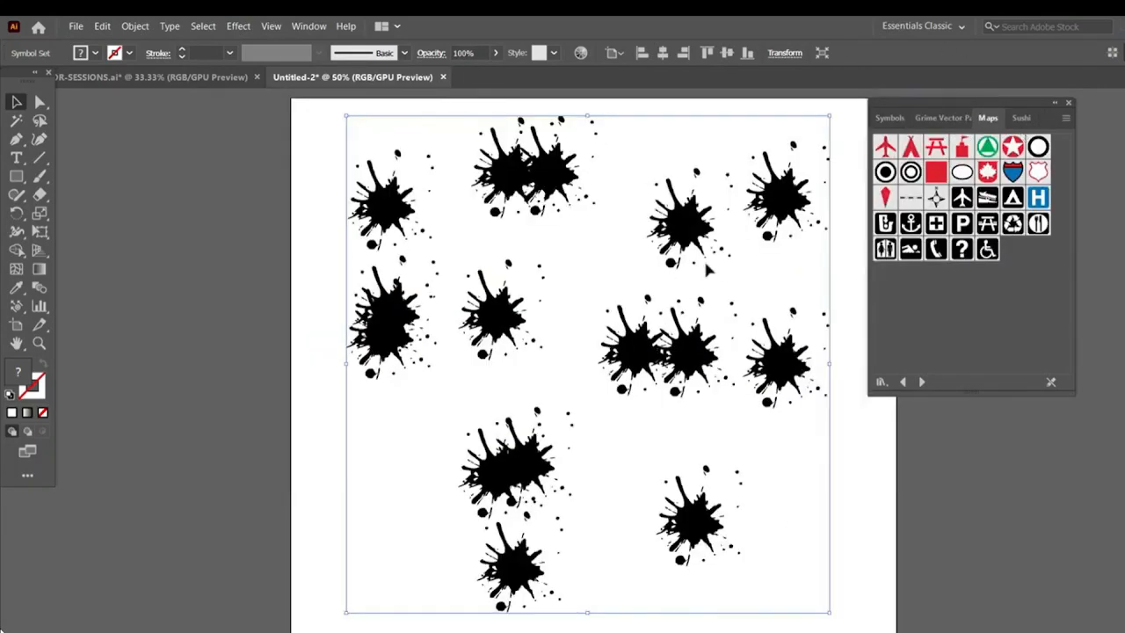
key("Delete")
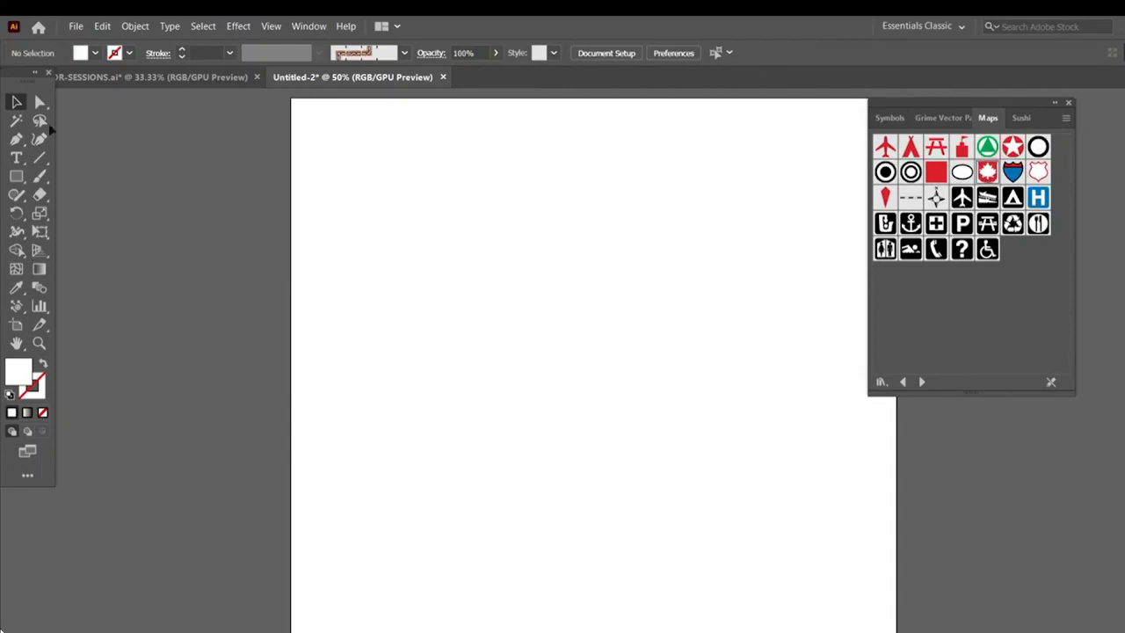
Spray maple leaf shield symbols across the artboard with the Symbol Sprayer tool
left_click(16, 308)
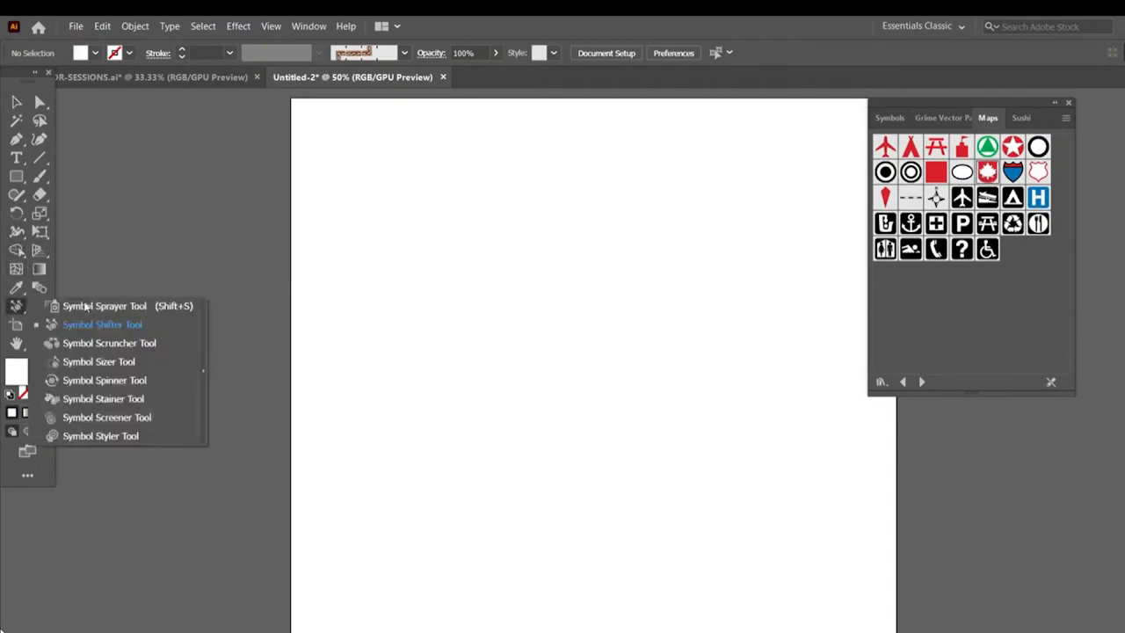
left_click(89, 306)
mouse_move(460, 298)
left_mouse_down()
mouse_move(386, 182)
mouse_move(726, 176)
mouse_move(748, 339)
mouse_move(821, 484)
mouse_move(464, 596)
mouse_move(413, 417)
left_mouse_up()
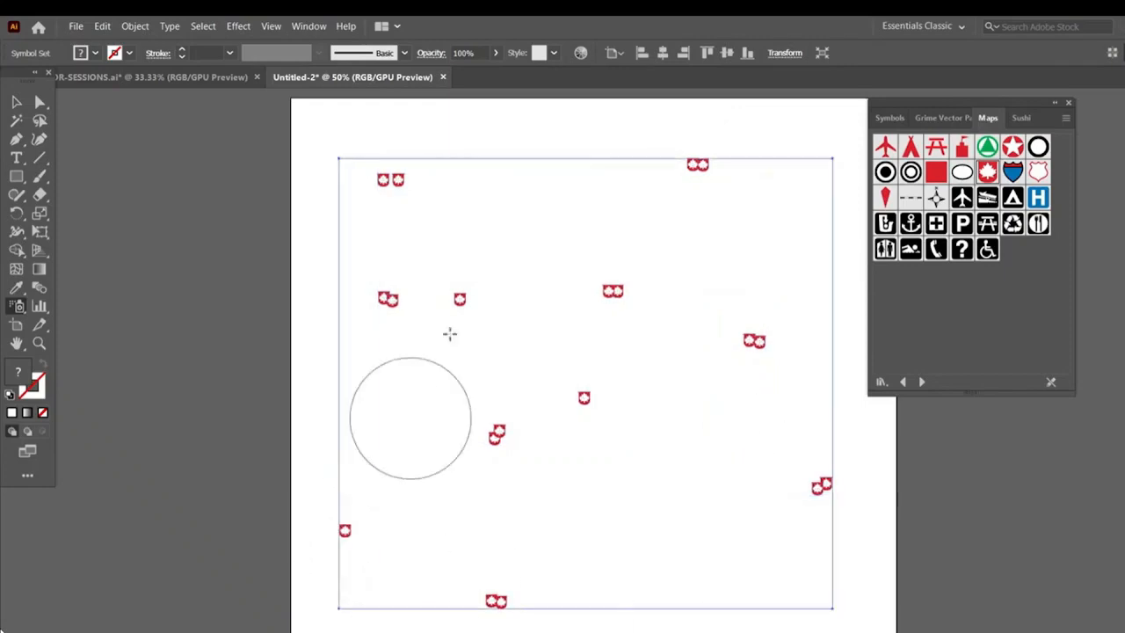
Rearrange the maple leaf instances at 100% zoom with the Symbol Shifter tool
key("ctrl+1")
left_click(16, 308)
left_click(102, 324)
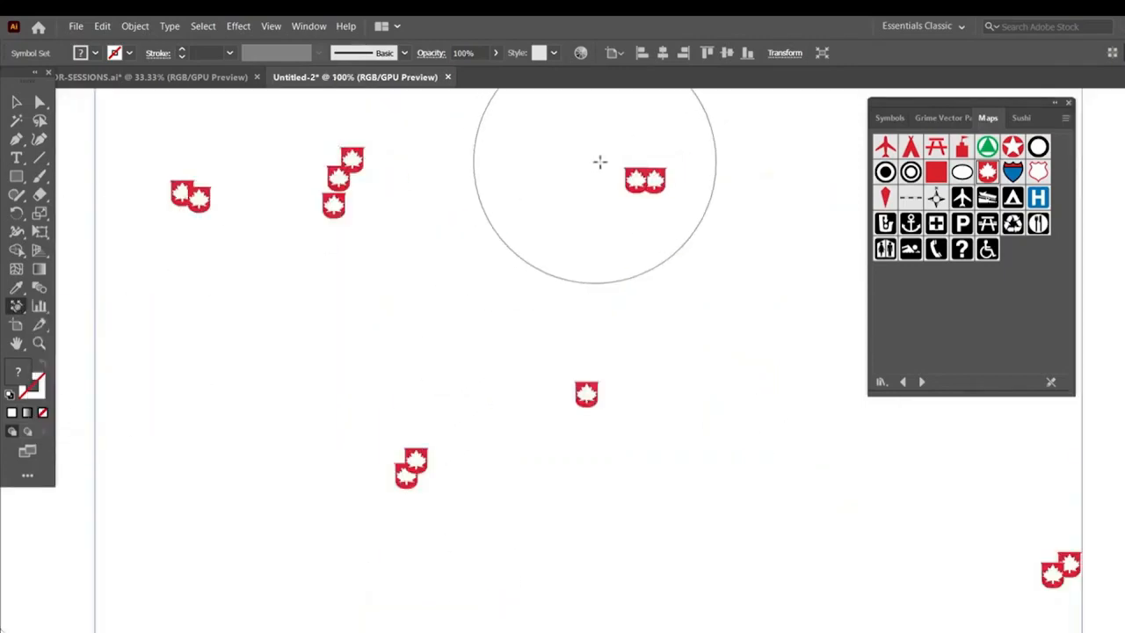
mouse_move(600, 161)
left_mouse_down()
mouse_move(629, 165)
mouse_move(606, 186)
left_mouse_up()
mouse_move(354, 186)
left_mouse_down()
mouse_move(402, 206)
mouse_move(452, 252)
left_mouse_up()
left_click_drag(192, 212, 140, 286)
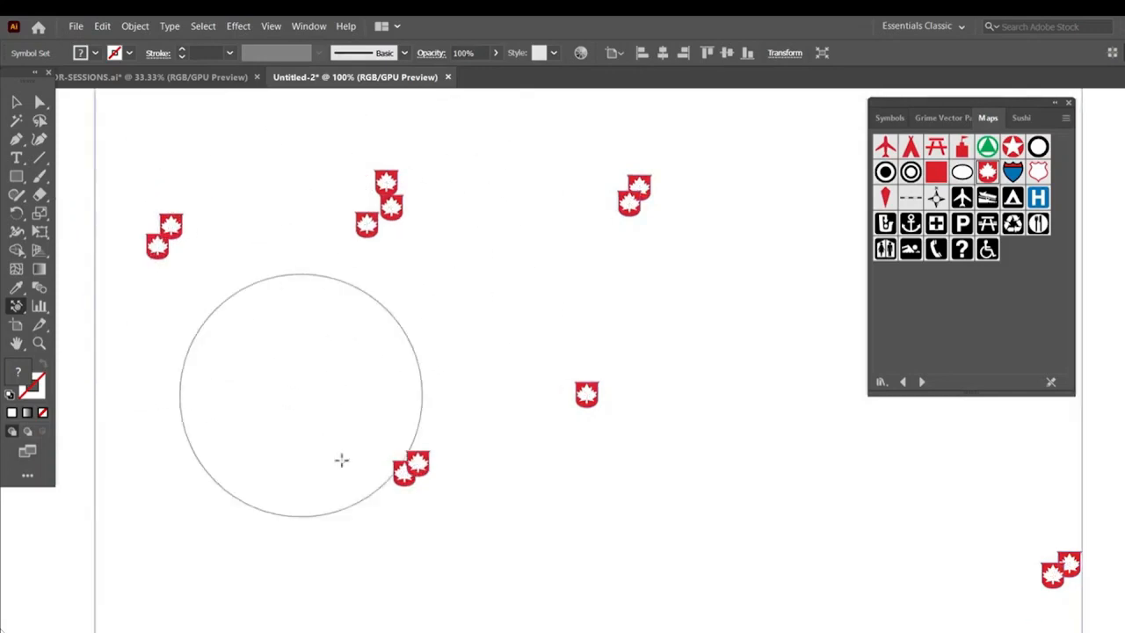
left_click_drag(377, 477, 436, 434)
Pull the maple leaf instances in each cluster closer together with the Symbol Scruncher tool
left_click(17, 307)
left_click(102, 341)
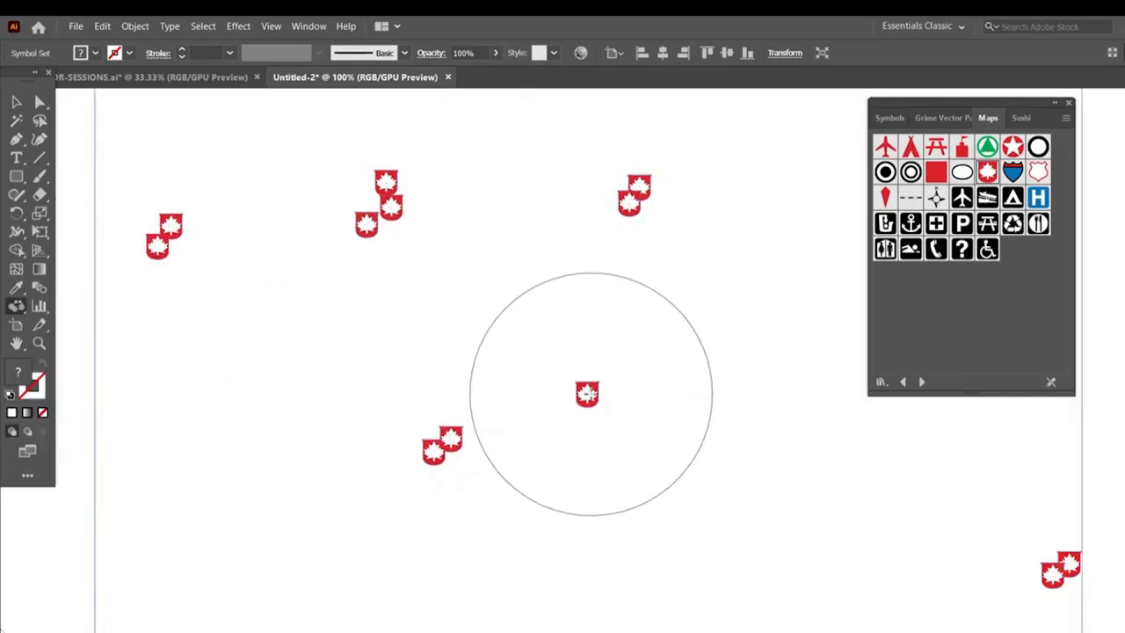
left_click(590, 393)
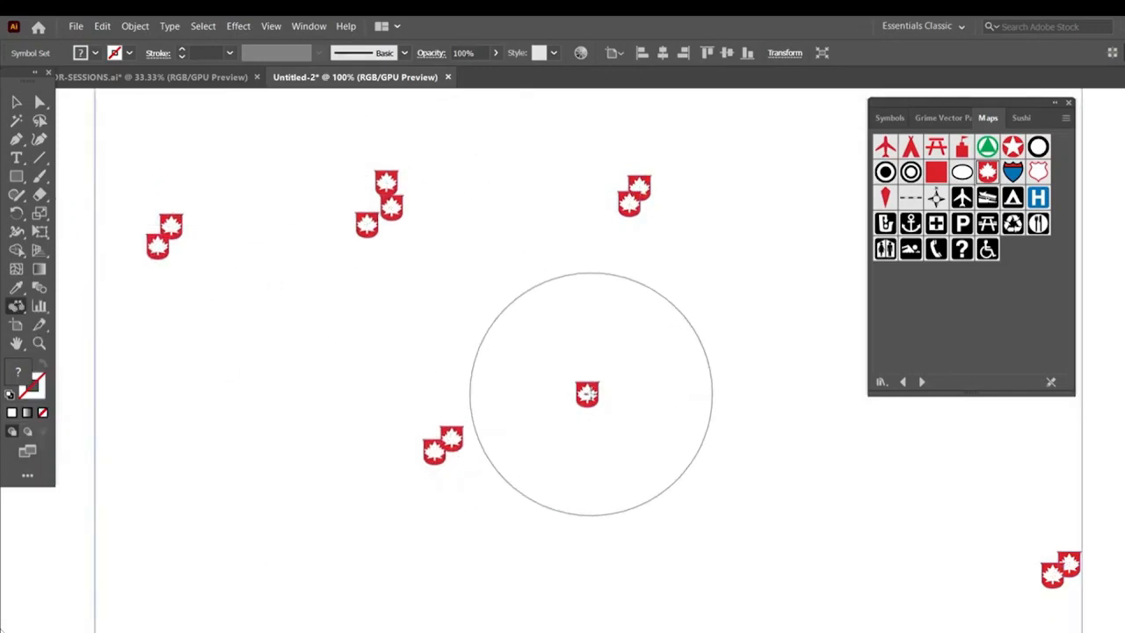
left_click(396, 193)
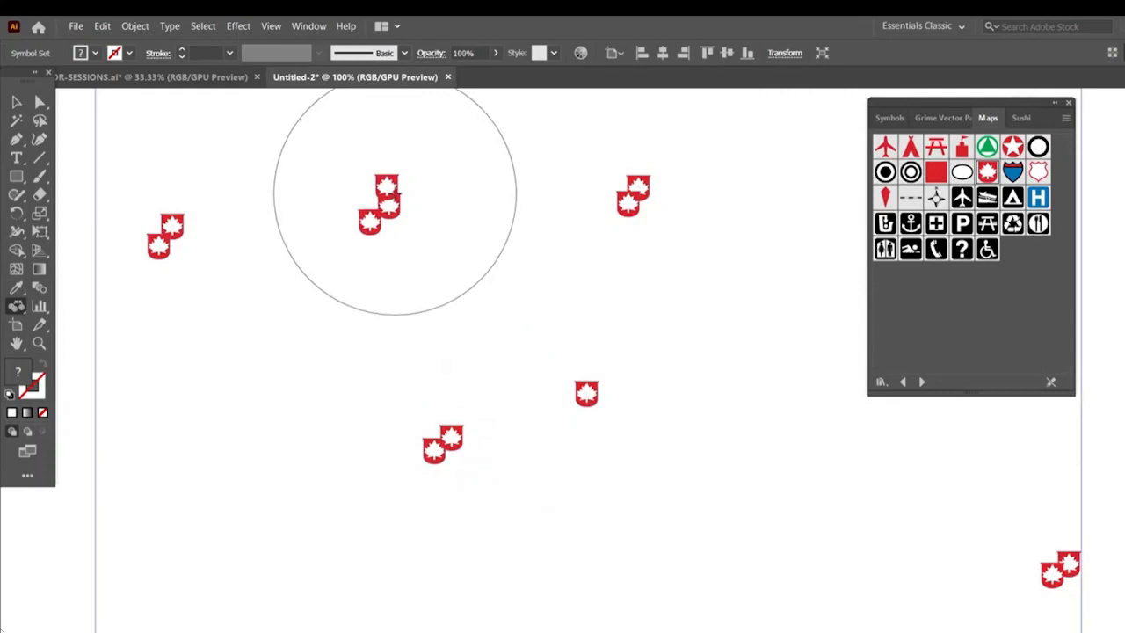
left_click(178, 226)
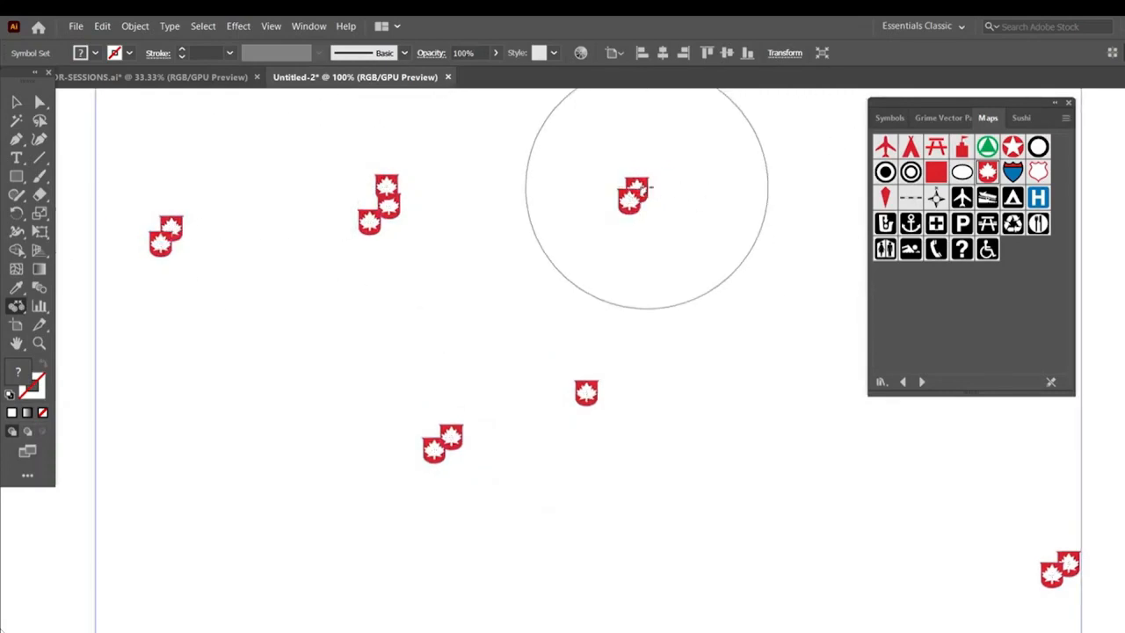
left_click(647, 188)
left_click(1051, 578)
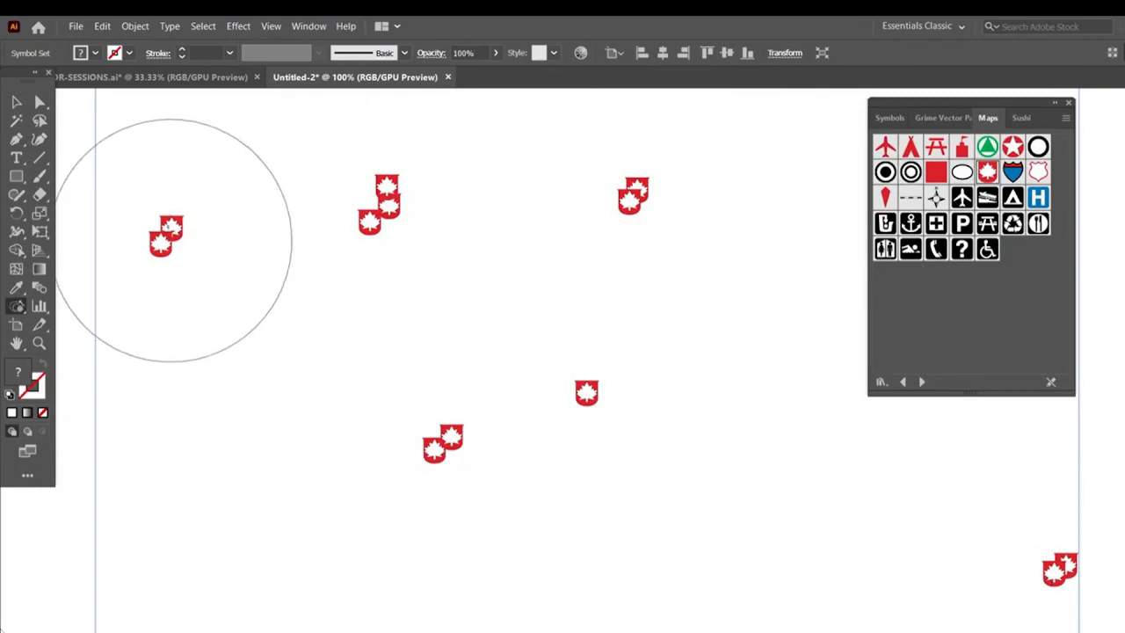
Enlarge the maple leaf instances in each cluster with the Symbol Sizer tool
left_click(169, 230)
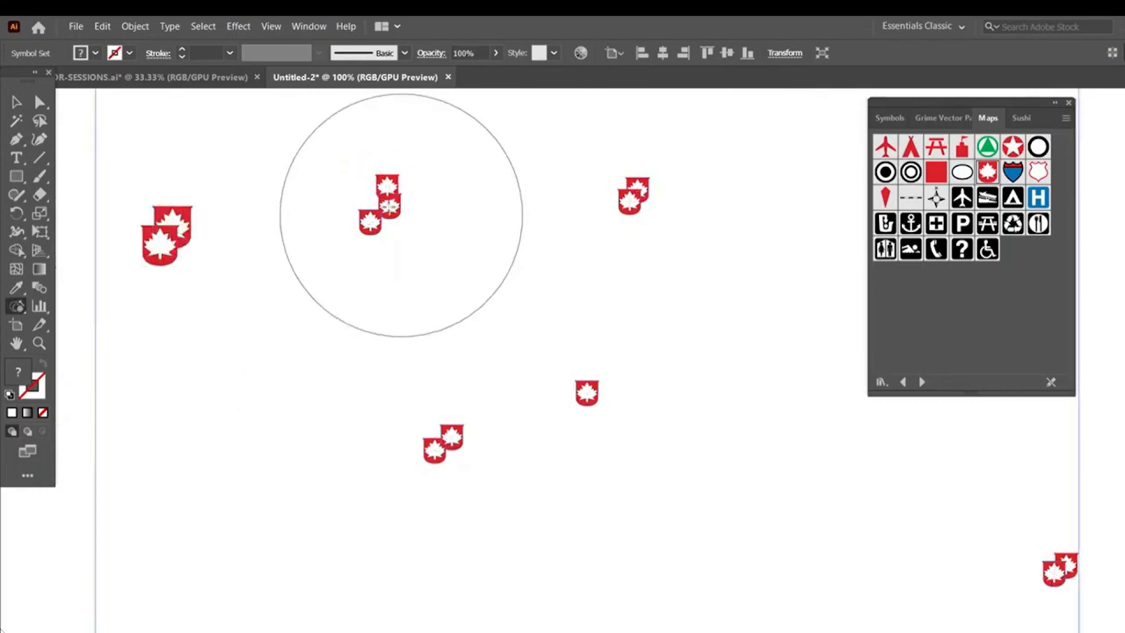
left_click(380, 205)
left_click(587, 392)
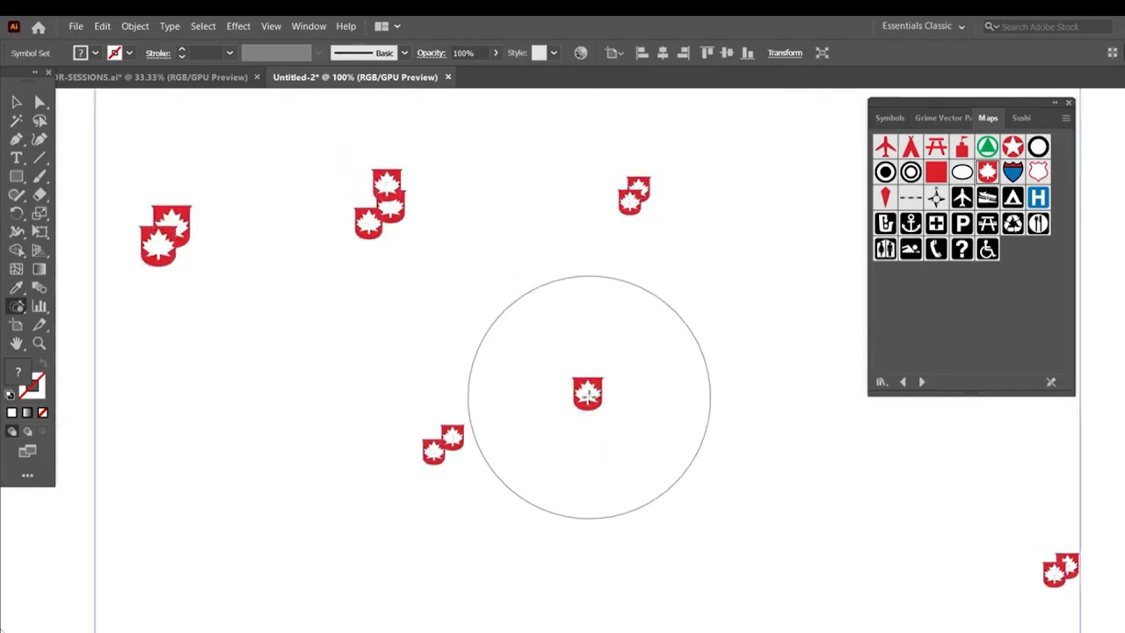
left_click(631, 193)
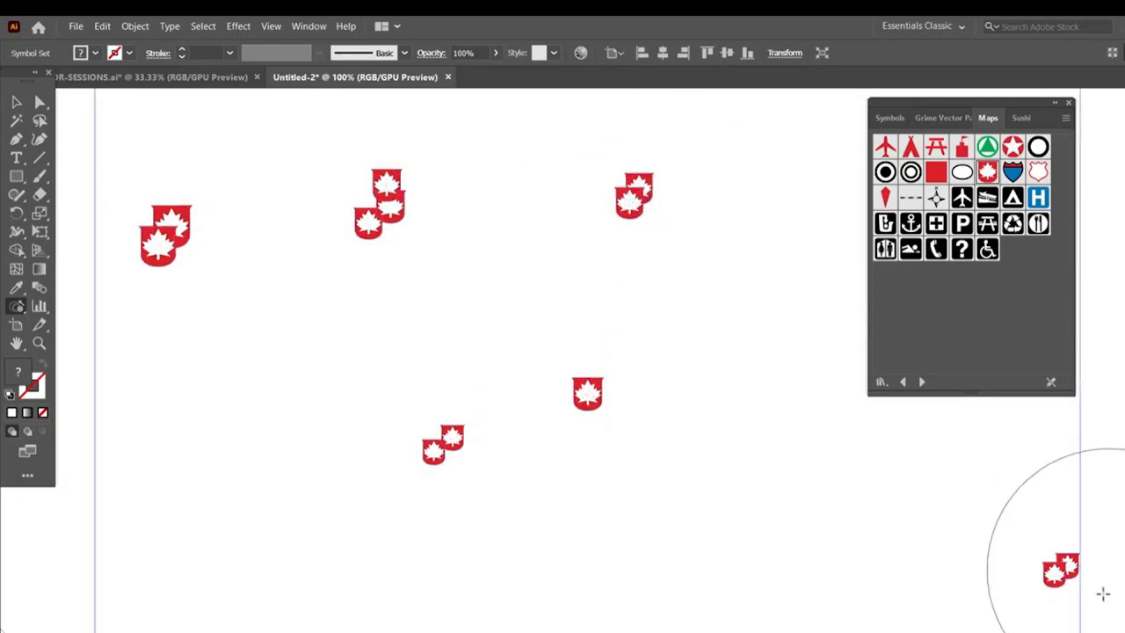
left_click(1056, 571)
left_click_drag(1057, 571, 1051, 573)
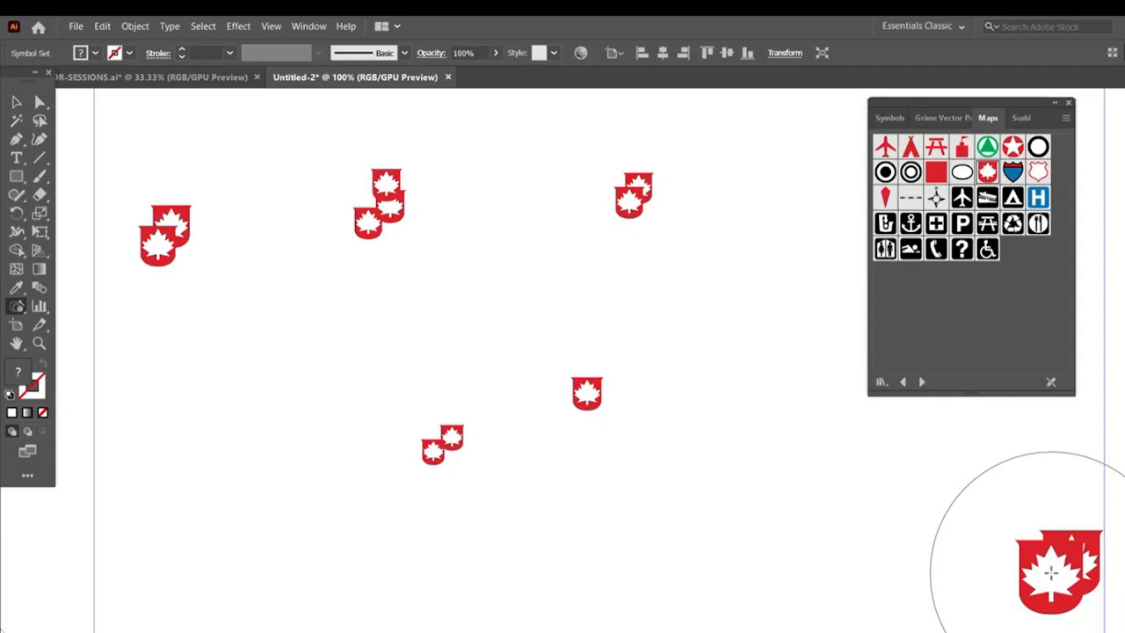
Rotate the maple leaf clusters with the Symbol Spinner tool
left_click(22, 311)
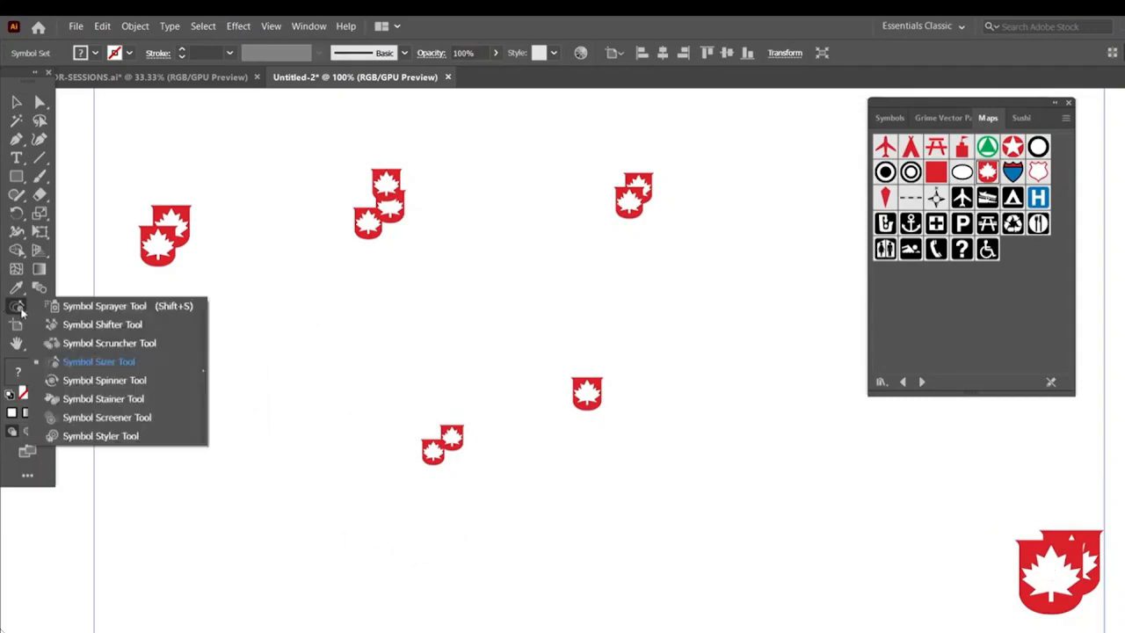
left_click(115, 381)
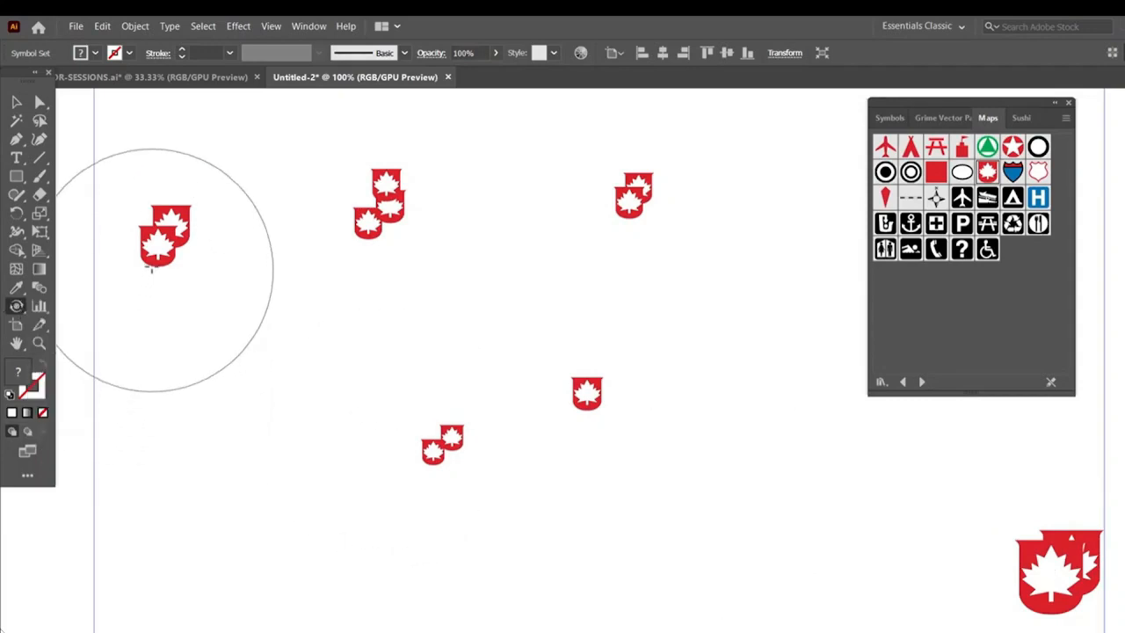
left_click_drag(157, 249, 202, 264)
mouse_move(473, 468)
left_mouse_down()
mouse_move(432, 449)
mouse_move(427, 459)
left_mouse_up()
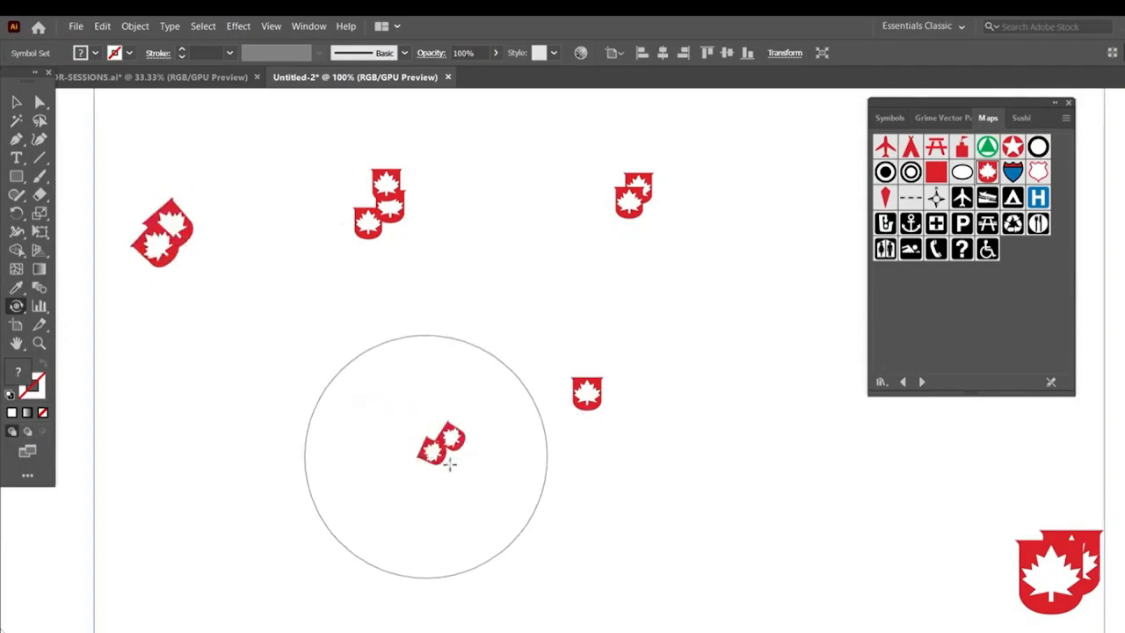
mouse_move(575, 414)
left_mouse_down()
mouse_move(579, 402)
mouse_move(600, 419)
left_mouse_up()
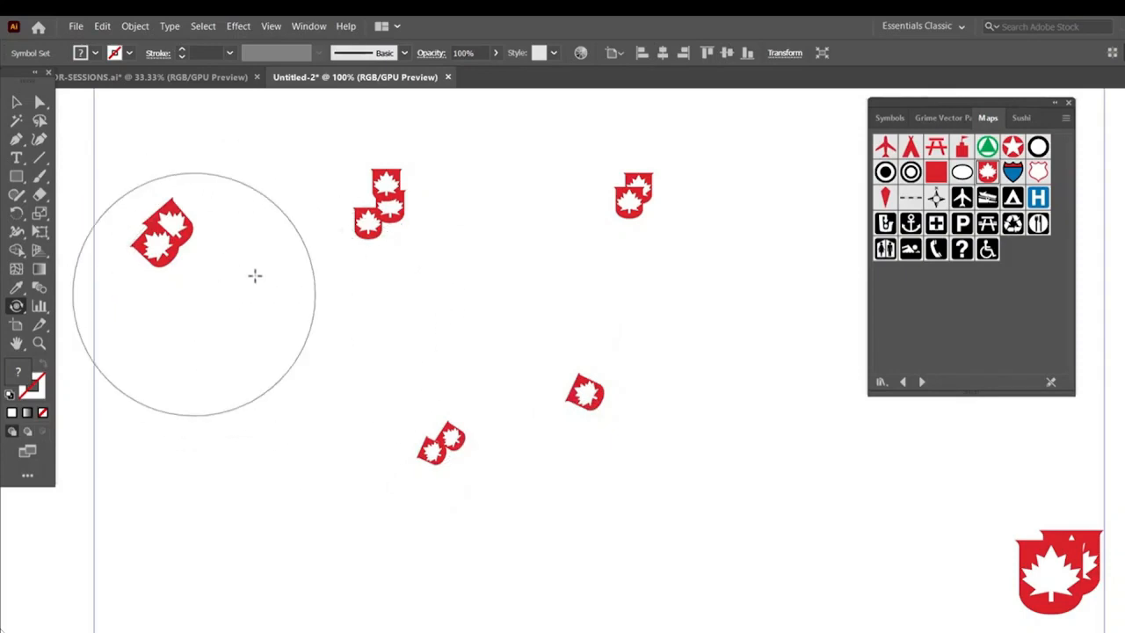
left_click_drag(389, 213, 376, 218)
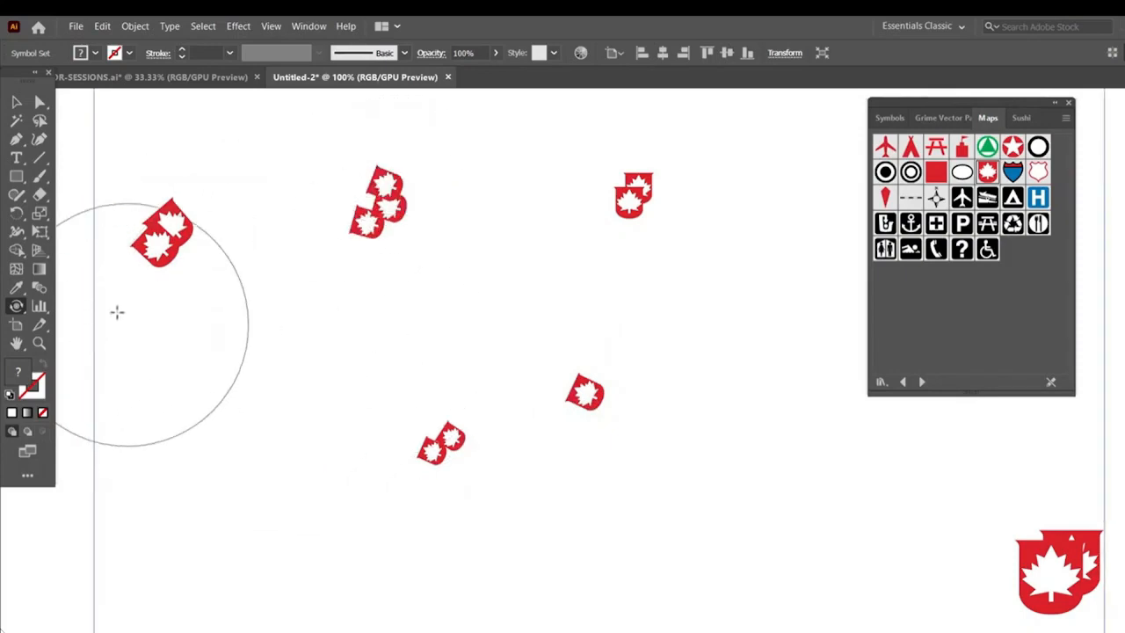
Tint the top-right and top-left maple leaf clusters with the Symbol Stainer tool
left_click(16, 306)
left_click(103, 398)
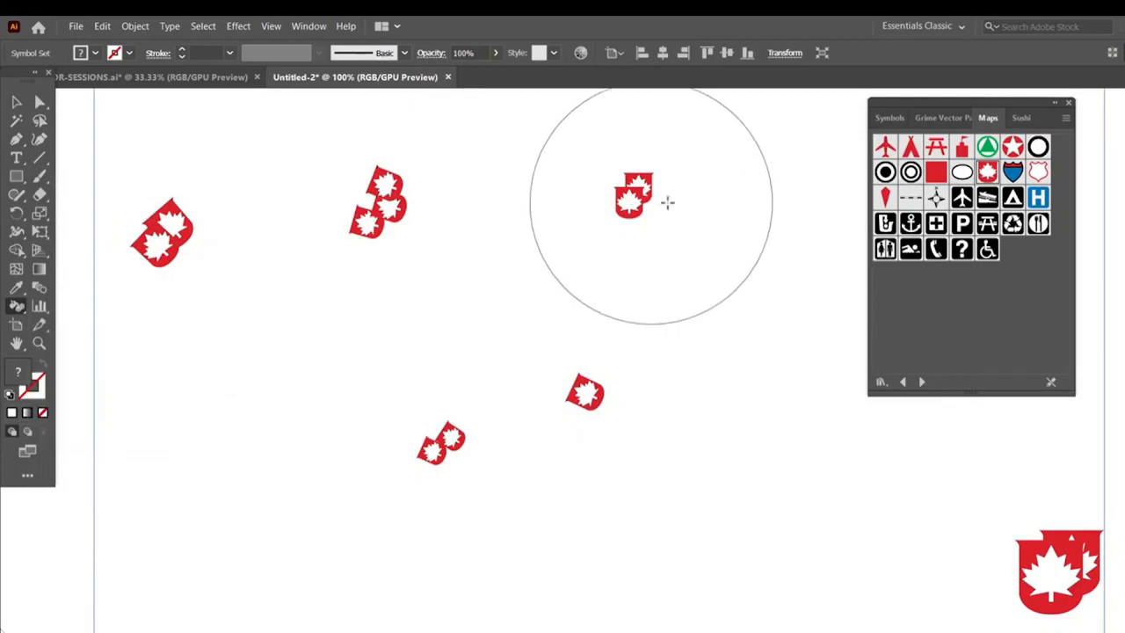
left_click_drag(607, 196, 624, 202)
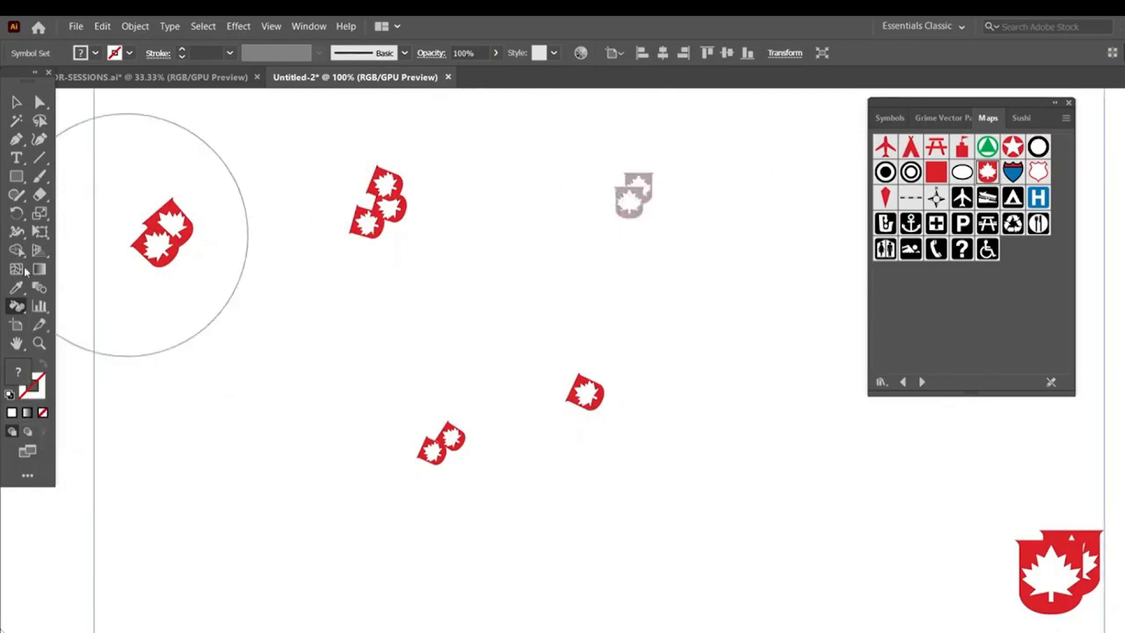
mouse_move(207, 244)
left_mouse_down()
mouse_move(166, 238)
mouse_move(191, 246)
left_mouse_up()
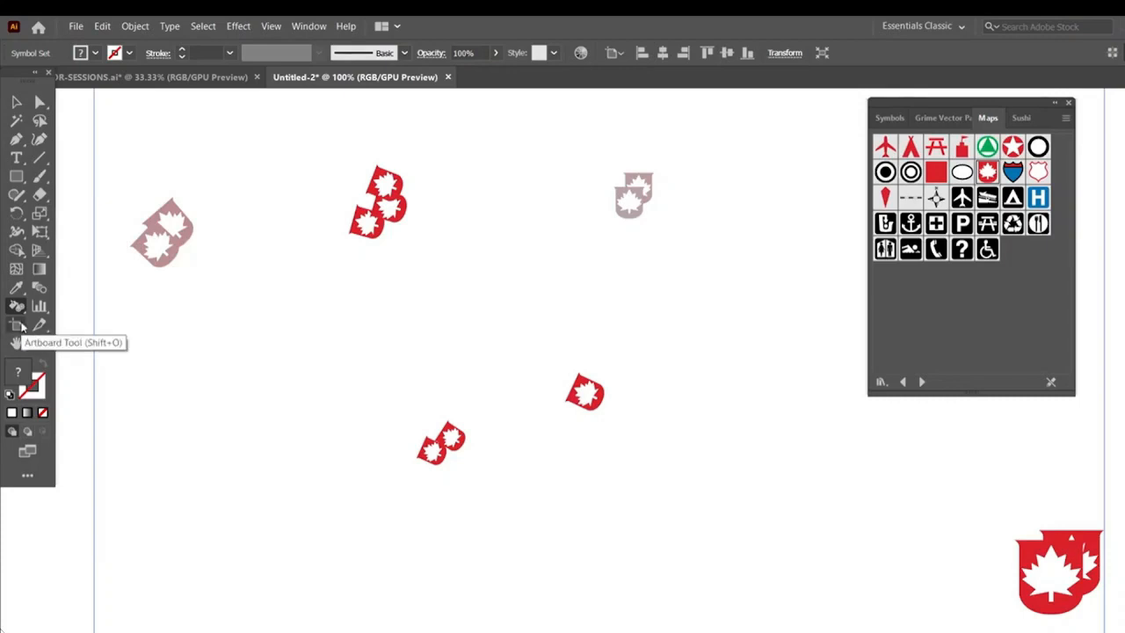
Make the lower and central maple leaf clusters more transparent with the Symbol Screener tool
left_click_drag(16, 306, 88, 417)
left_click(455, 439)
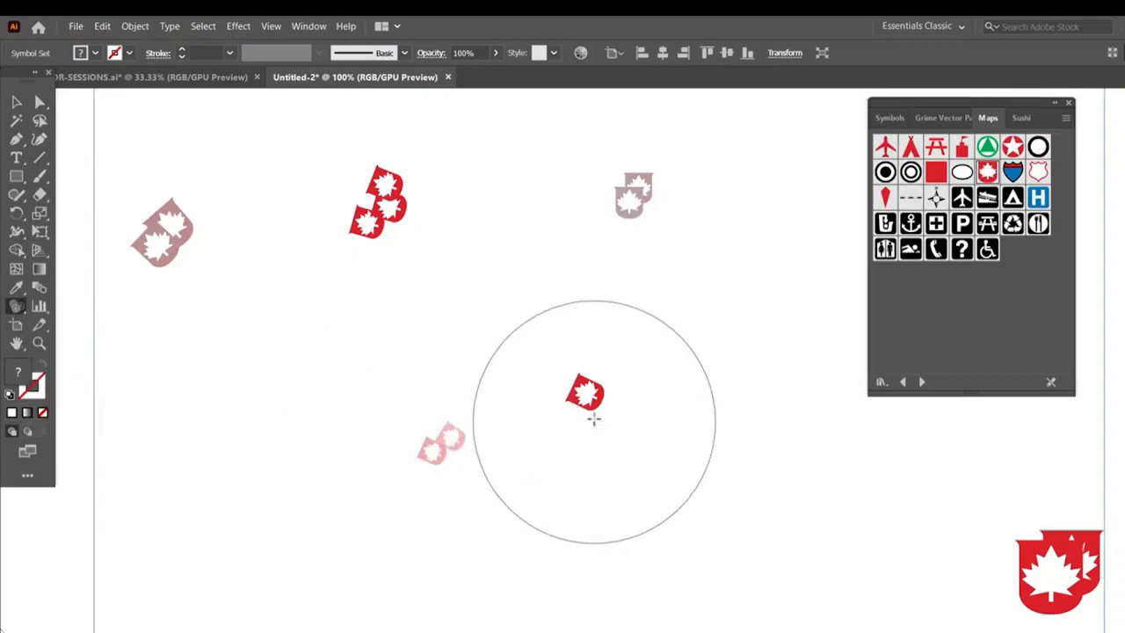
left_click(580, 392)
left_click(394, 208)
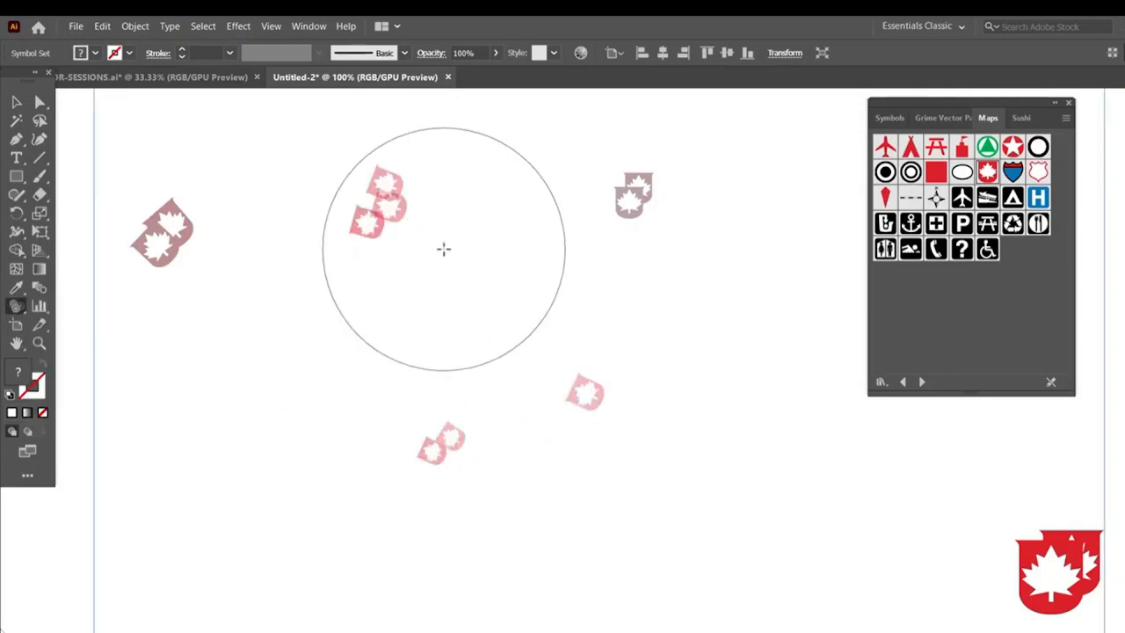
Try to apply a graphic style to the left cluster with the Symbol Styler tool
key("ctrl+equal")
key("ctrl+equal")
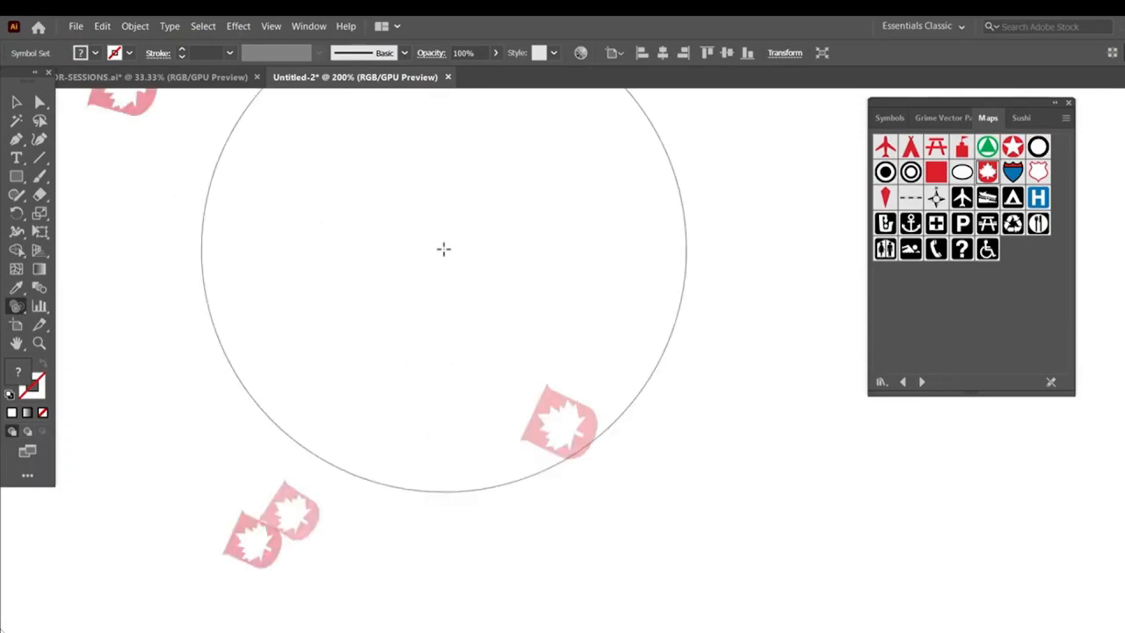
key("space")
left_click_drag(422, 299, 444, 430)
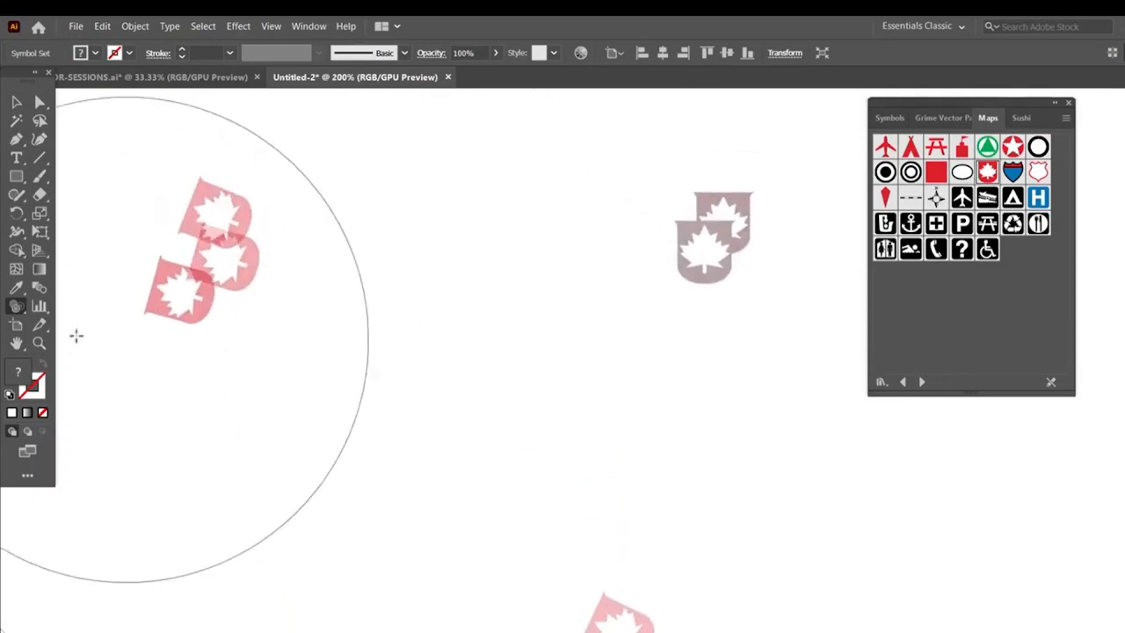
left_click(16, 306)
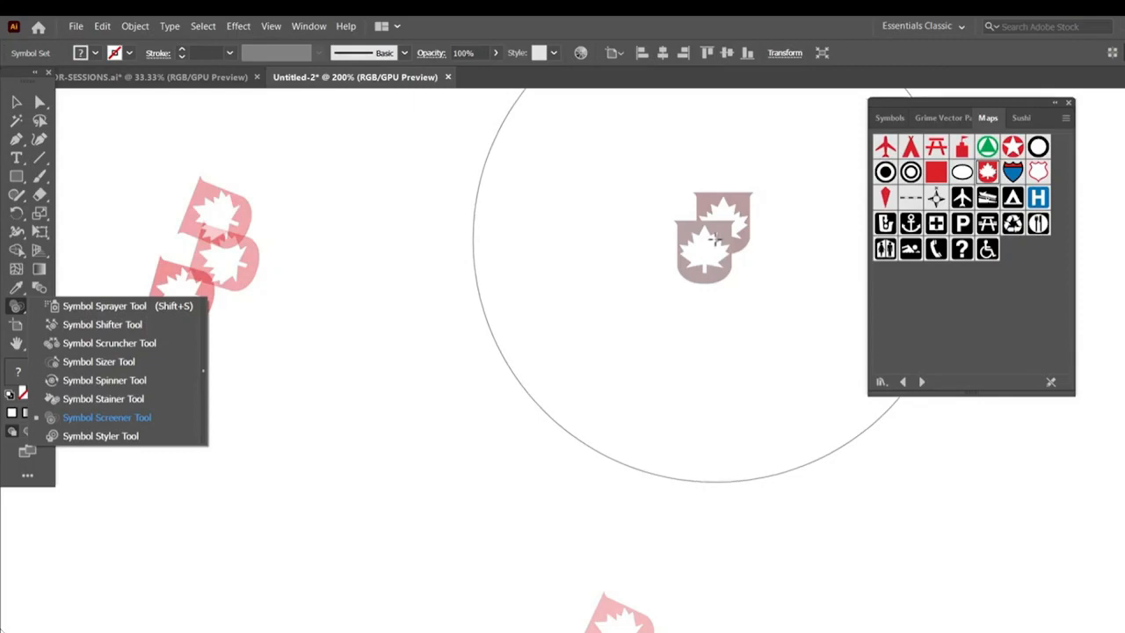
left_click(125, 416)
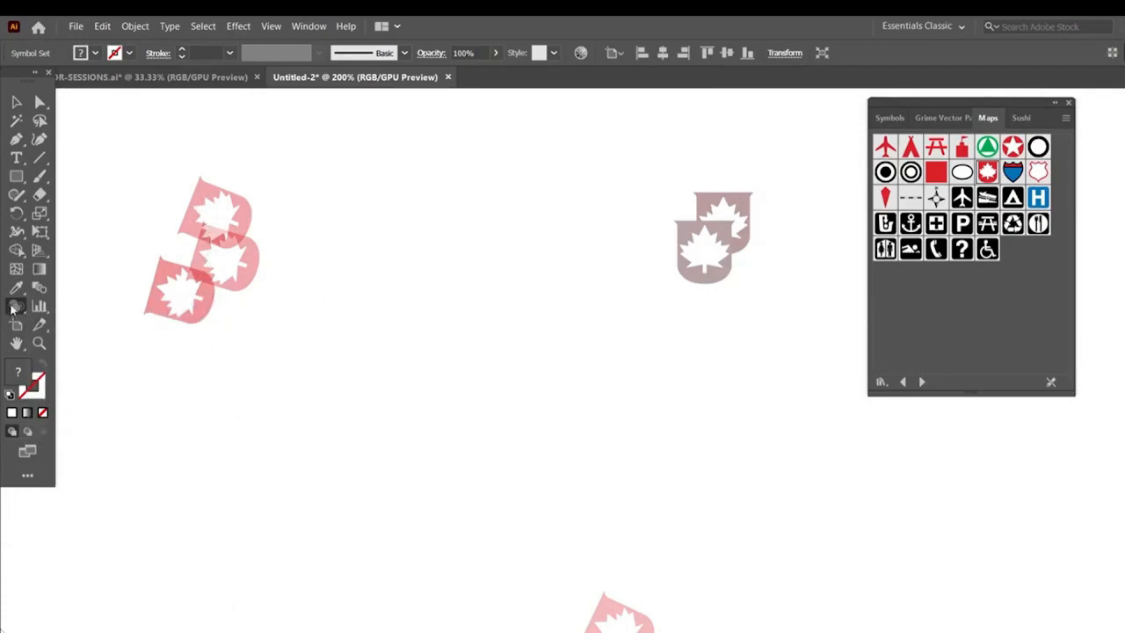
left_click_drag(12, 309, 120, 437)
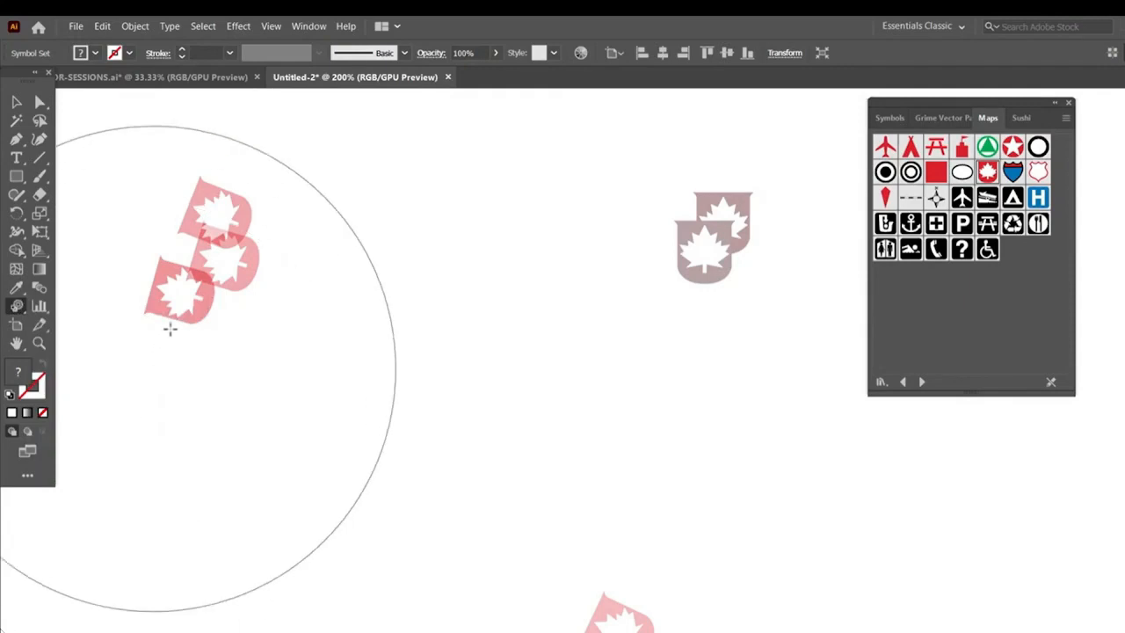
left_click(231, 257)
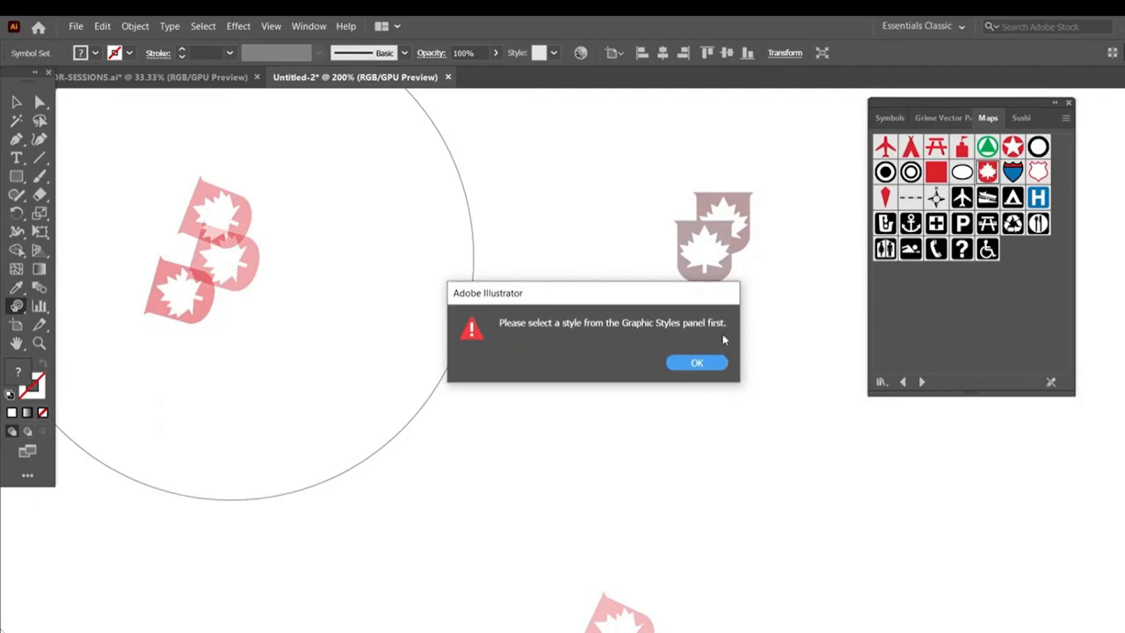
left_click(694, 363)
Open the Graphic Styles panel, load the Scribble Effects library, and apply one of its styles to the symbol set
left_click(309, 25)
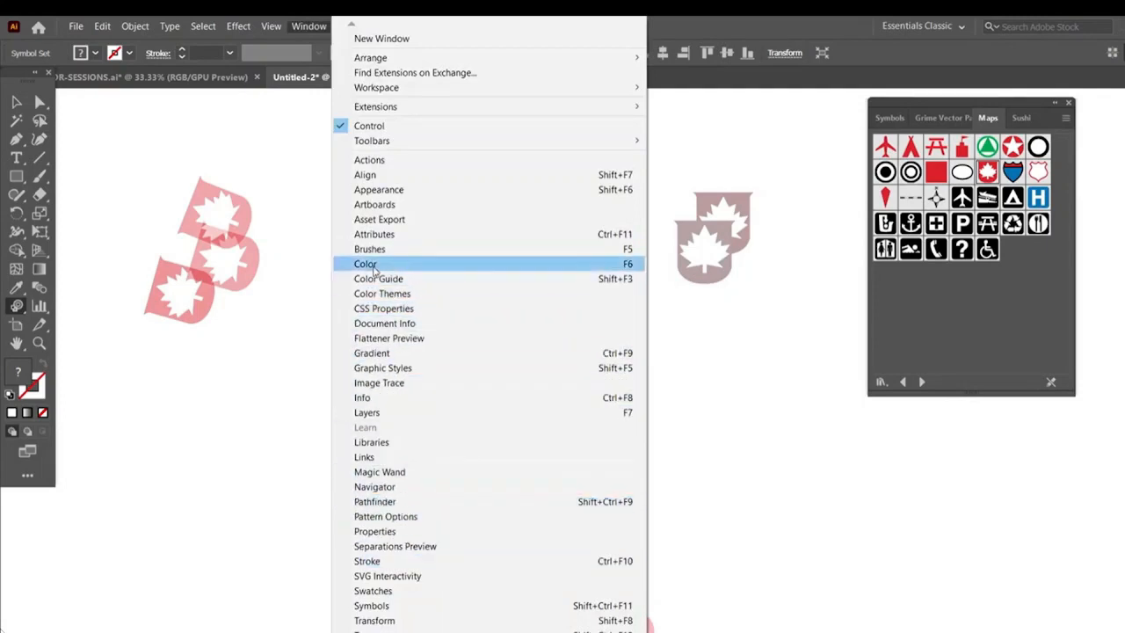
left_click(387, 367)
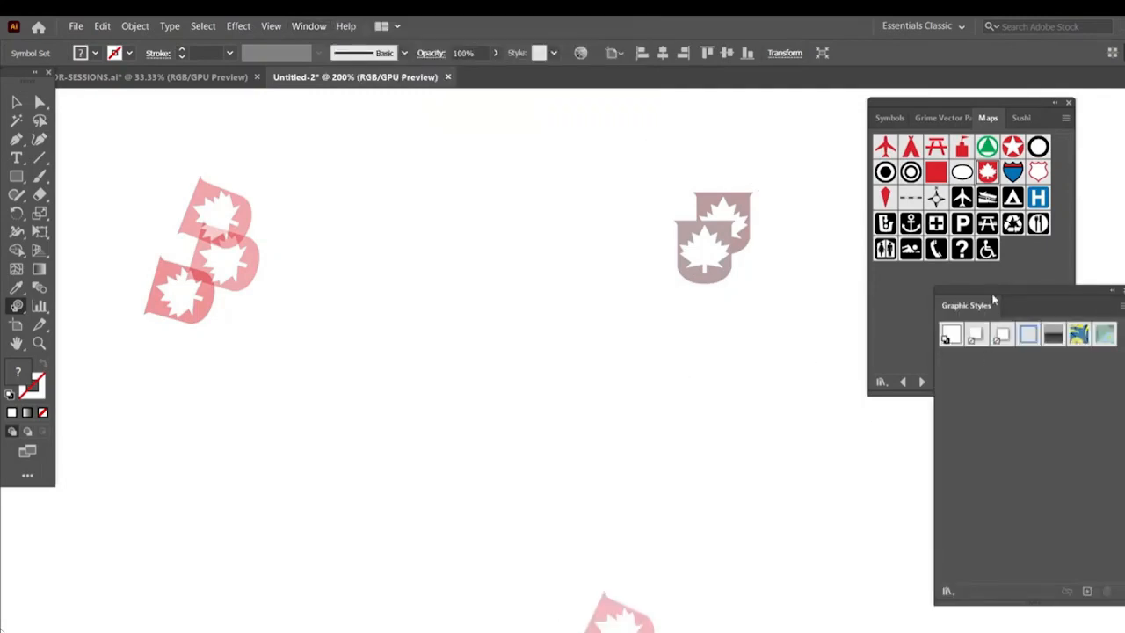
left_click_drag(995, 298, 884, 256)
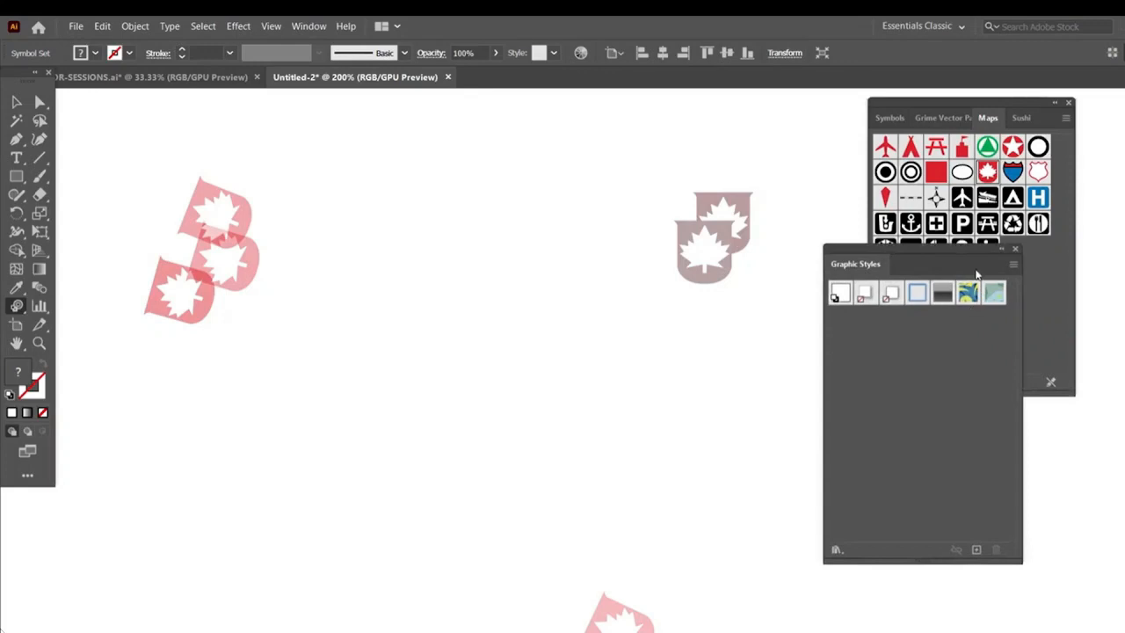
left_click(1016, 269)
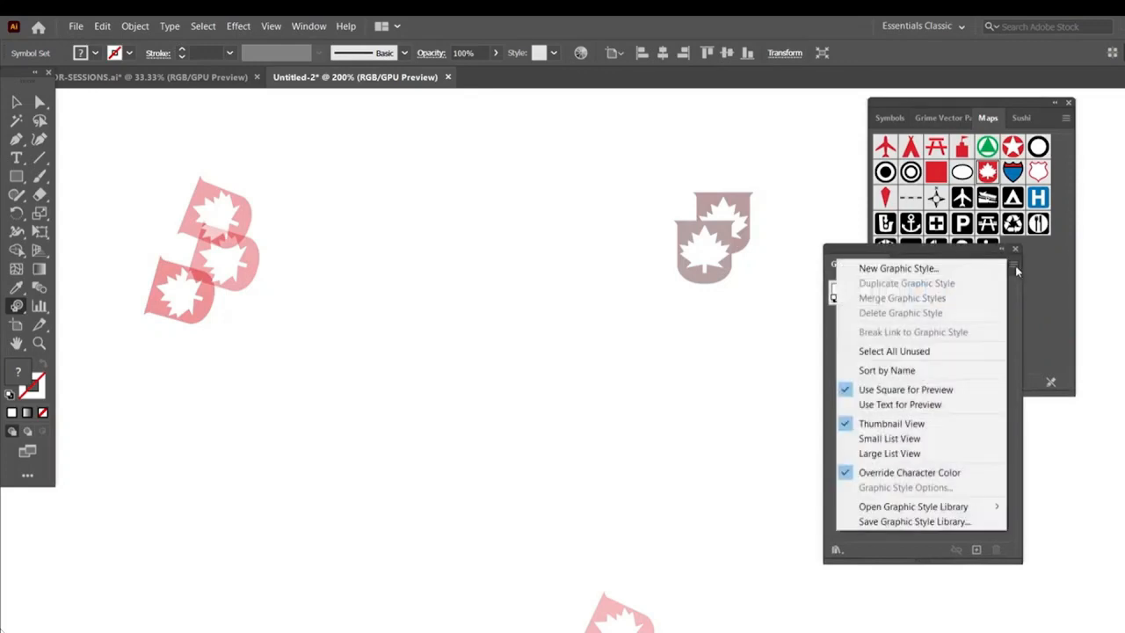
mouse_move(922, 517)
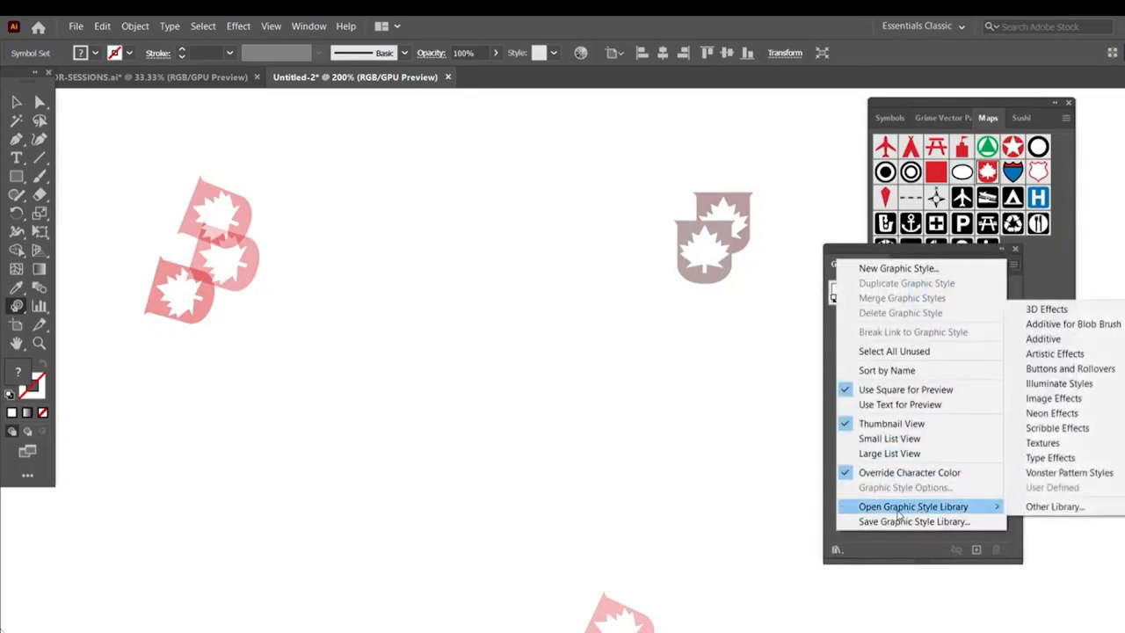
left_click(1054, 431)
left_click(15, 106)
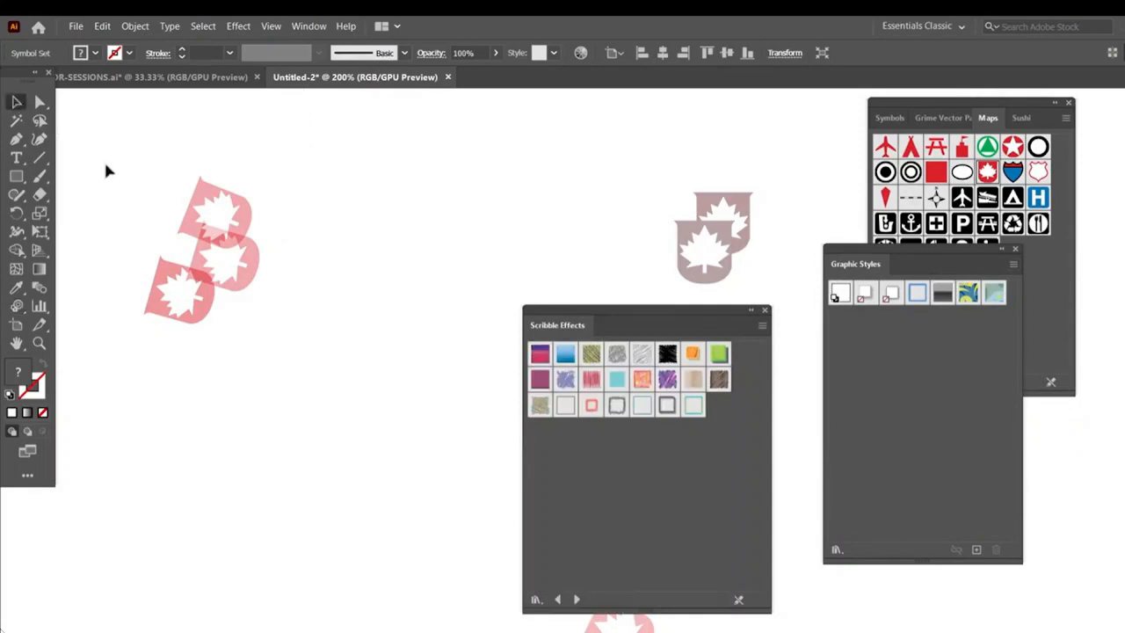
left_click(667, 379)
Pick another Scribble Effects style with the Symbol Styler tool active
left_click(16, 308)
left_click_drag(16, 312, 113, 434)
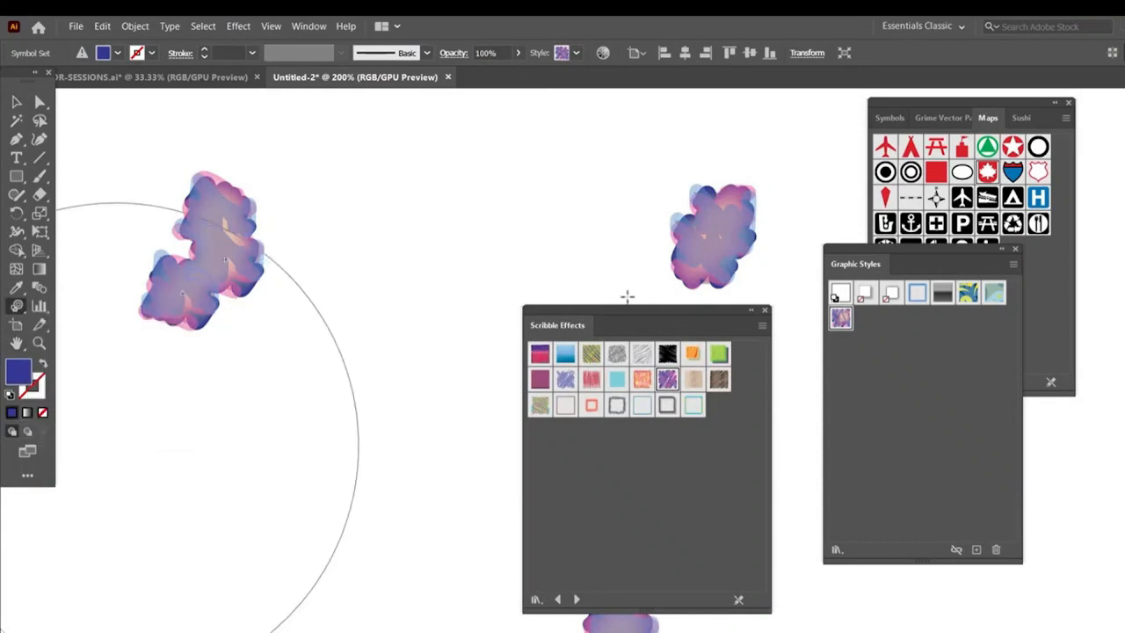
left_click(565, 383)
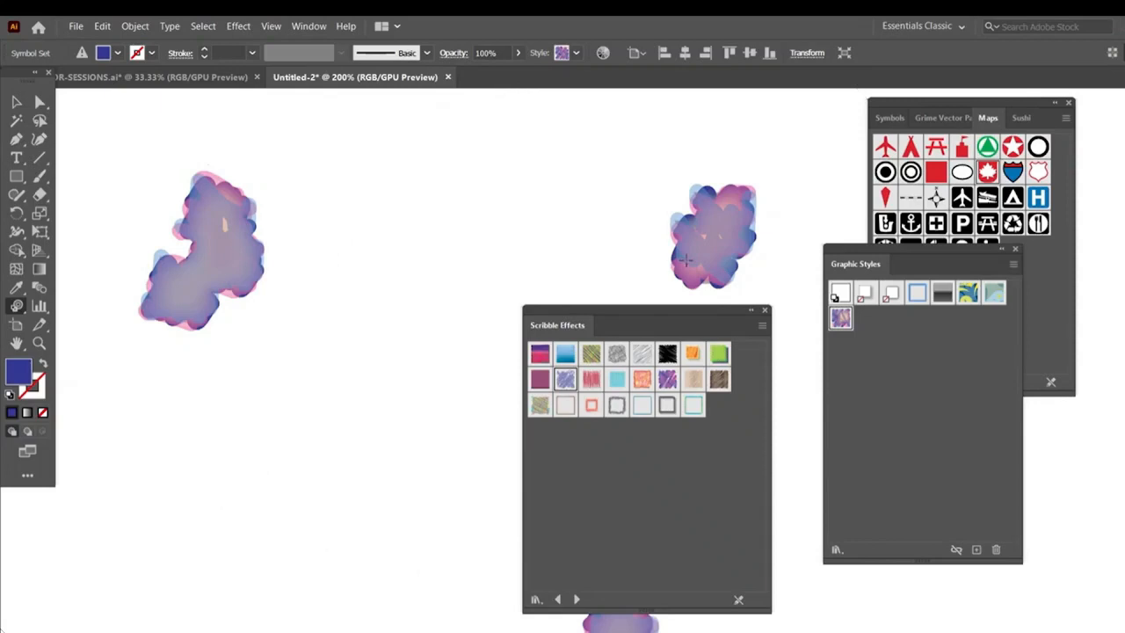
Close the Scribble Effects, Graphic Styles and Maps library panels at the full-artboard view
key("ctrl+minus")
key("ctrl+minus")
key("ctrl+minus")
key("ctrl+minus")
key("ctrl+minus")
left_click(765, 310)
left_click(1014, 252)
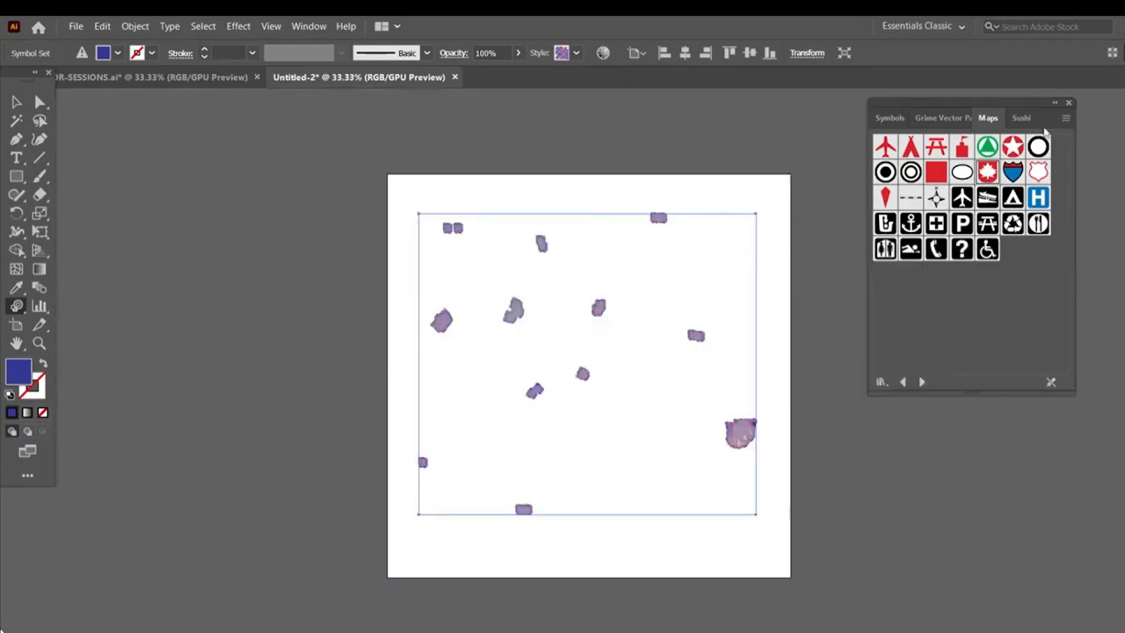
left_click(1069, 105)
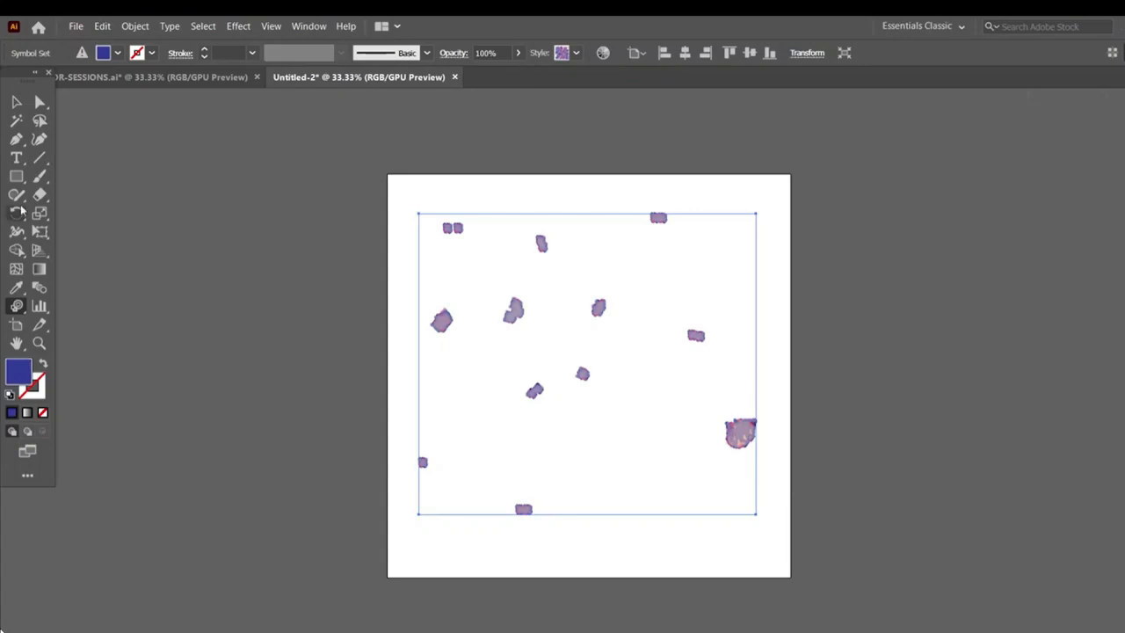
Delete the styled symbol set from the artboard
left_click(14, 309)
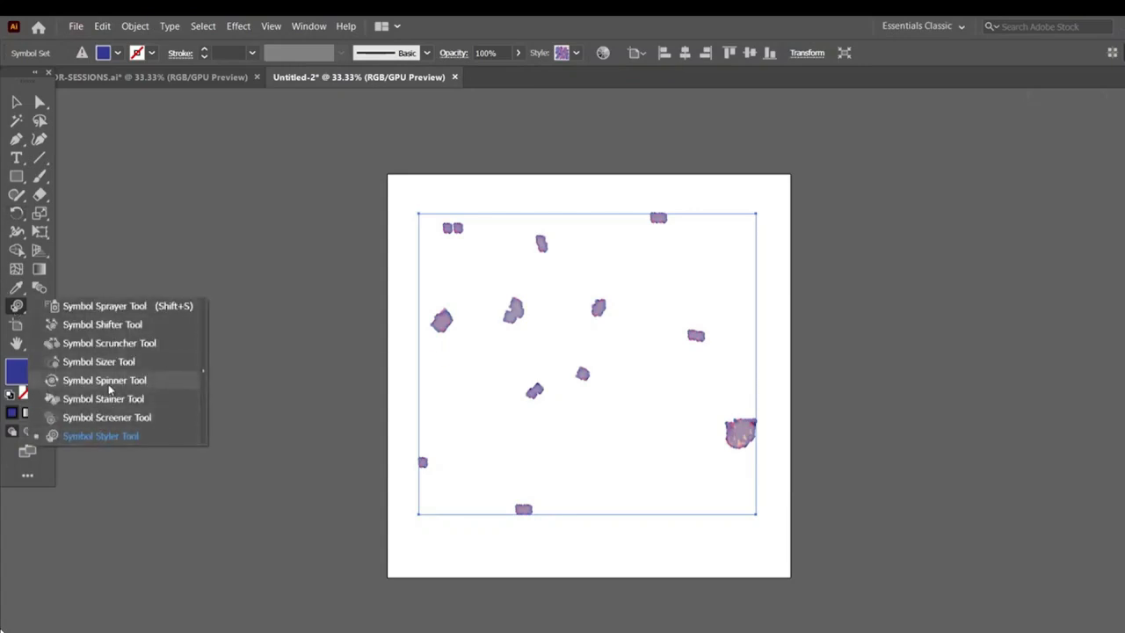
left_click(15, 103)
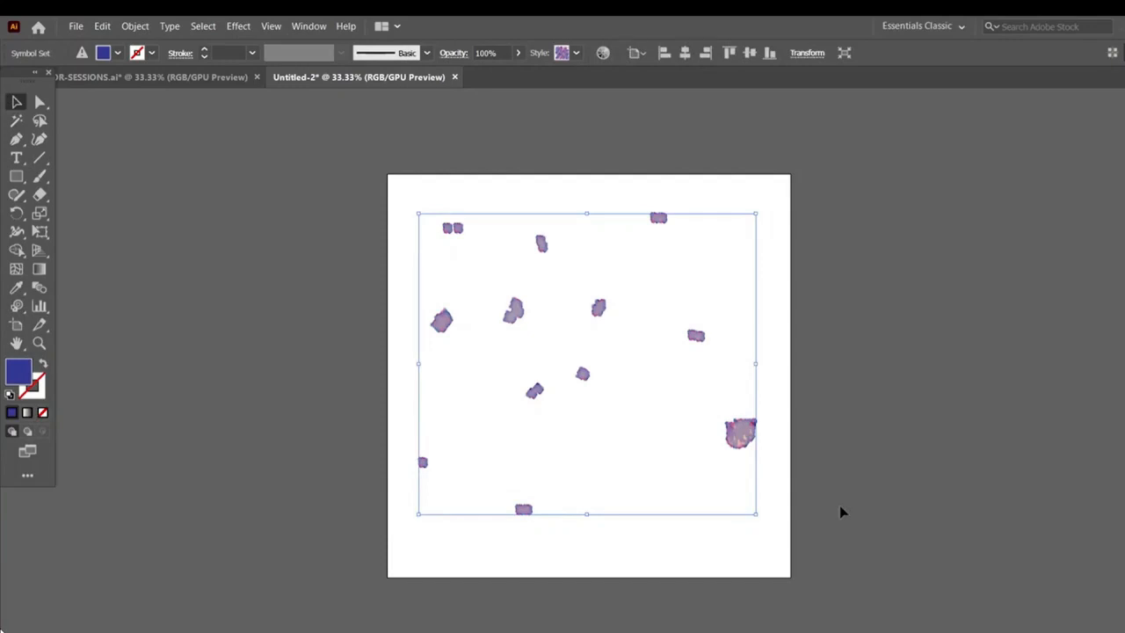
key("Delete")
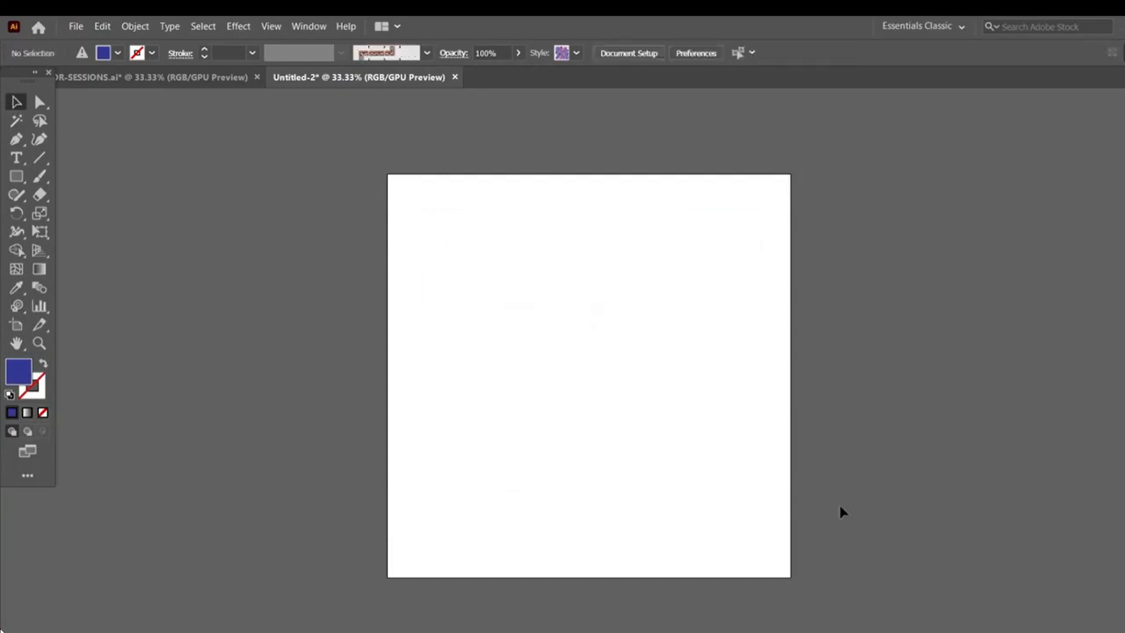
key("ctrl+equal")
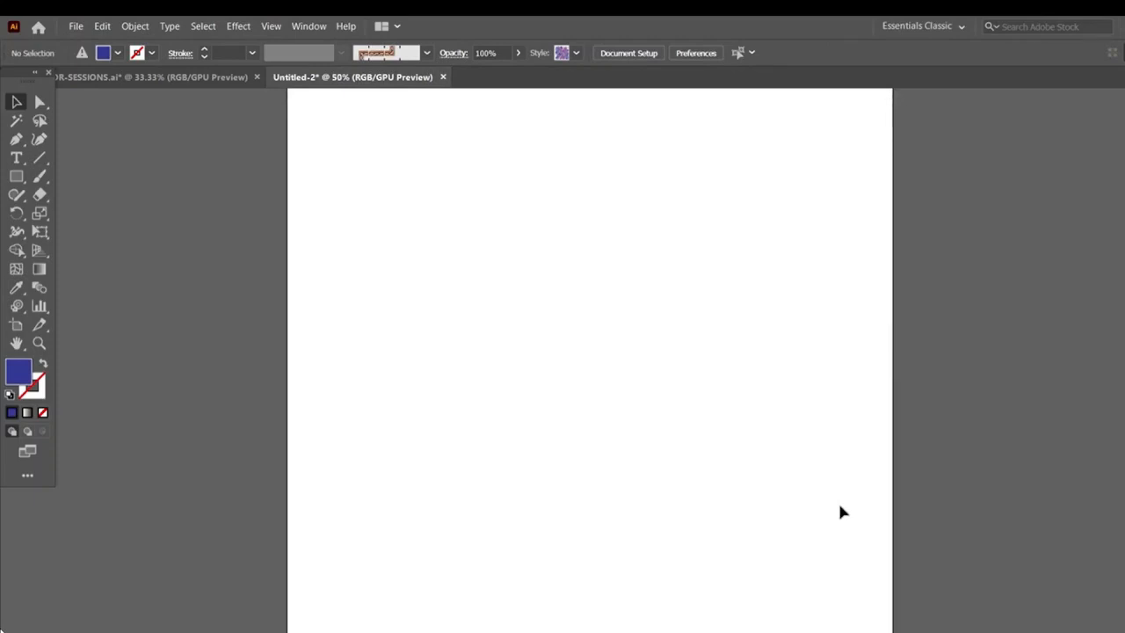
Browse product label size references in the web browser
key("ctrl+plus")
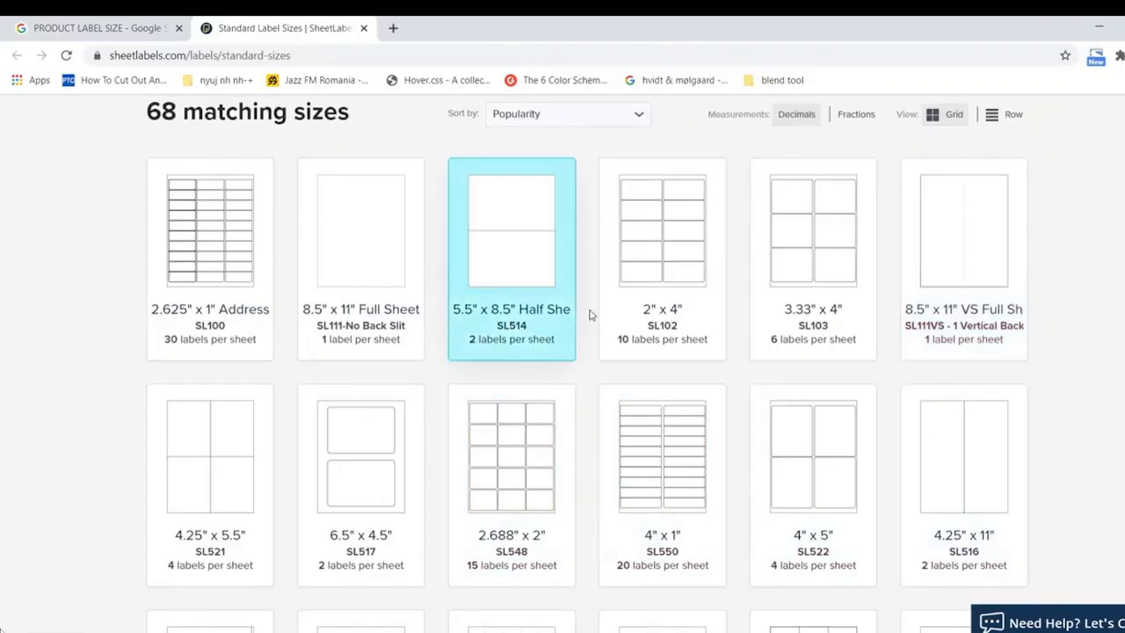
scroll(874, 403, "down", 5)
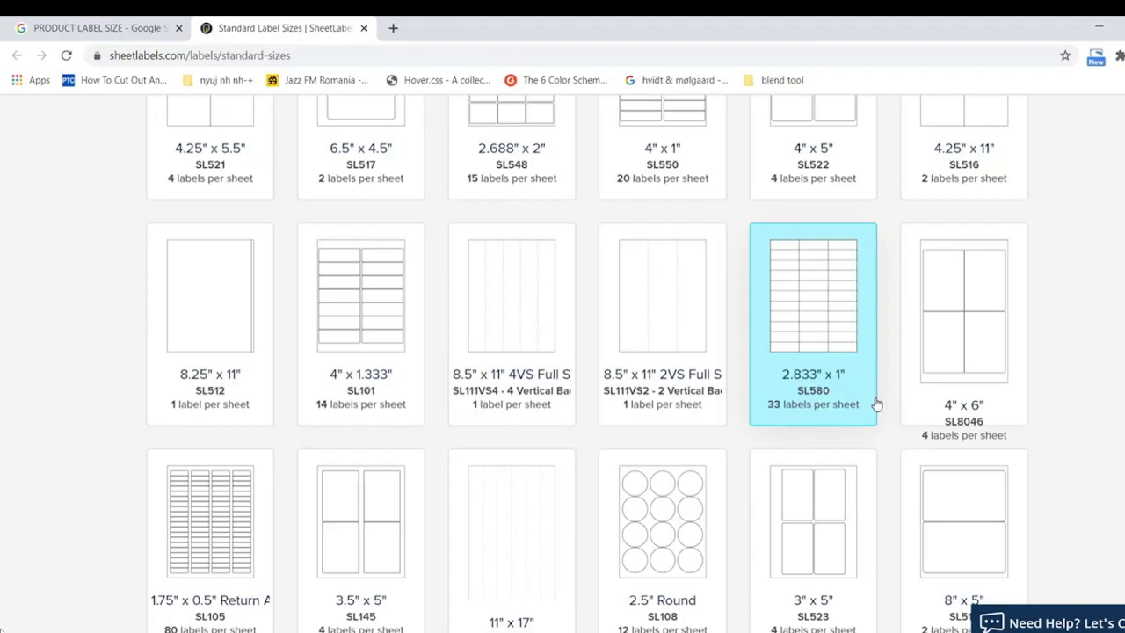
scroll(876, 402, "up", 3)
left_click(88, 29)
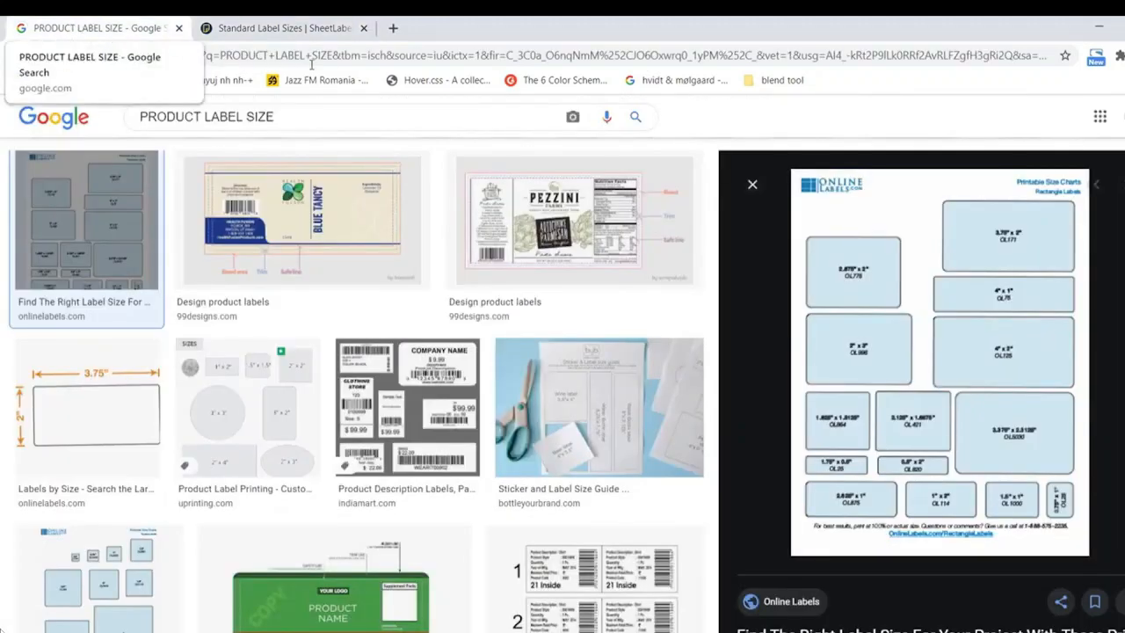
left_click(752, 184)
scroll(483, 319, "up", 2)
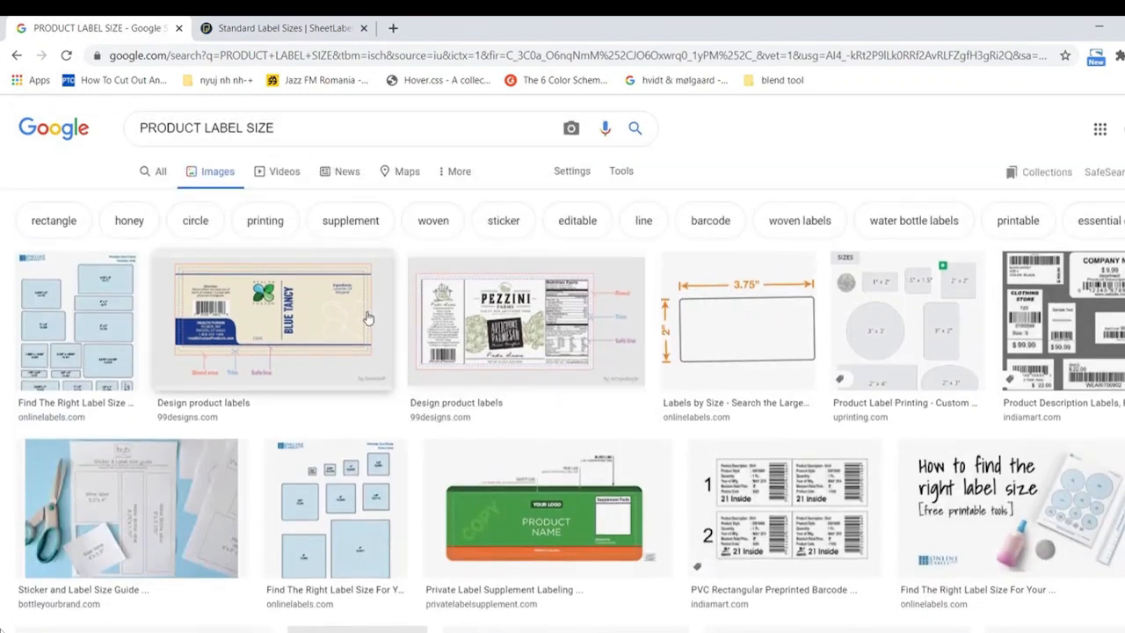
scroll(997, 433, "down", 2)
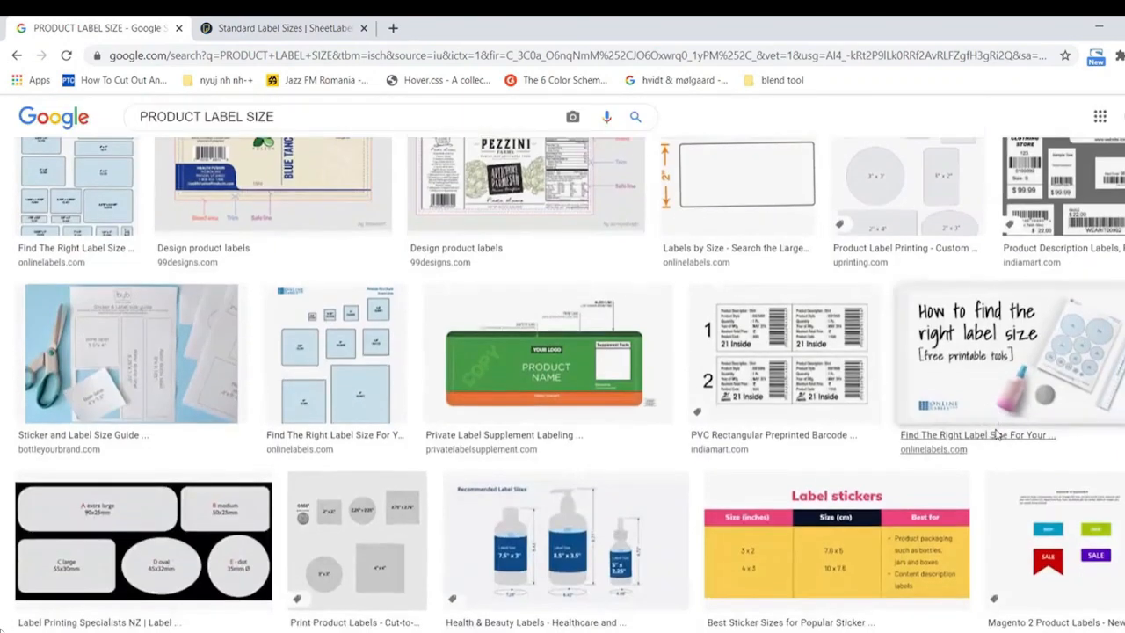
left_click(132, 361)
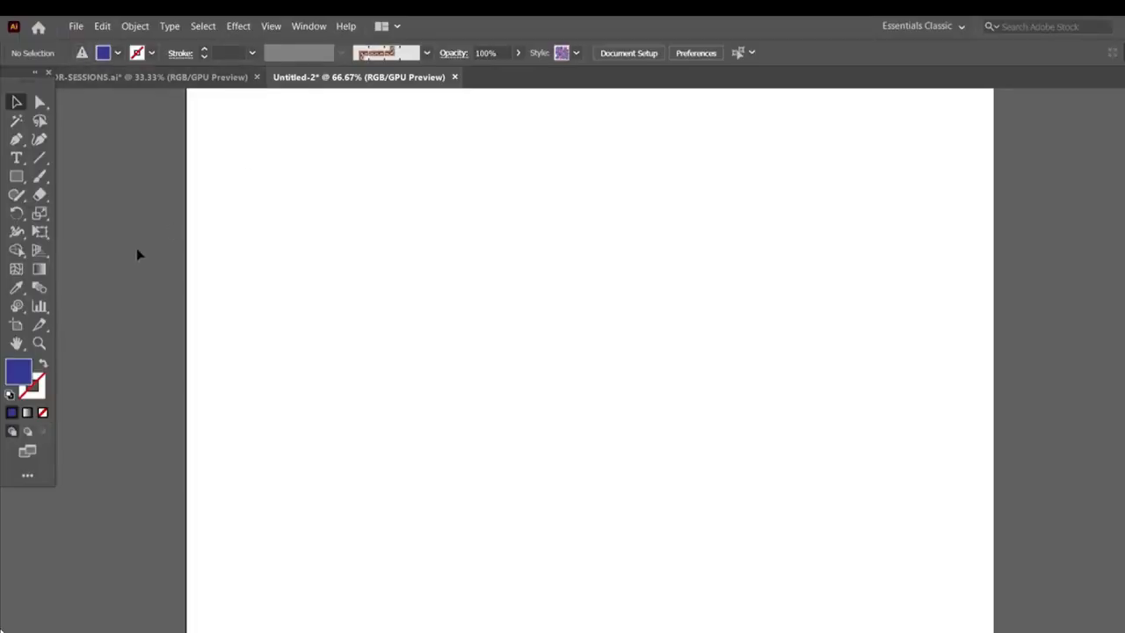
Check the artboard dimensions with the Artboard tool and Document Setup
left_click(17, 327)
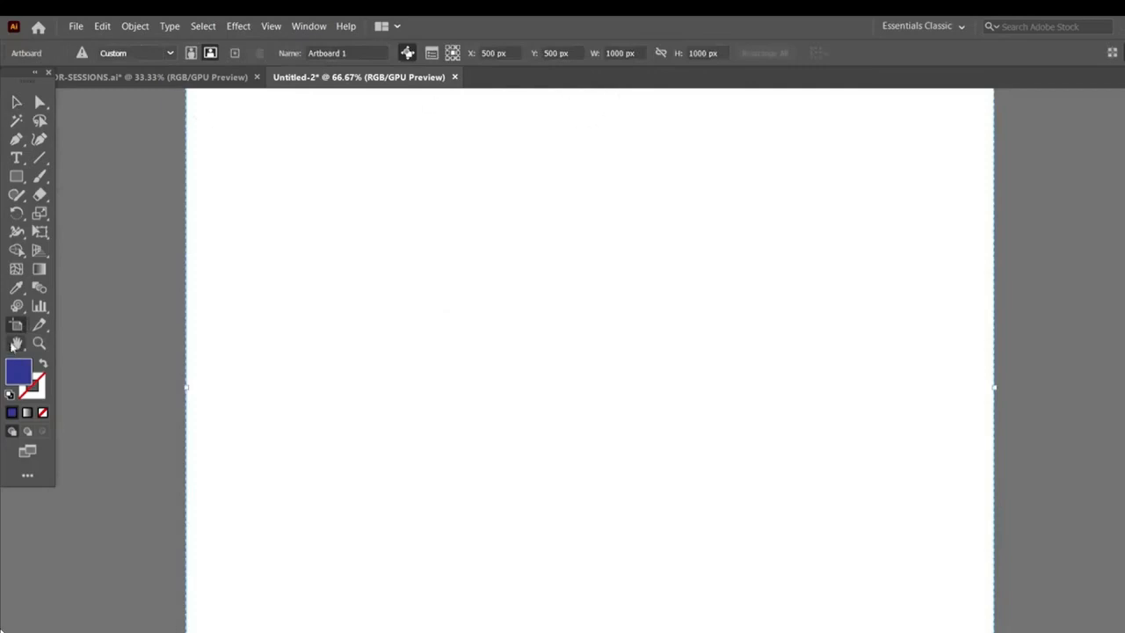
left_click(16, 103)
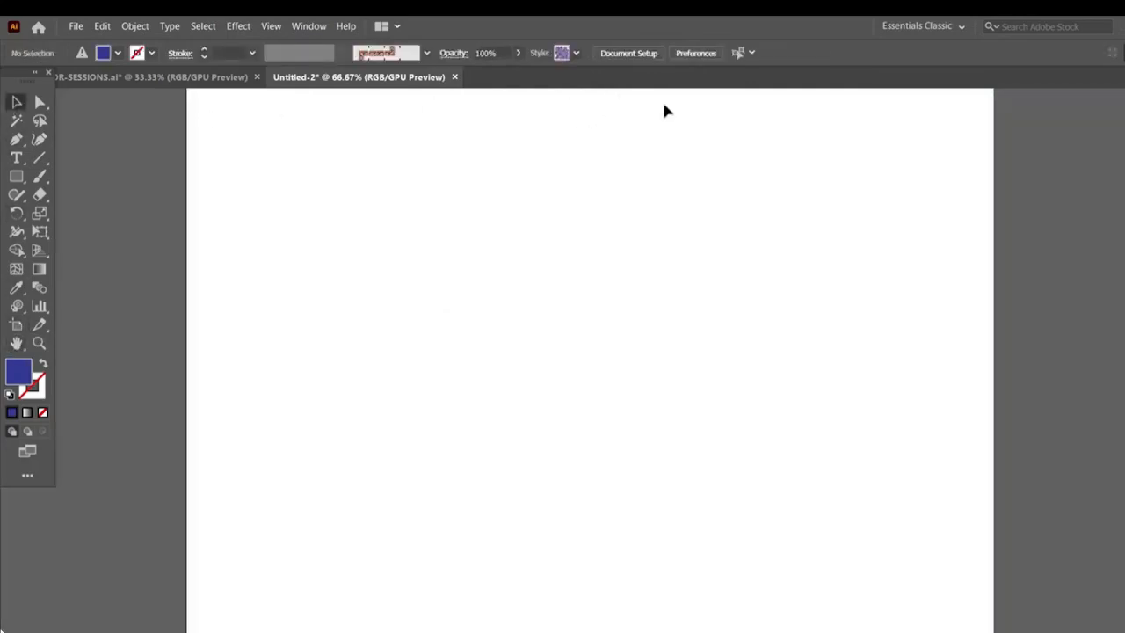
left_click(629, 53)
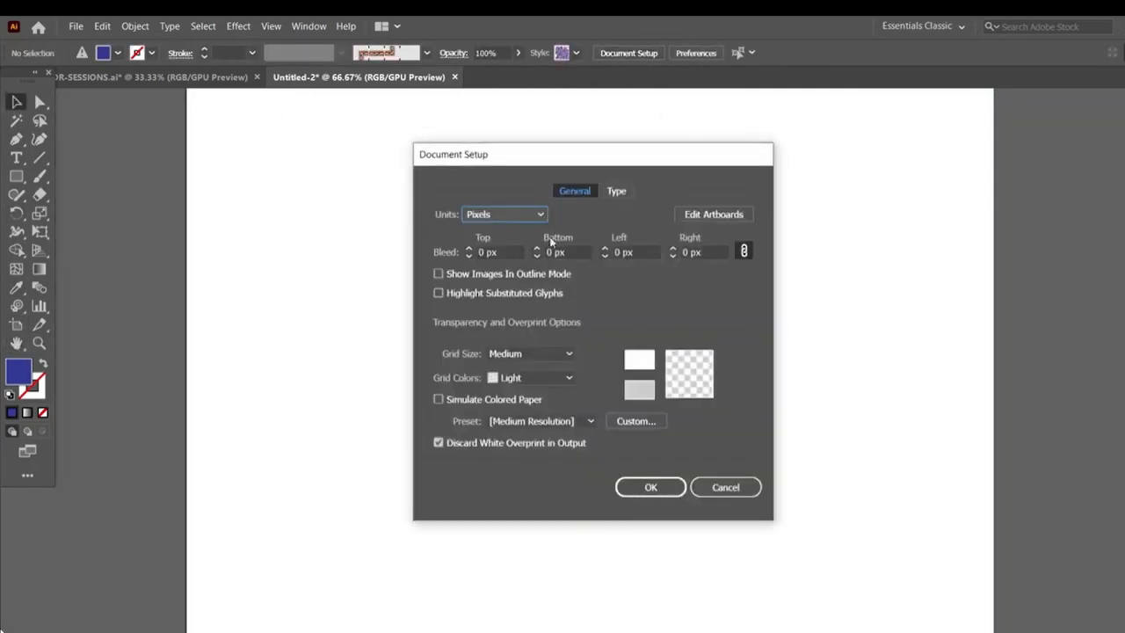
left_click_drag(514, 157, 592, 138)
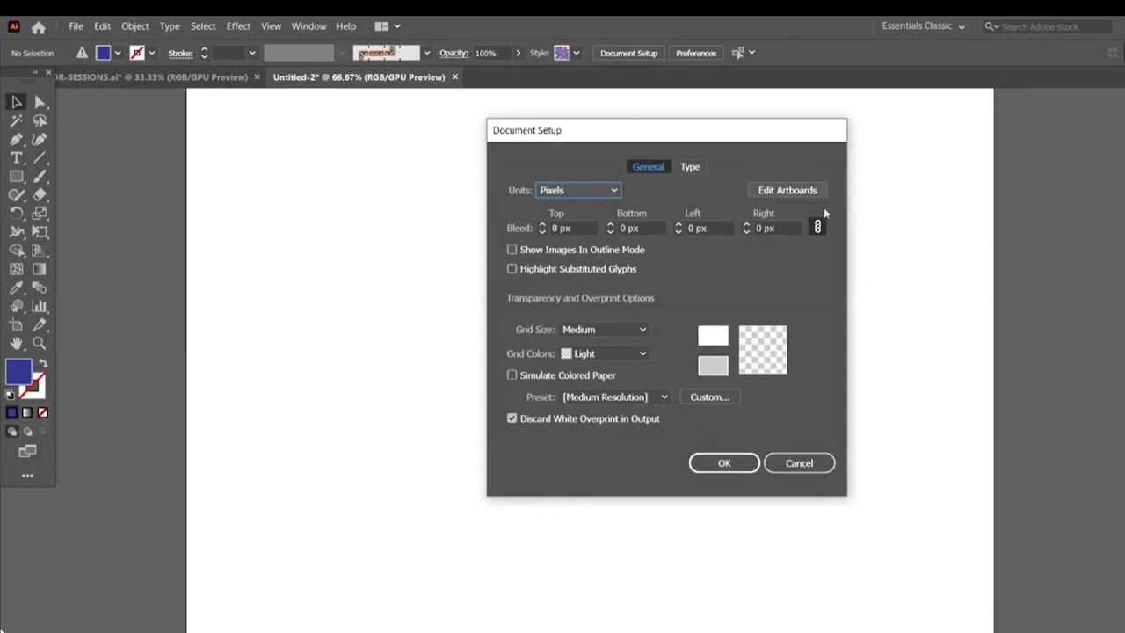
left_click(781, 188)
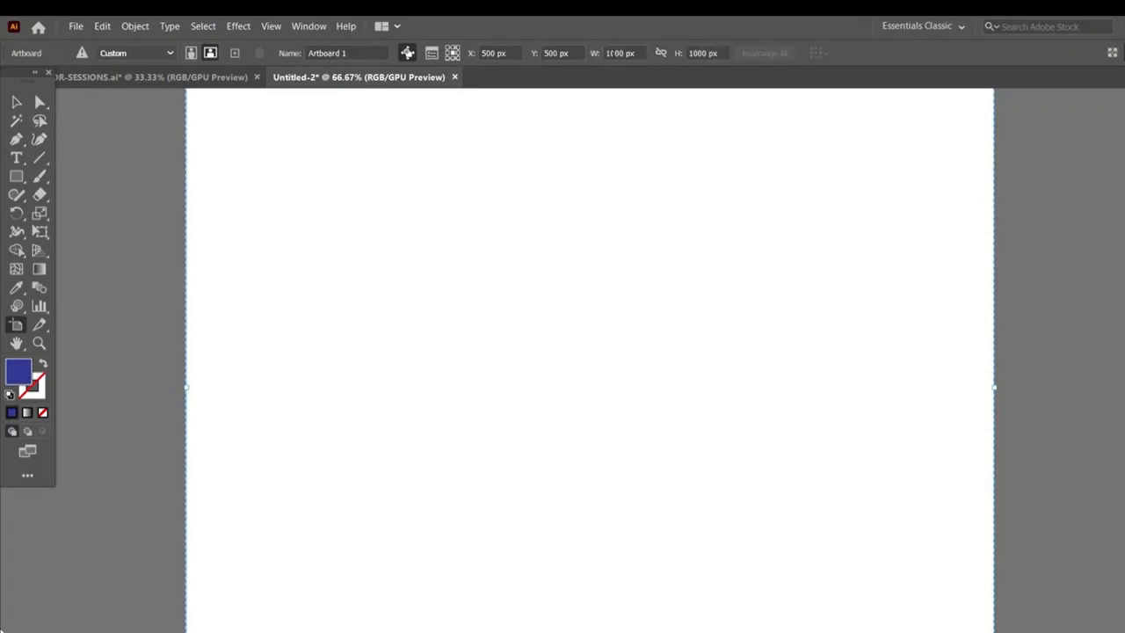
Draw a rectangle nearly filling the artboard, leaving a small margin on all sides
key("alt+Tab")
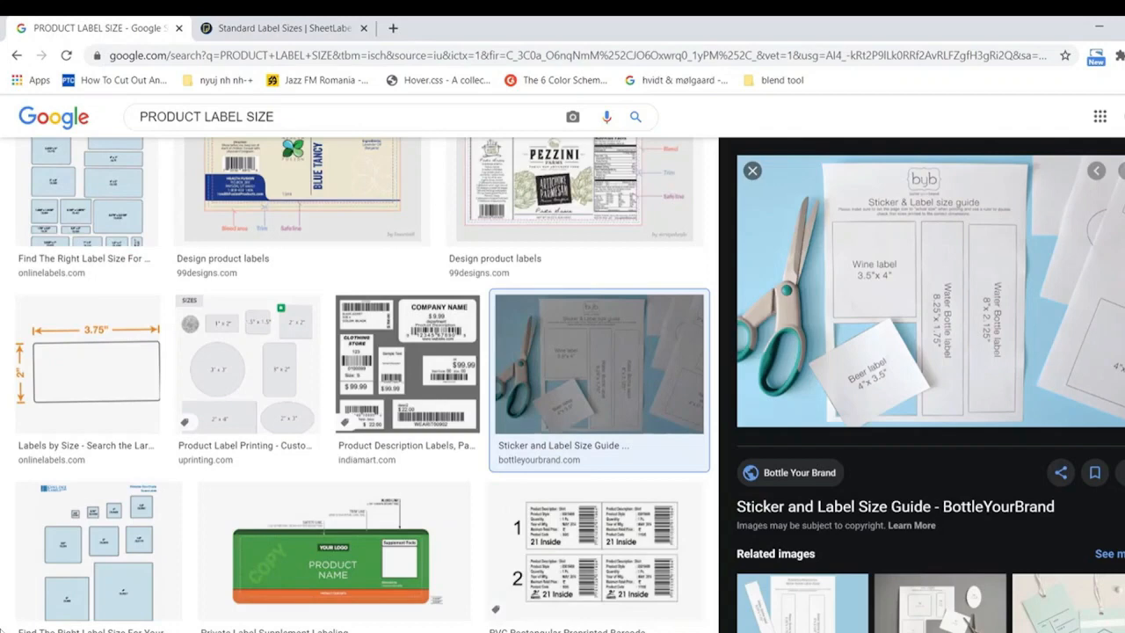
mouse_move(503, 575)
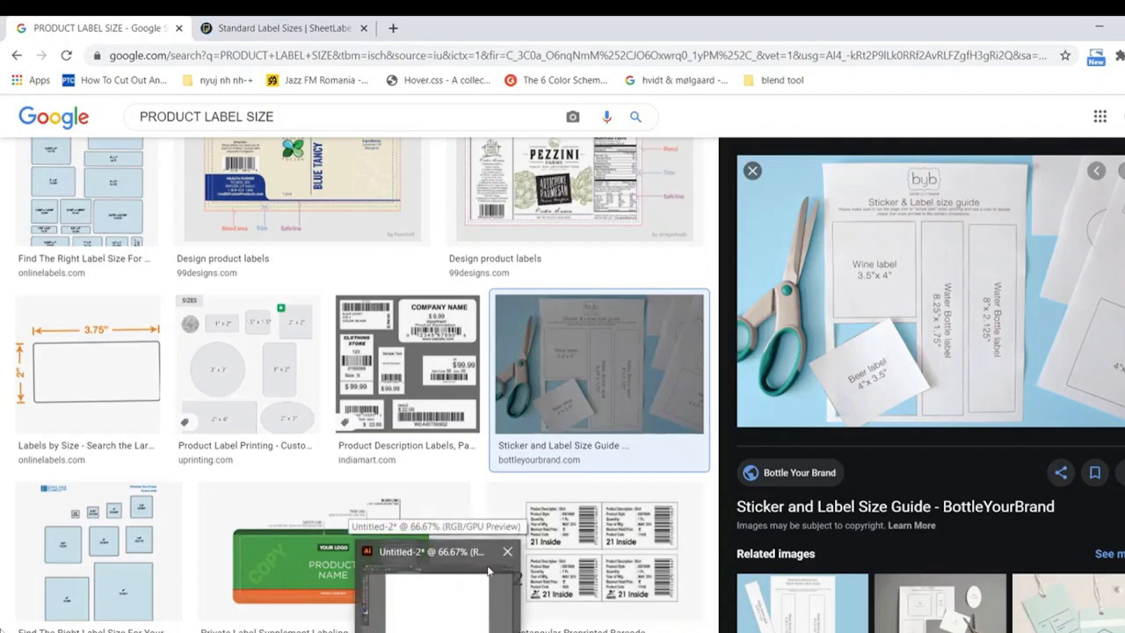
left_click(435, 593)
key("ctrl+plus")
key("ctrl+plus")
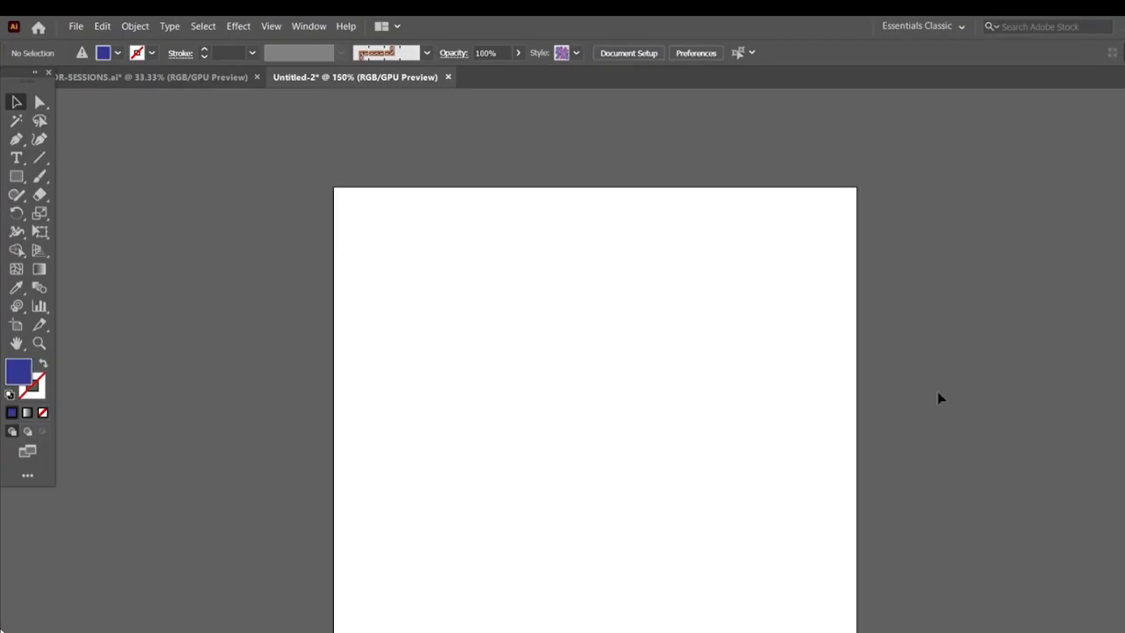
left_click_drag(532, 324, 503, 279)
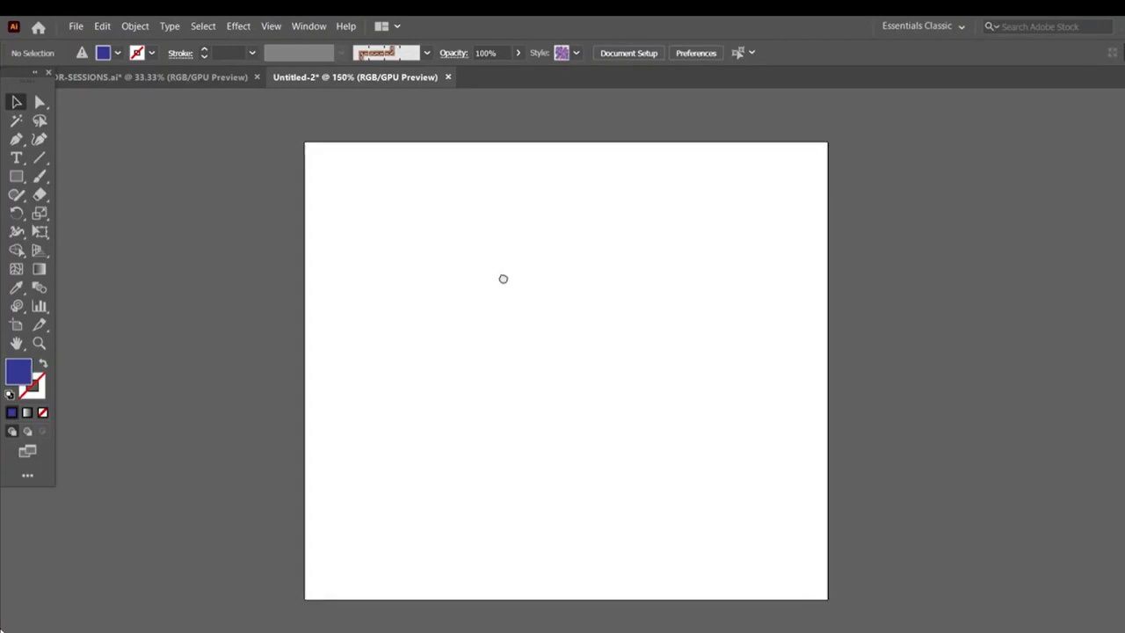
left_click(16, 176)
left_click_drag(324, 160, 808, 577)
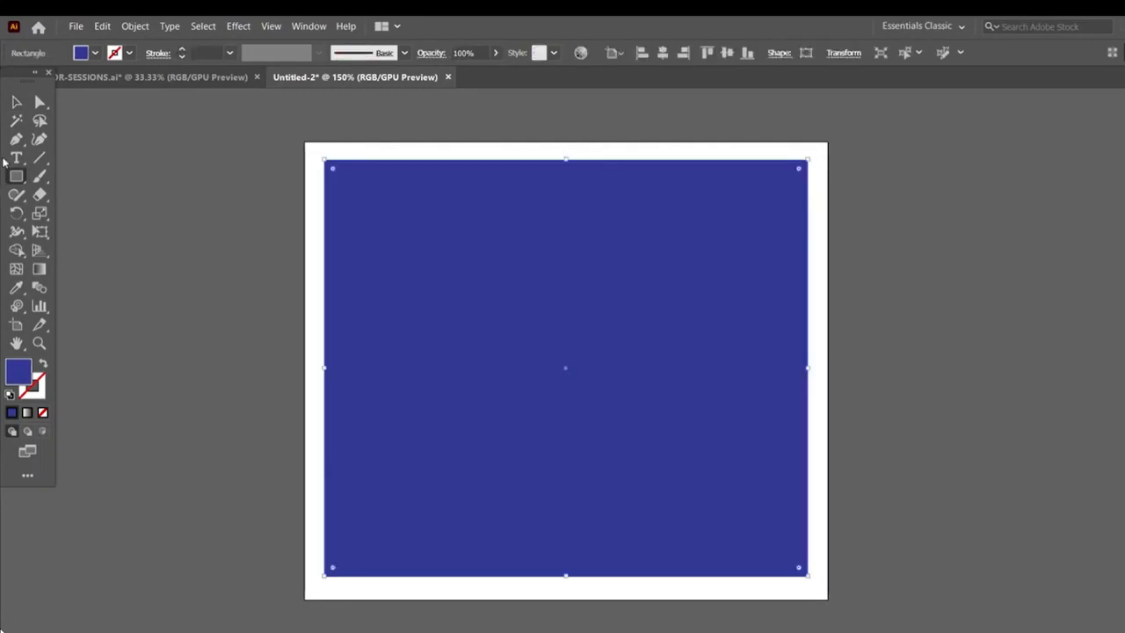
Swap the rectangle's fill and stroke so it has no fill, and set the stroke weight to 0.25 px
left_click(15, 101)
left_click(42, 363)
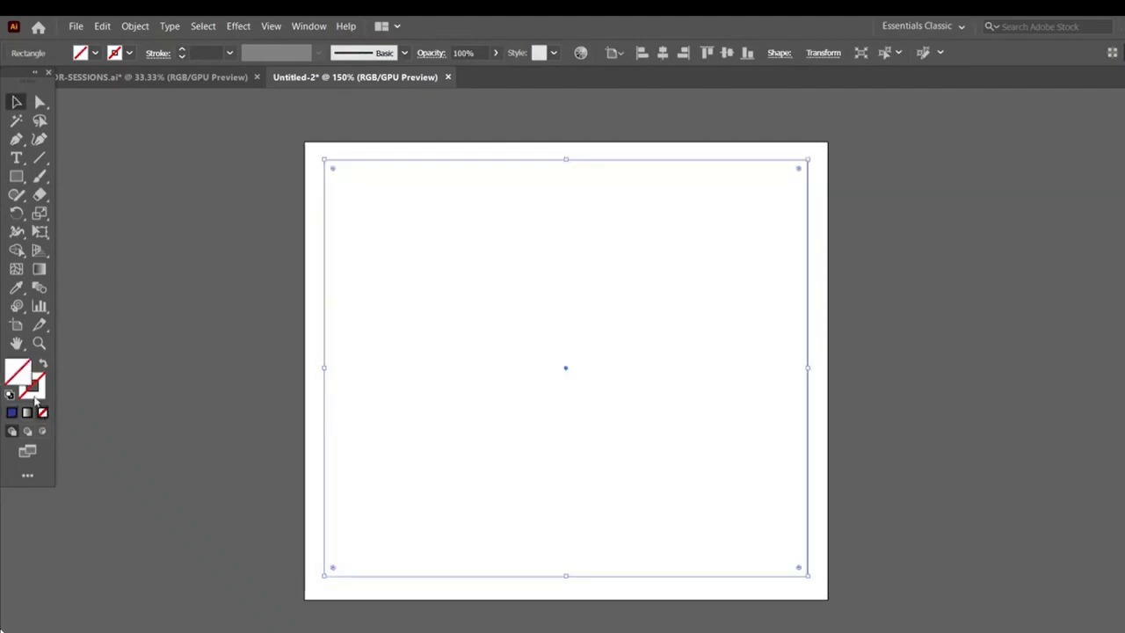
left_click(182, 57)
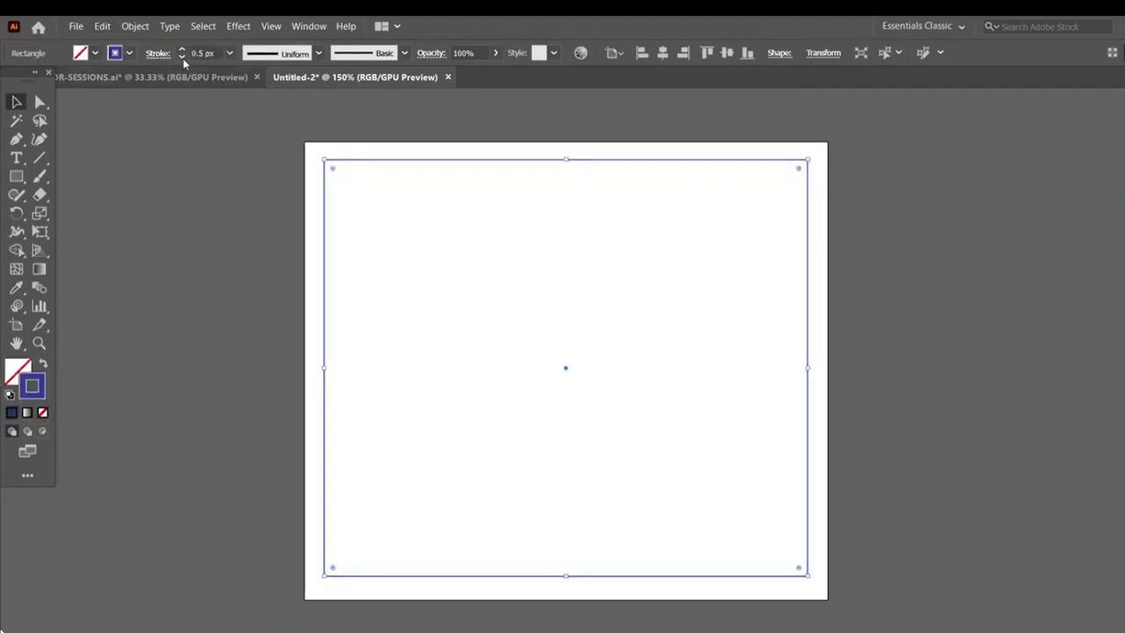
left_click(182, 57)
left_click(242, 199)
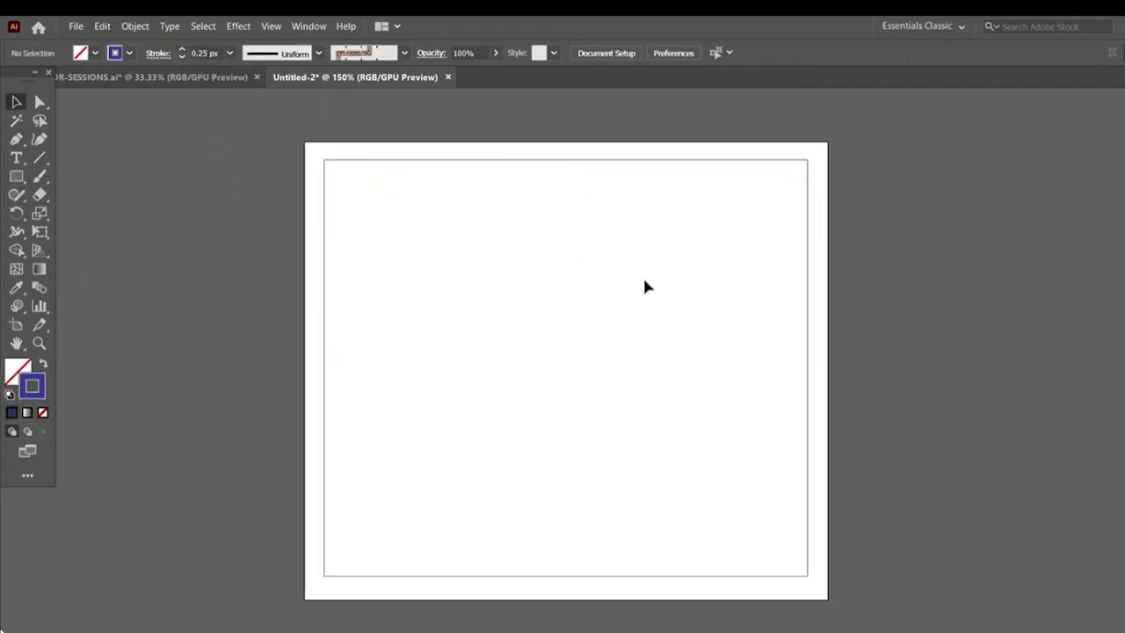
Align the rectangle to the artboard and centre it vertically
left_click(732, 577)
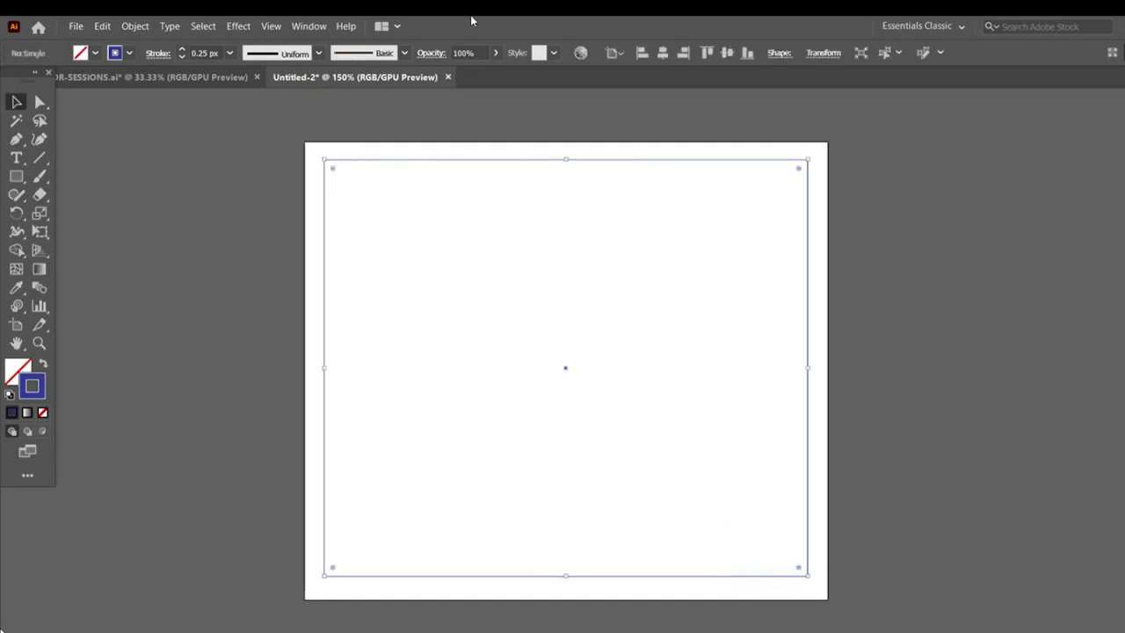
left_click(616, 53)
left_click(638, 104)
left_click(728, 53)
Open the Layers panel, expand Layer 1 and lock the frame rectangle
left_click(308, 25)
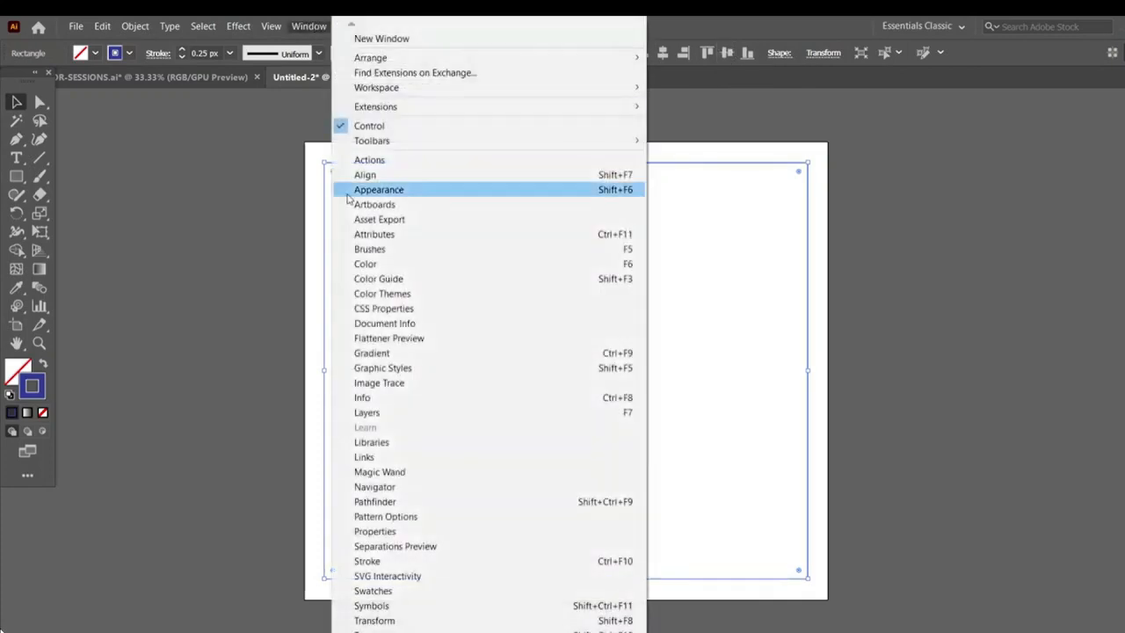
left_click(367, 412)
left_click(1036, 157)
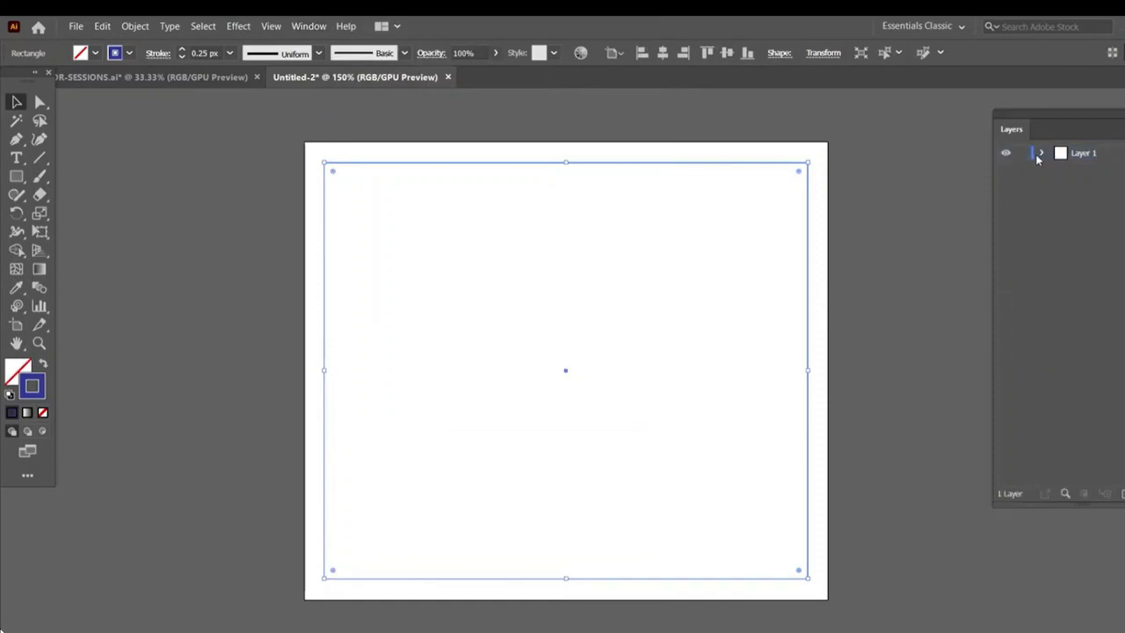
left_click(1041, 155)
left_click(1022, 169)
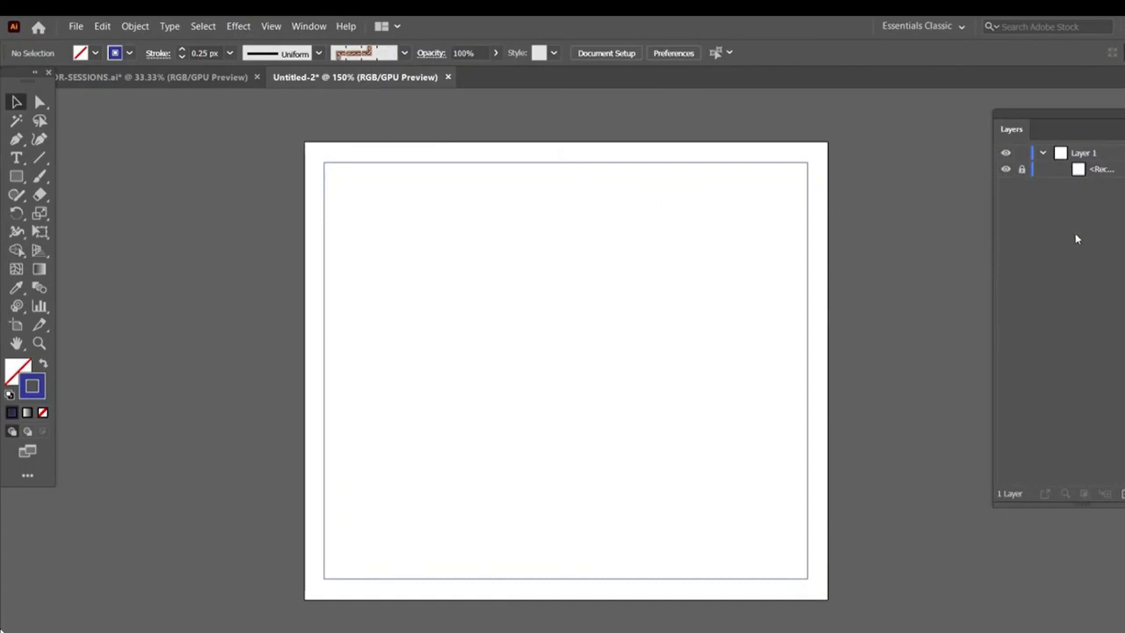
left_click(1098, 172)
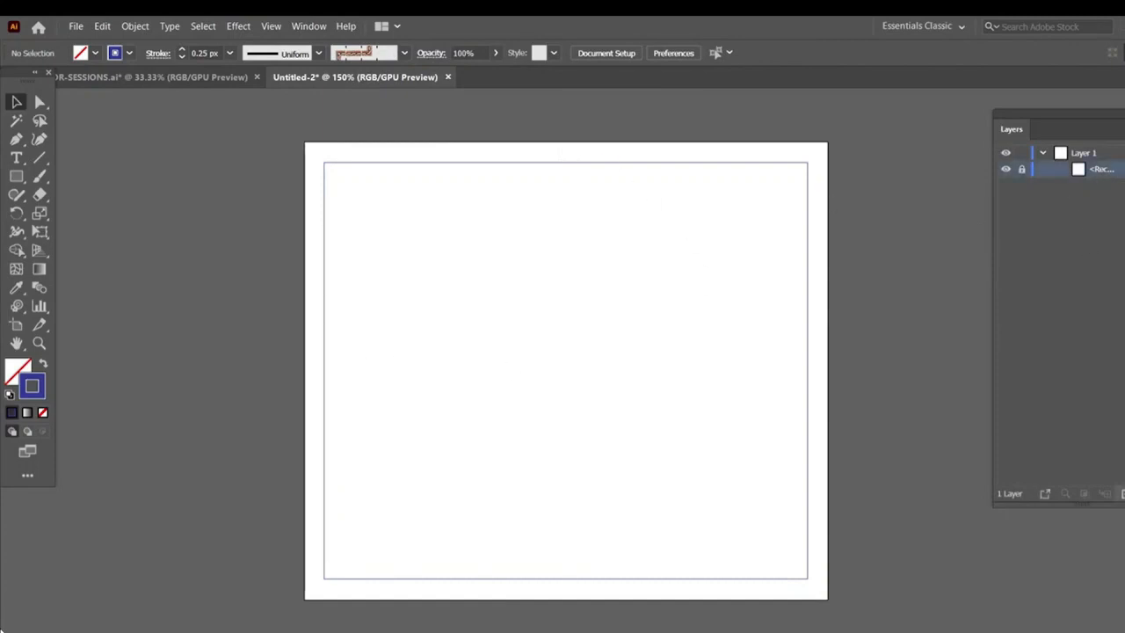
Create a new layer below Layer 1 and name it bg
left_click(1123, 494)
left_click_drag(1094, 155, 1095, 195)
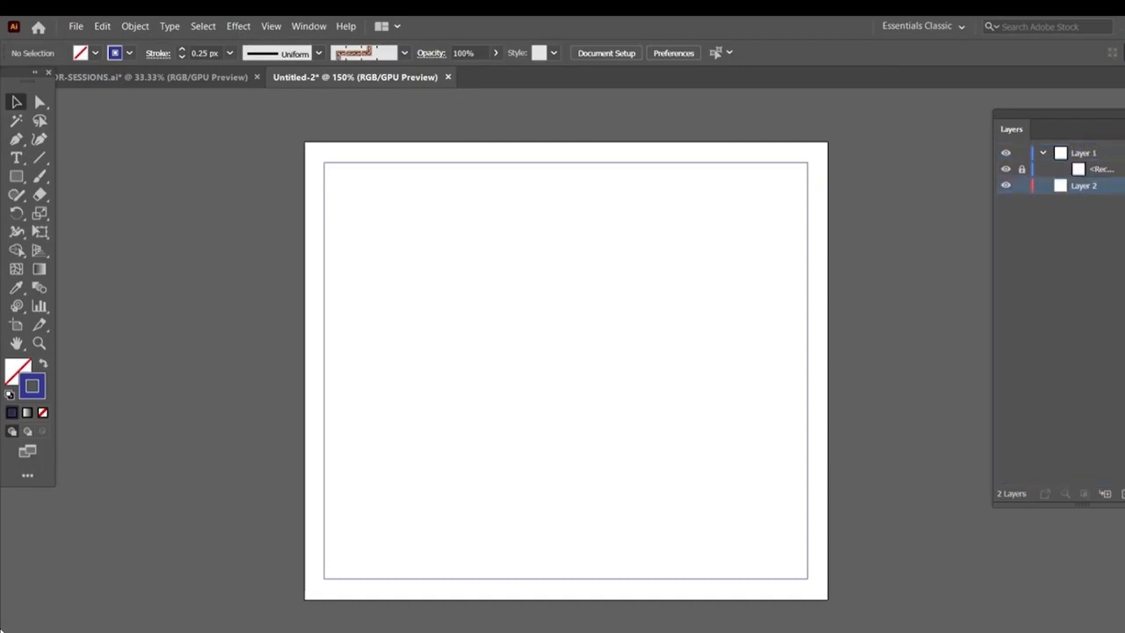
double_click(1083, 186)
type("bg")
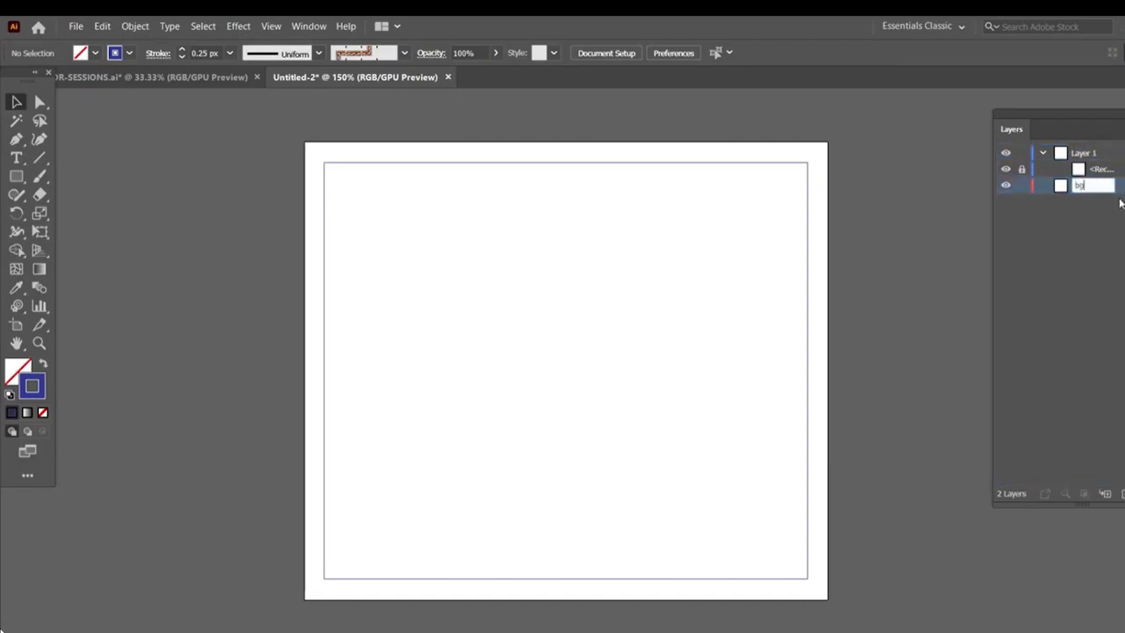
key("Return")
Draw a light-filled, strokeless rectangle covering the whole artboard on the bg layer
left_click(16, 176)
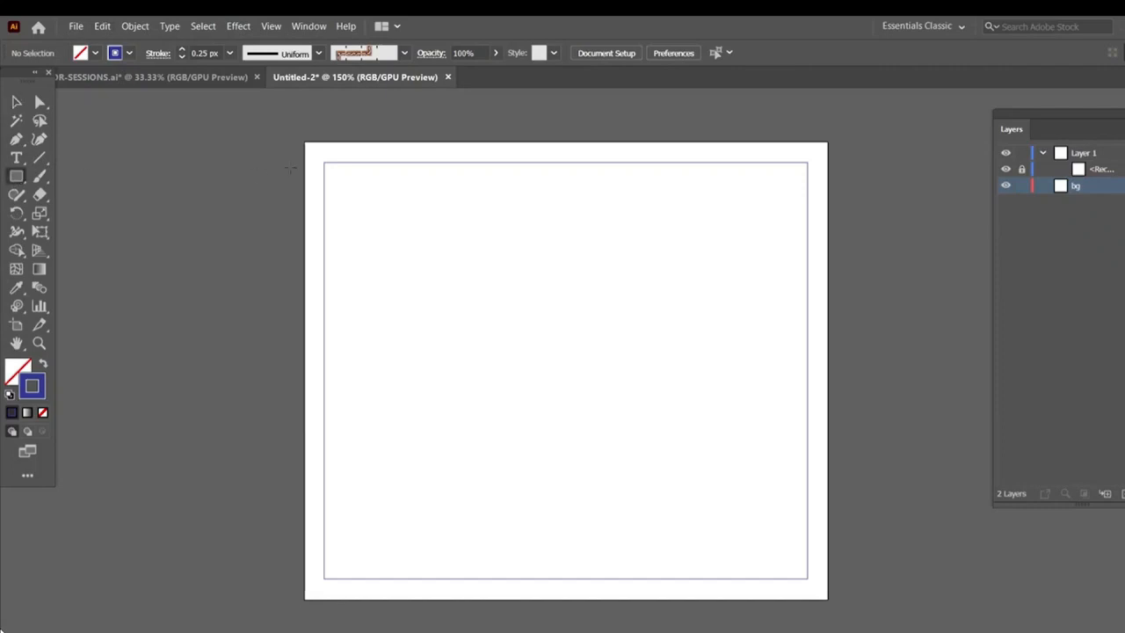
left_click_drag(315, 151, 827, 598)
key("shift+x")
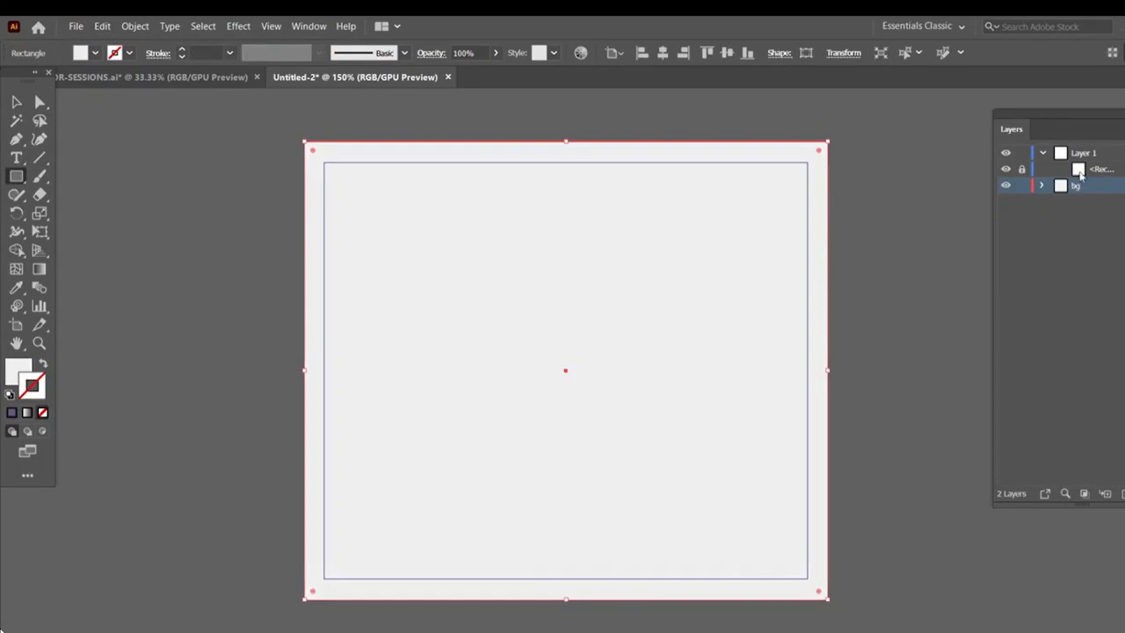
Lock the bg layer and make Layer 1 the active layer again
left_click(1005, 170)
left_click(1006, 169)
left_click(1021, 186)
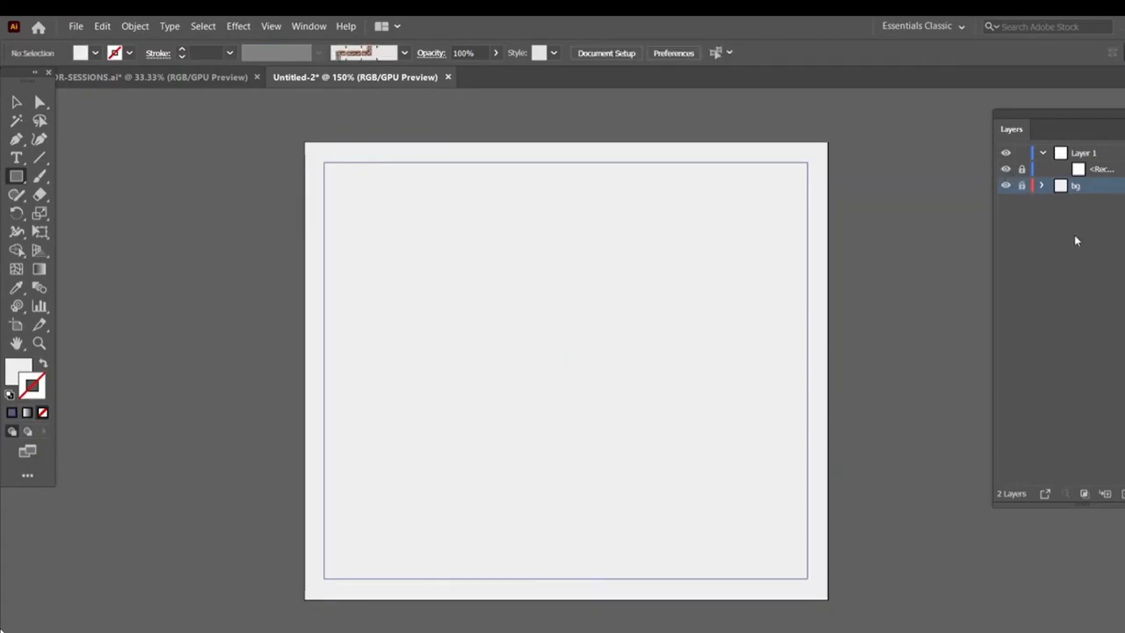
left_click(1109, 171)
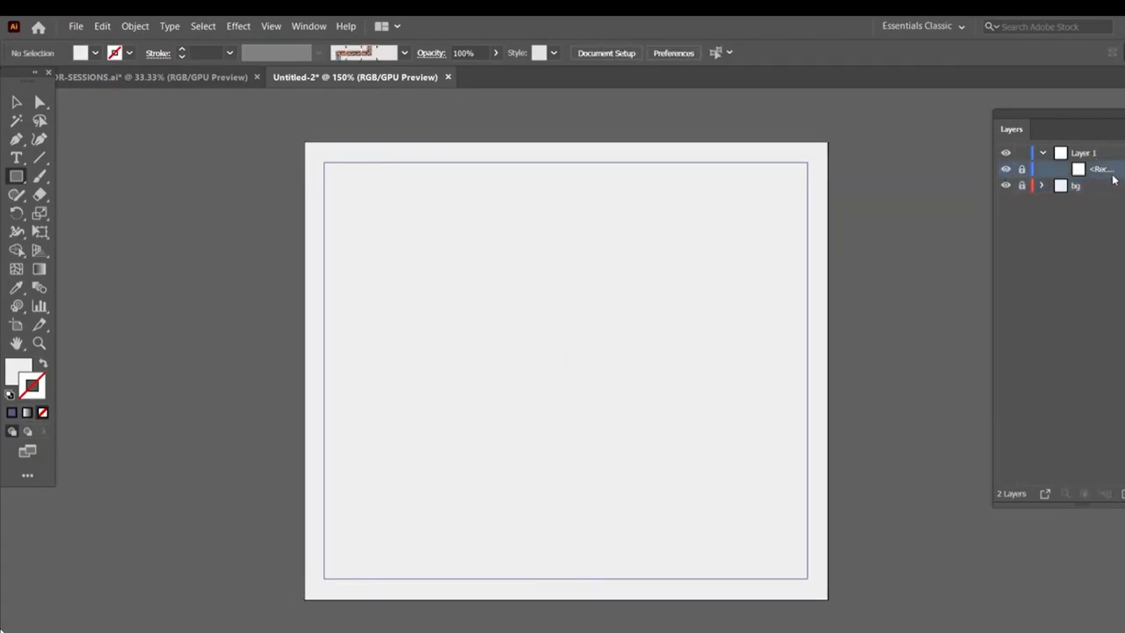
Draw a diagonal line about 109 px long at 315° inside the frame with the Line tool
left_click(41, 160)
key("ctrl+equal")
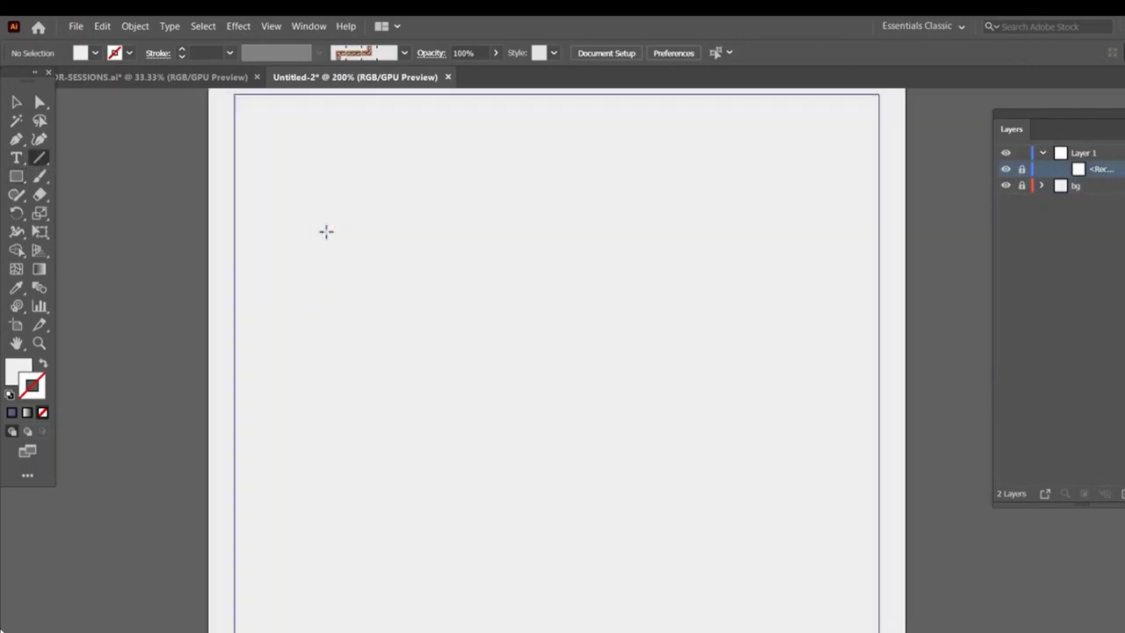
left_click_drag(413, 233, 600, 420)
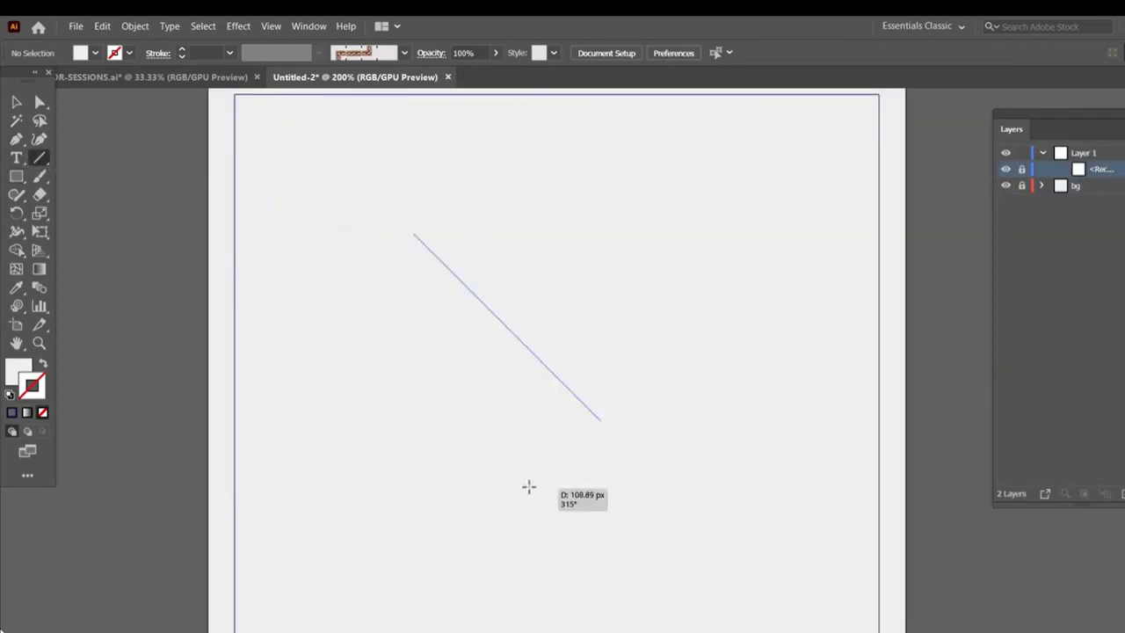
Set the line's stroke colour to #333333 in the Color Picker
double_click(32, 392)
mouse_move(532, 326)
left_mouse_down()
mouse_move(575, 342)
mouse_move(532, 361)
mouse_move(524, 353)
left_mouse_up()
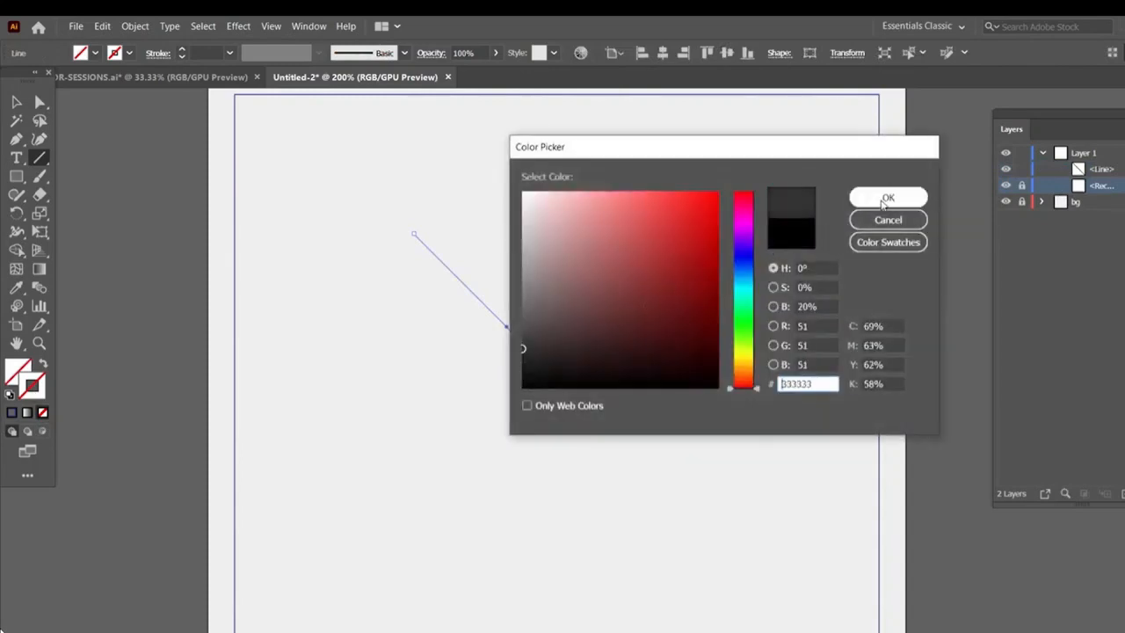
left_click(870, 196)
left_click(18, 101)
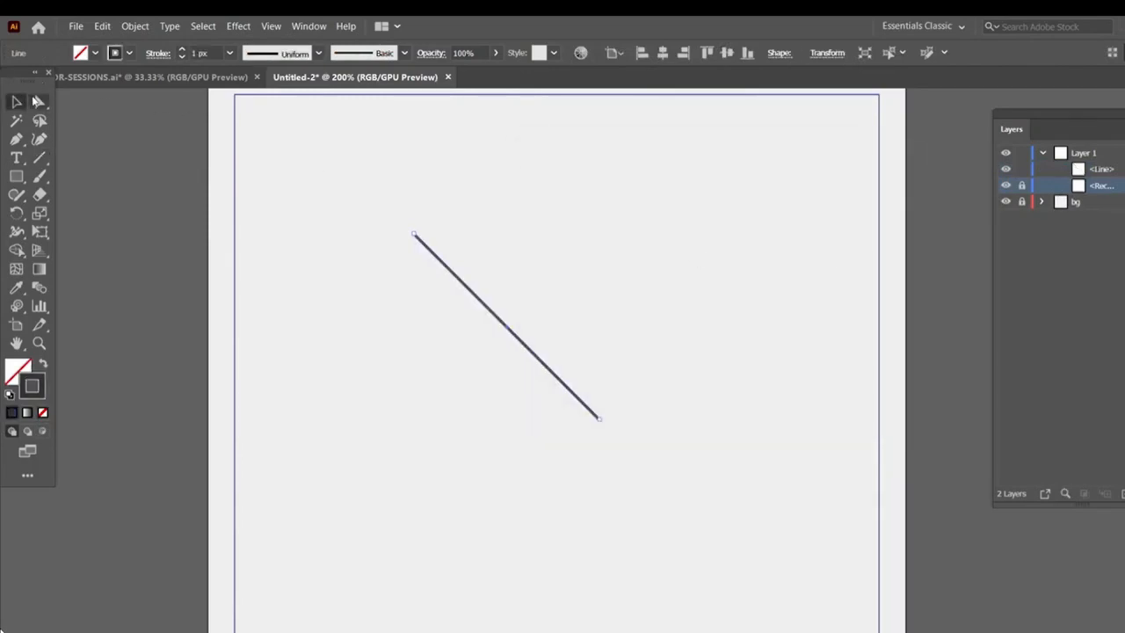
Open the Stroke panel and give the line round caps and a tapered width profile
left_click(318, 28)
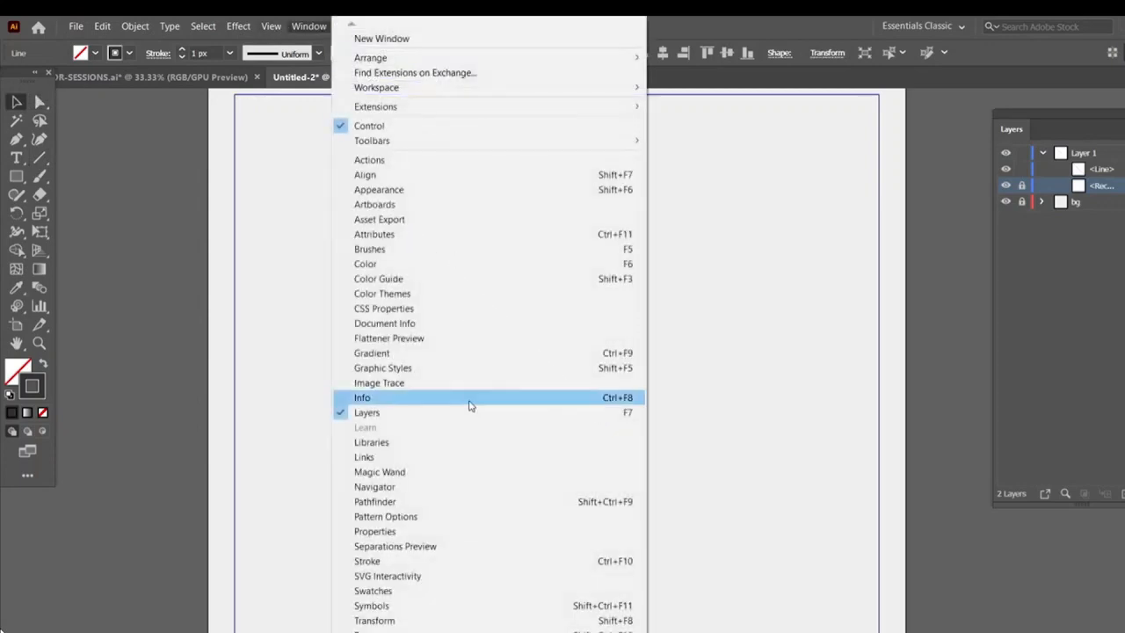
left_click(387, 561)
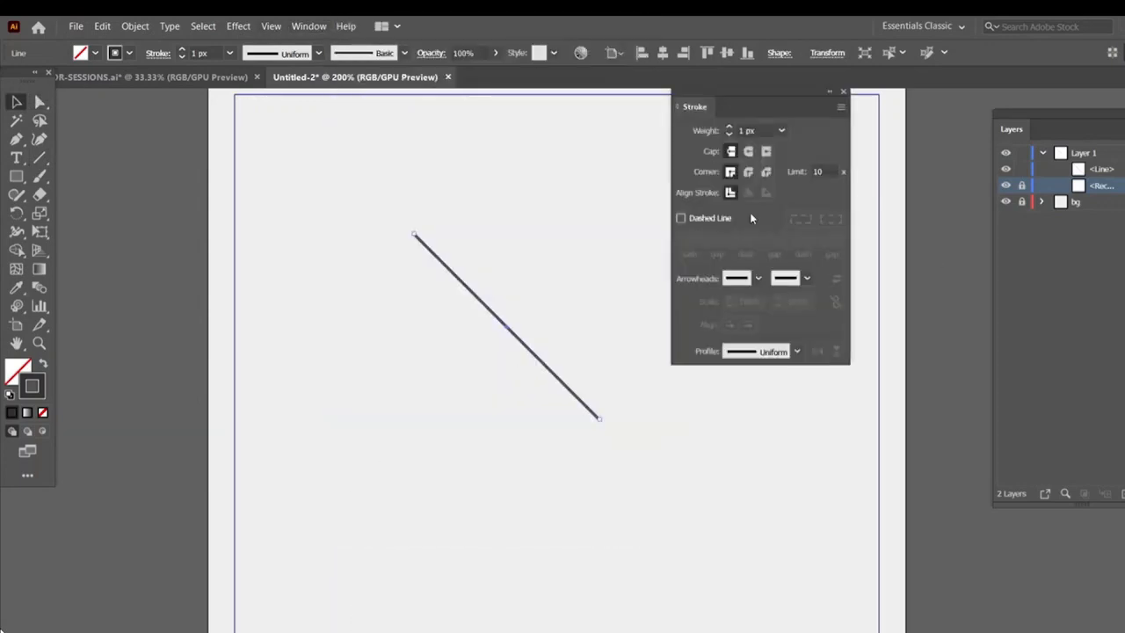
left_click(748, 152)
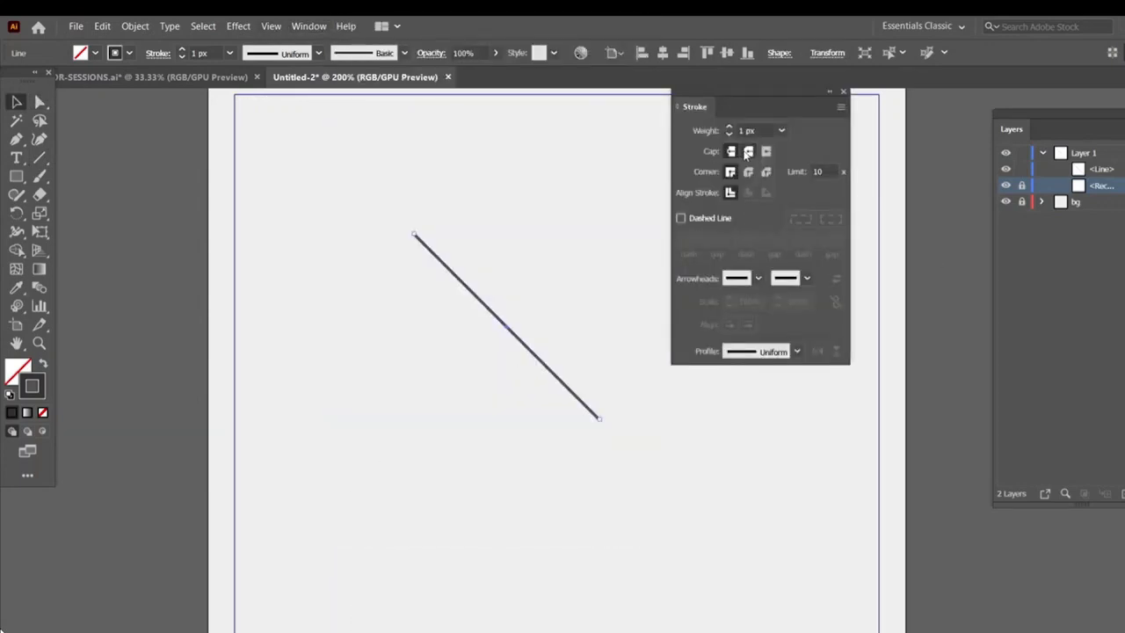
left_click(796, 350)
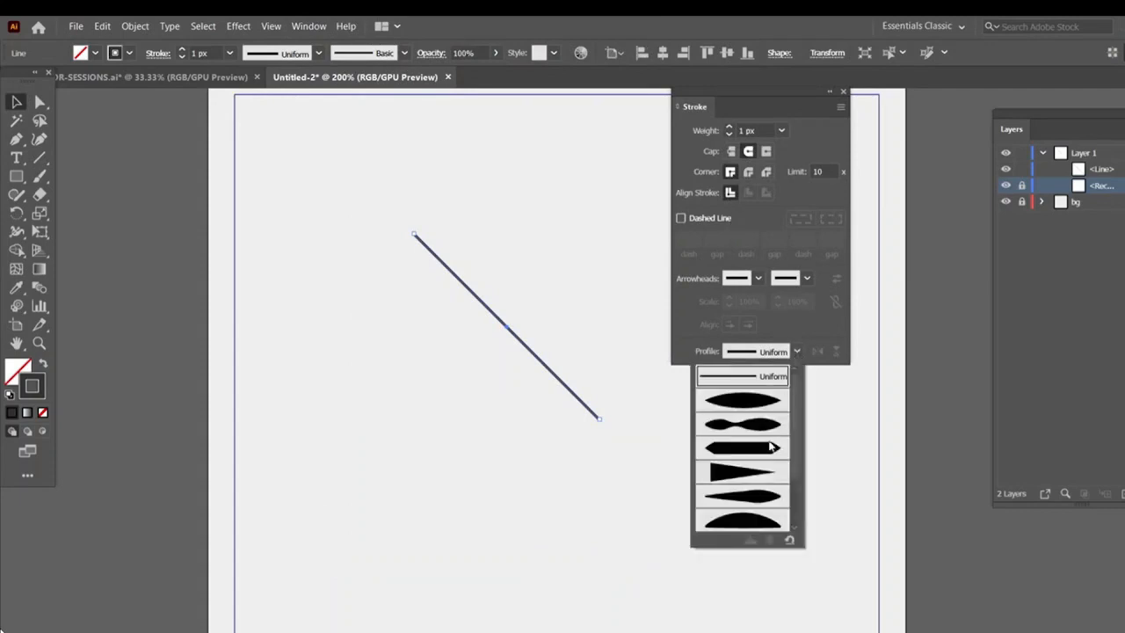
left_click(751, 498)
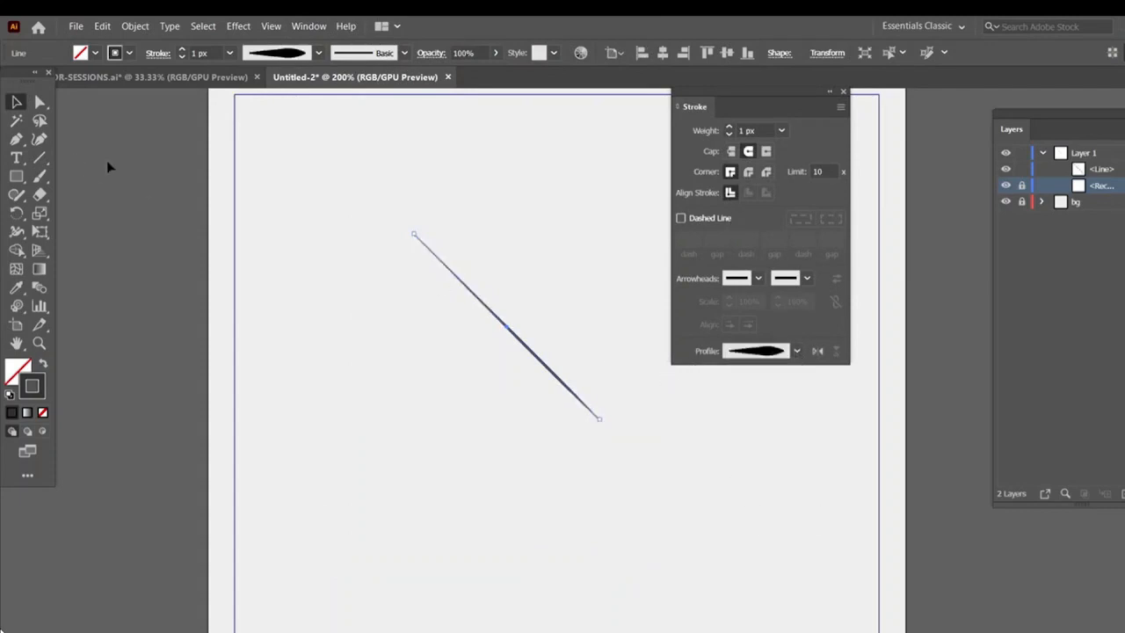
Bend the line into a curve by dragging its middle with the Anchor Point tool
left_click(353, 212)
left_click(87, 194)
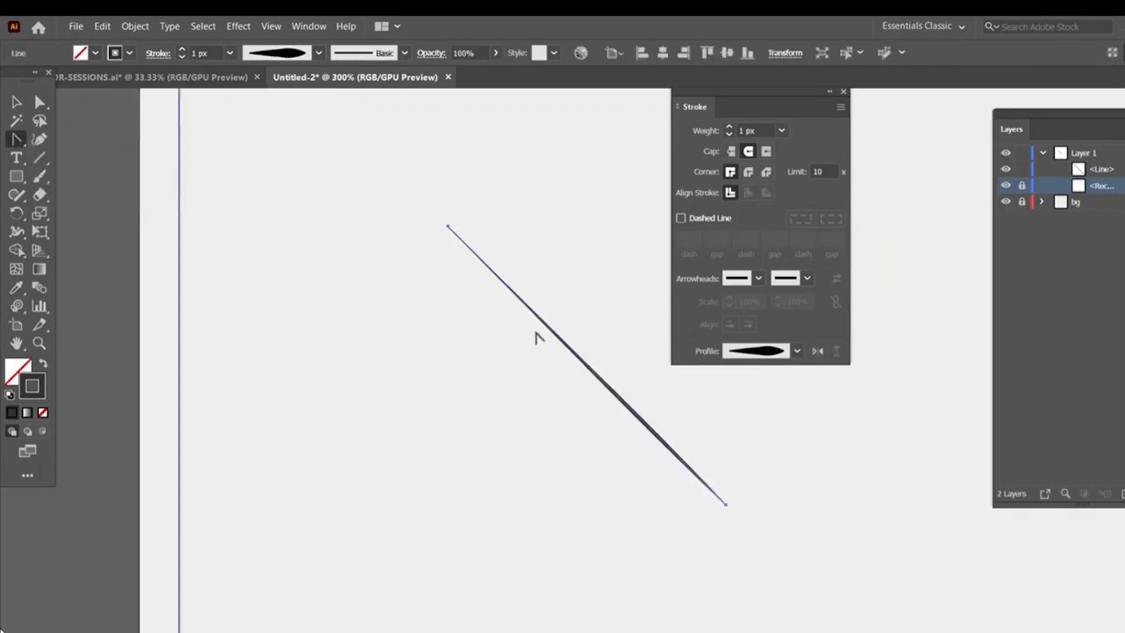
mouse_move(553, 339)
left_mouse_down()
mouse_move(581, 296)
mouse_move(551, 325)
left_mouse_up()
Reflect a copy of the curved line across a vertical axis with the Reflect tool
left_click(15, 102)
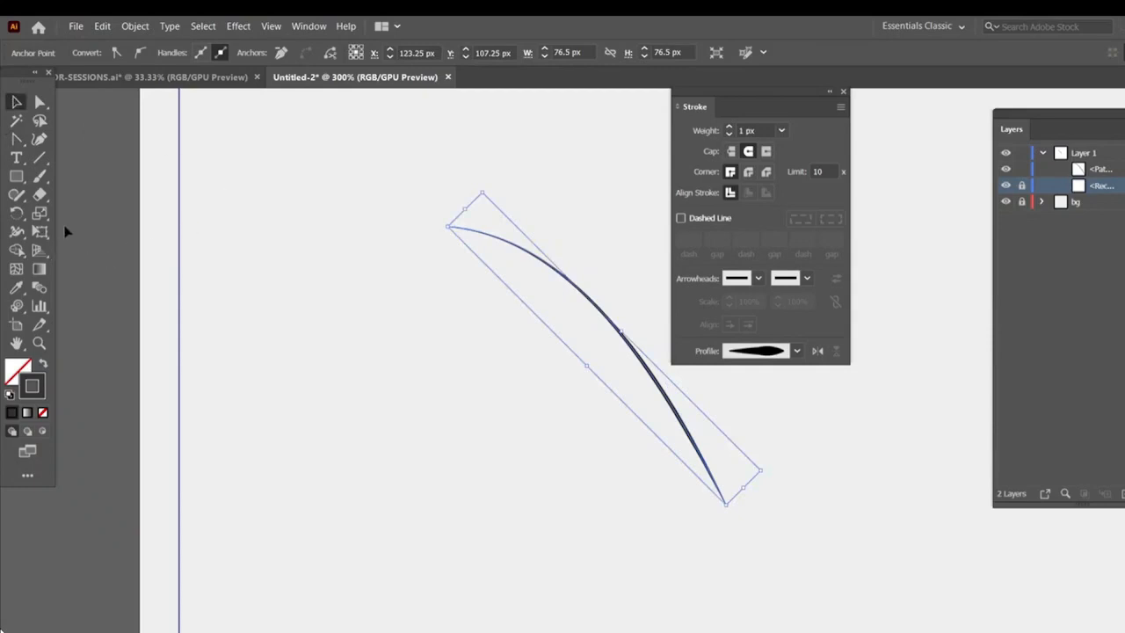
left_click(17, 213)
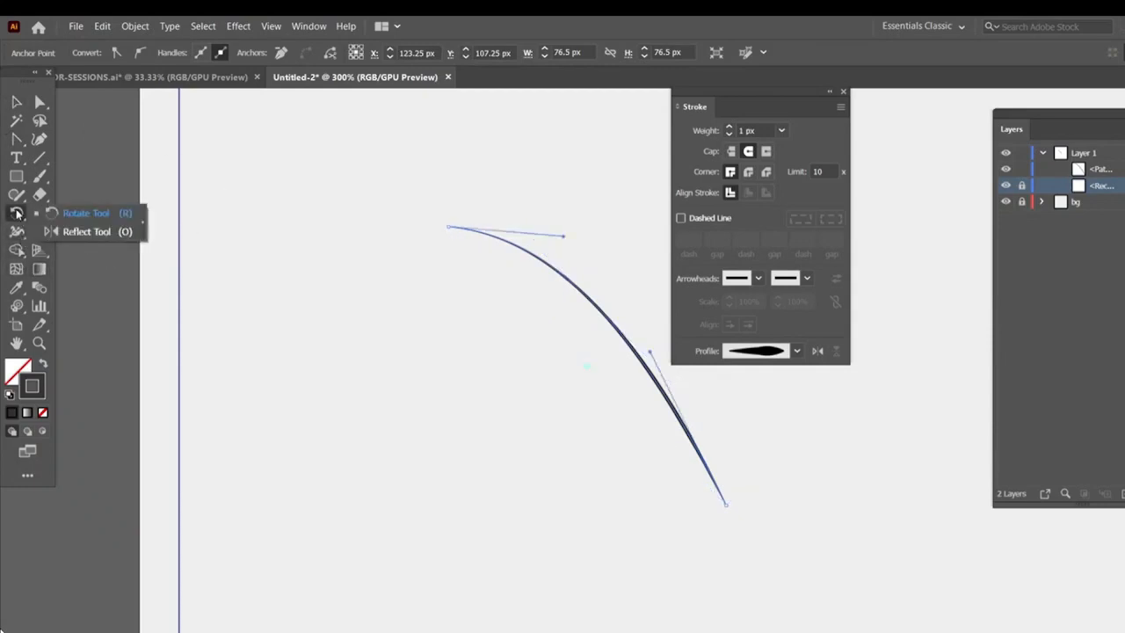
left_click(98, 232)
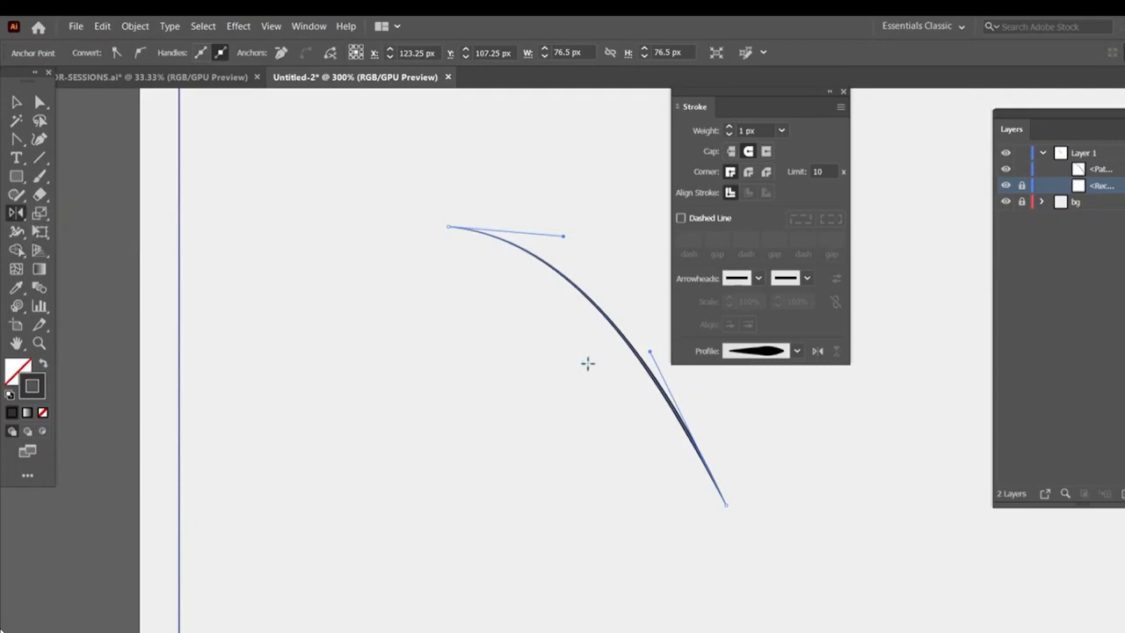
left_click(588, 363, "alt")
left_click(910, 359)
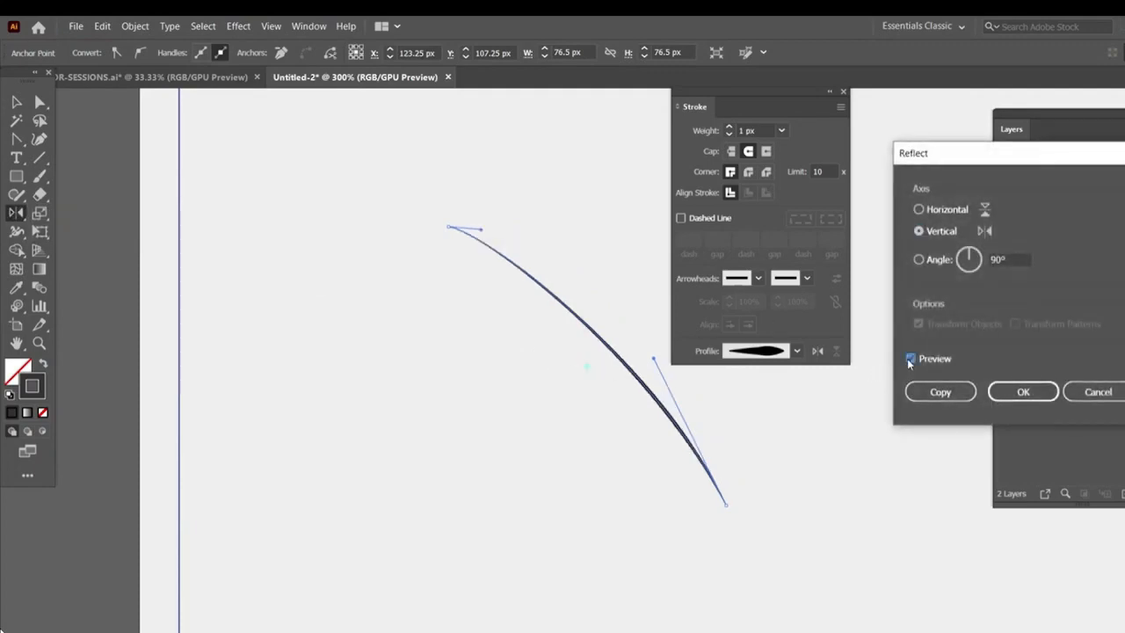
left_click(941, 392)
Move the copy's end anchors onto the original curve's endpoints and reshape its curve with the Direct Selection tool
left_click(16, 103)
key("ctrl+plus")
key("ctrl+plus")
key("ctrl+minus")
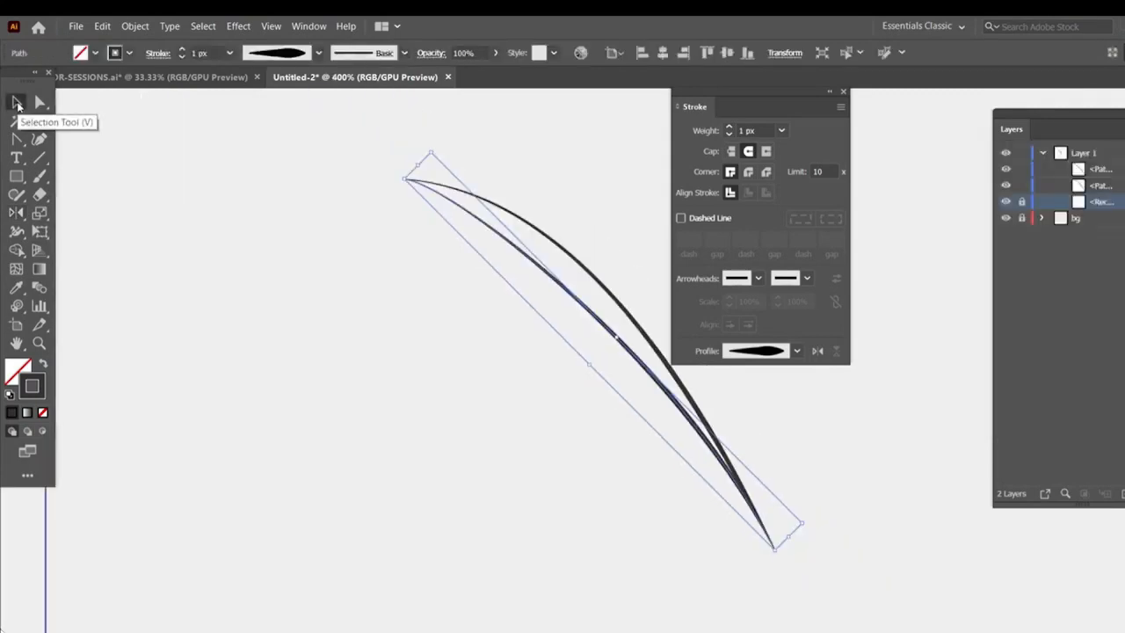
left_click(842, 92)
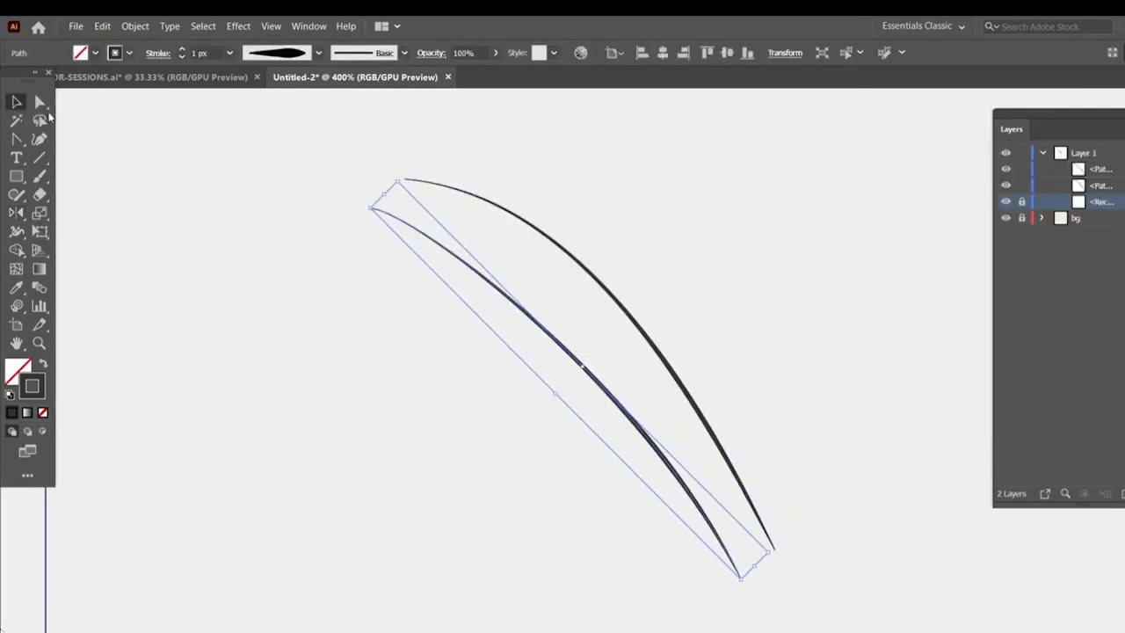
left_click(40, 102)
left_click_drag(371, 206, 406, 180)
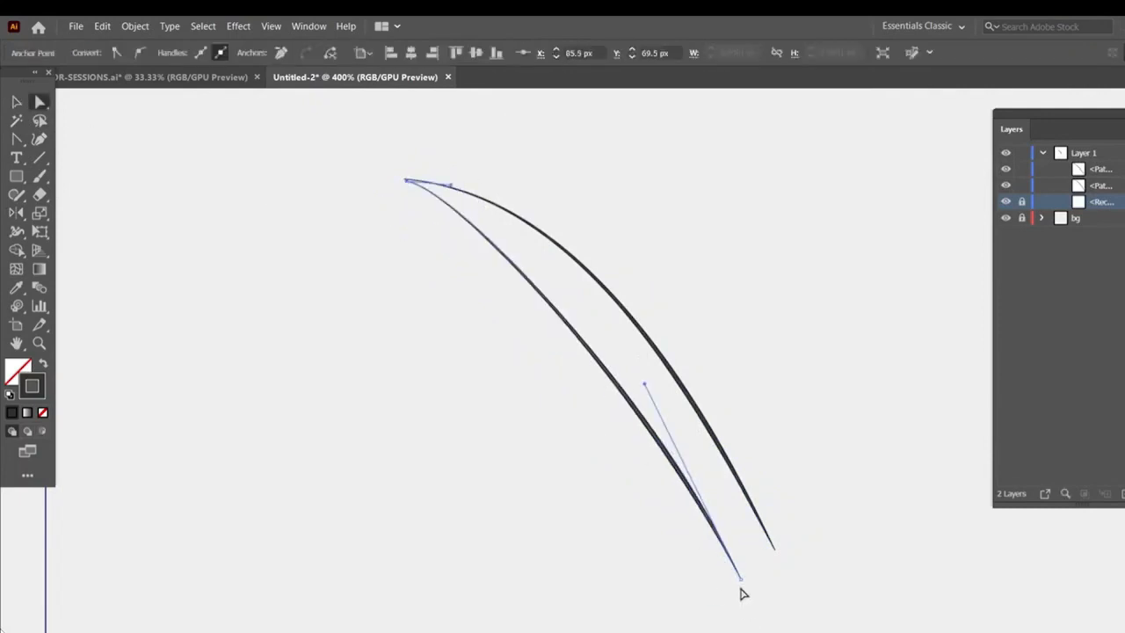
left_click_drag(741, 578, 774, 544)
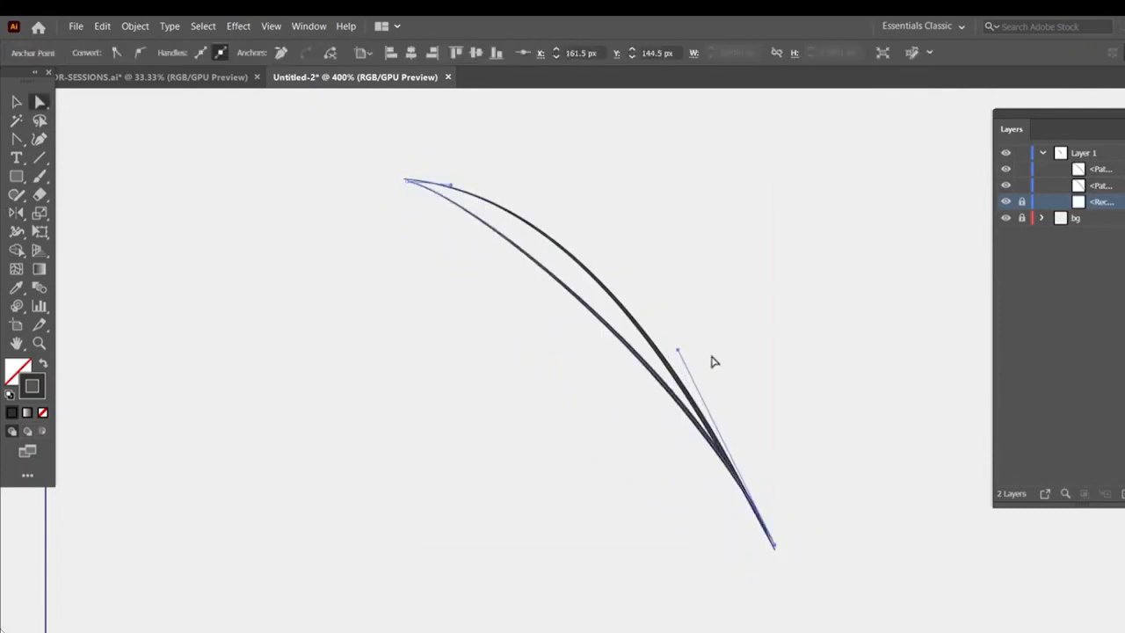
left_click_drag(677, 355, 510, 525)
Select both curves and set the blend spacing and orientation in Blend Options
left_click(16, 102)
left_click(730, 489)
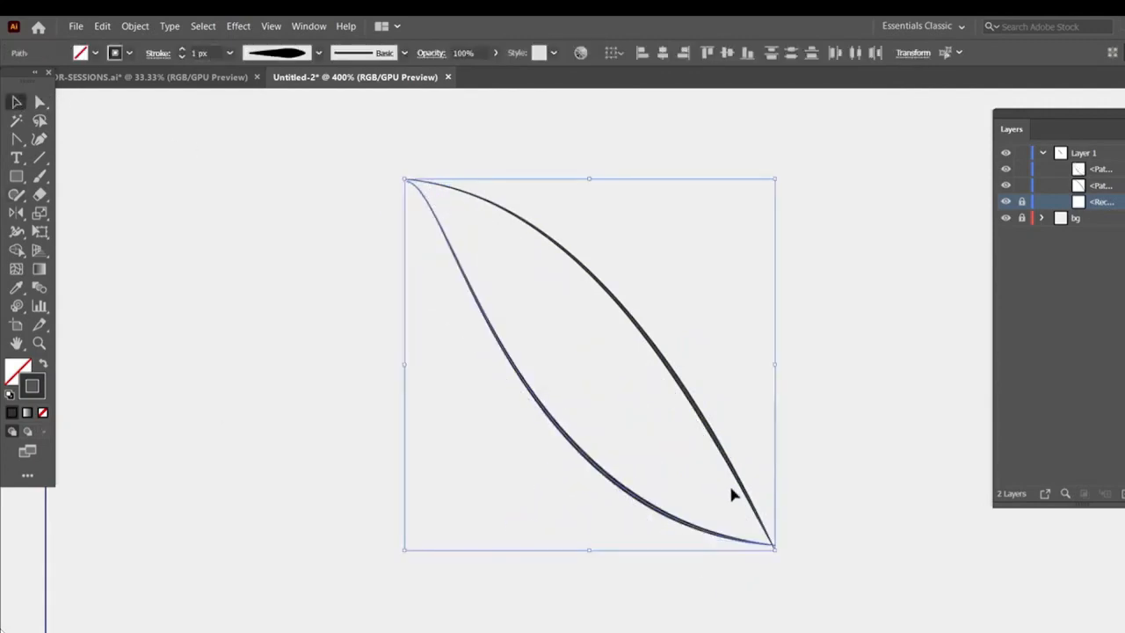
left_click(136, 31)
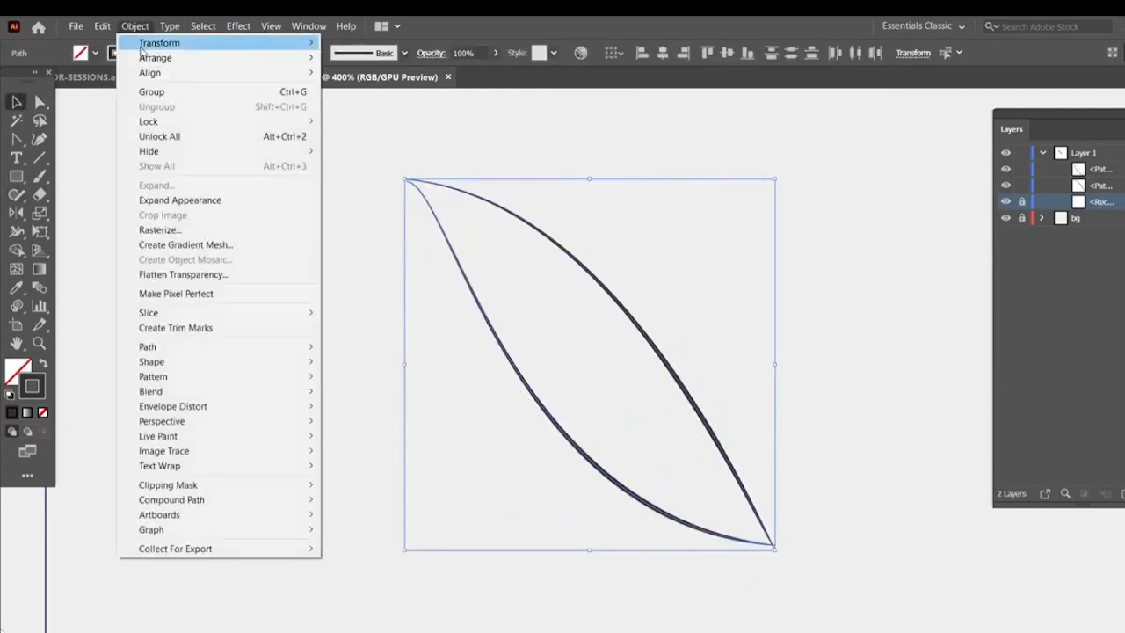
mouse_move(290, 396)
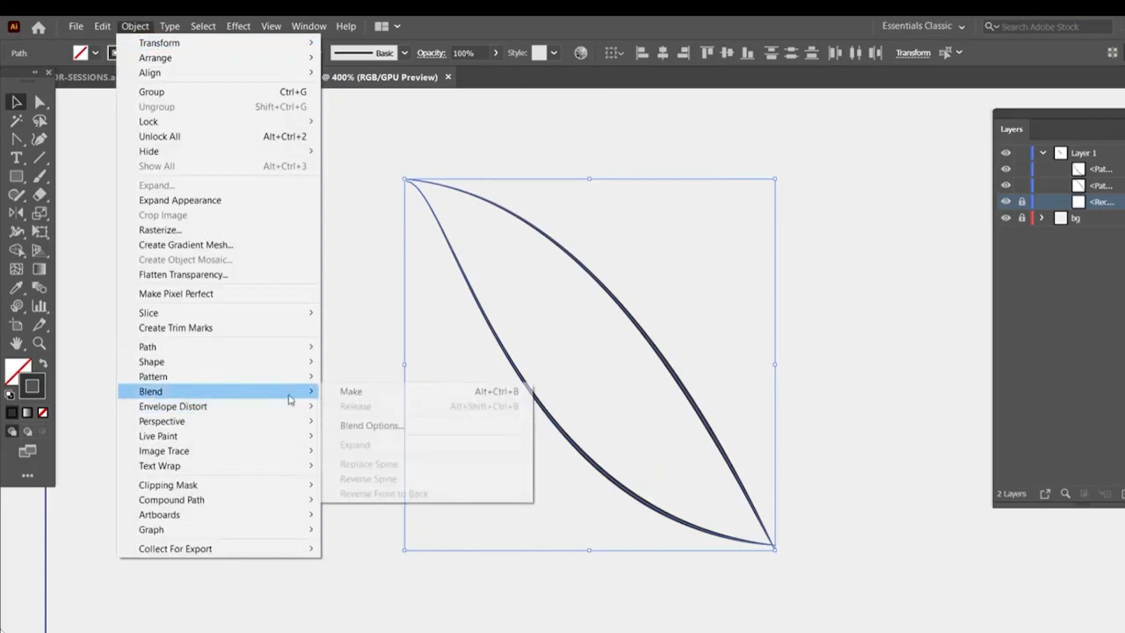
left_click(369, 426)
left_click(786, 200)
left_click(786, 234)
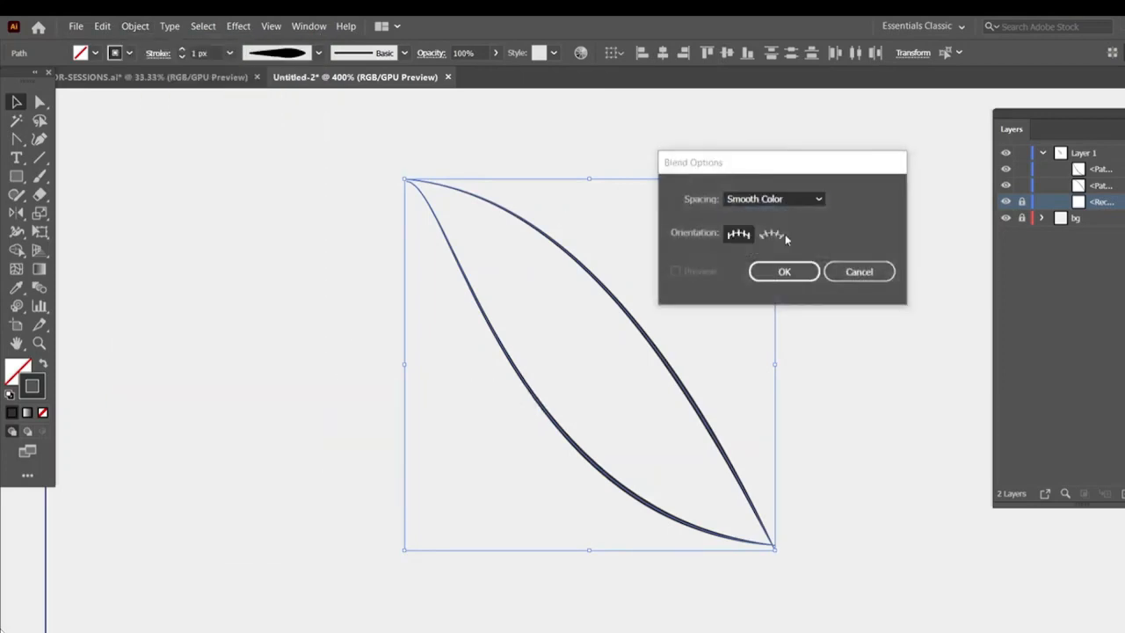
left_click(784, 272)
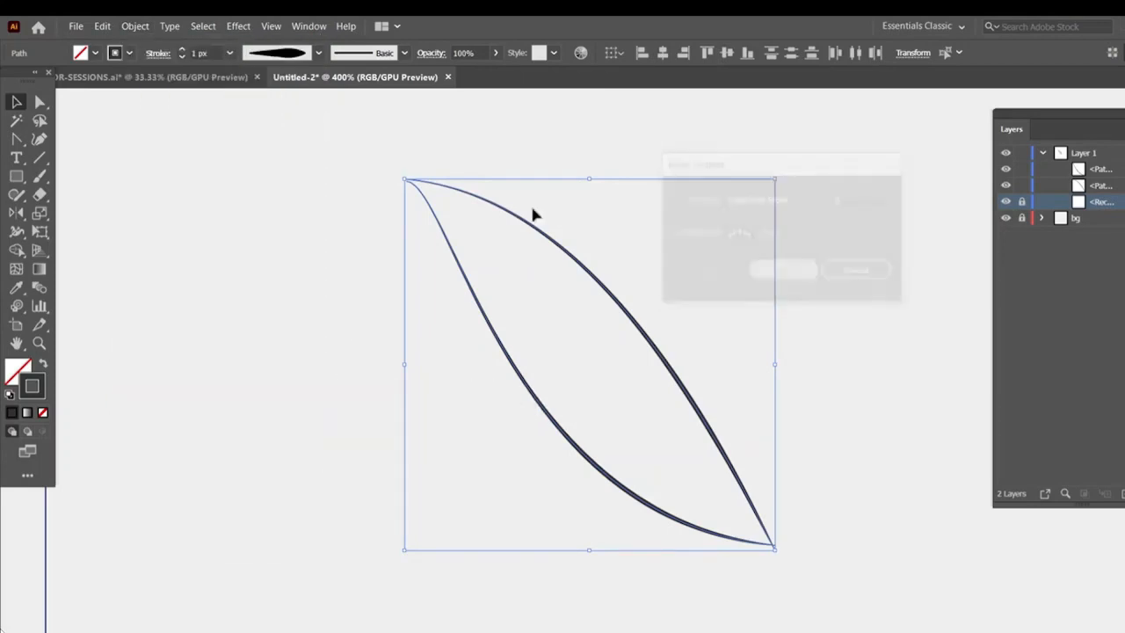
Make a blend between the two curves to form a striped leaf shape
left_click(134, 26)
mouse_move(188, 393)
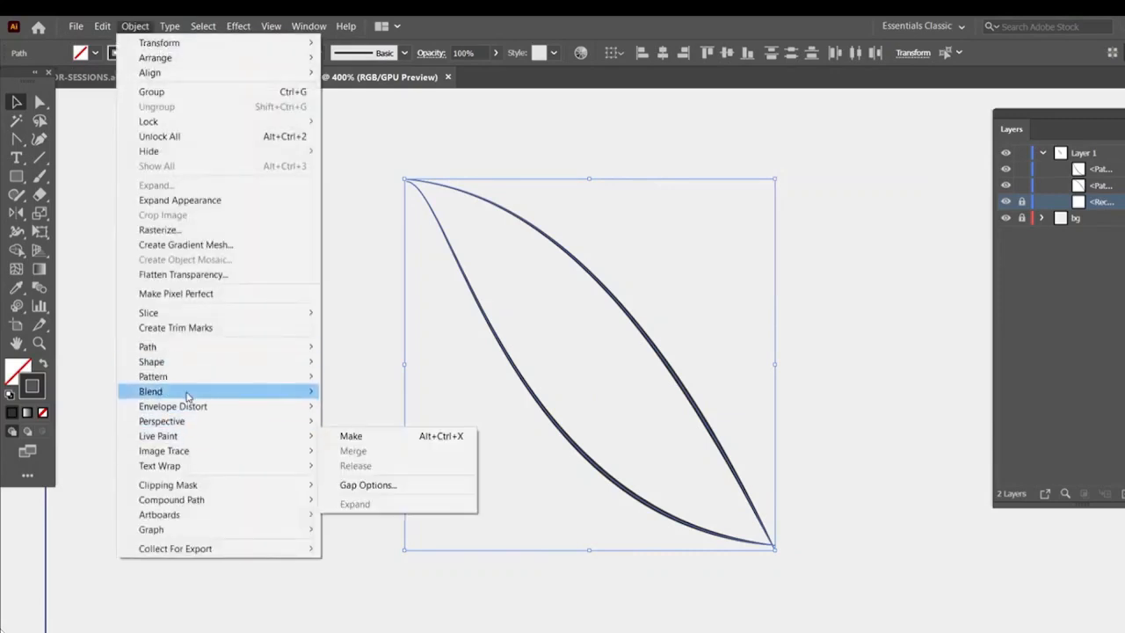
left_click(347, 367)
left_click(396, 183)
key("ctrl+minus")
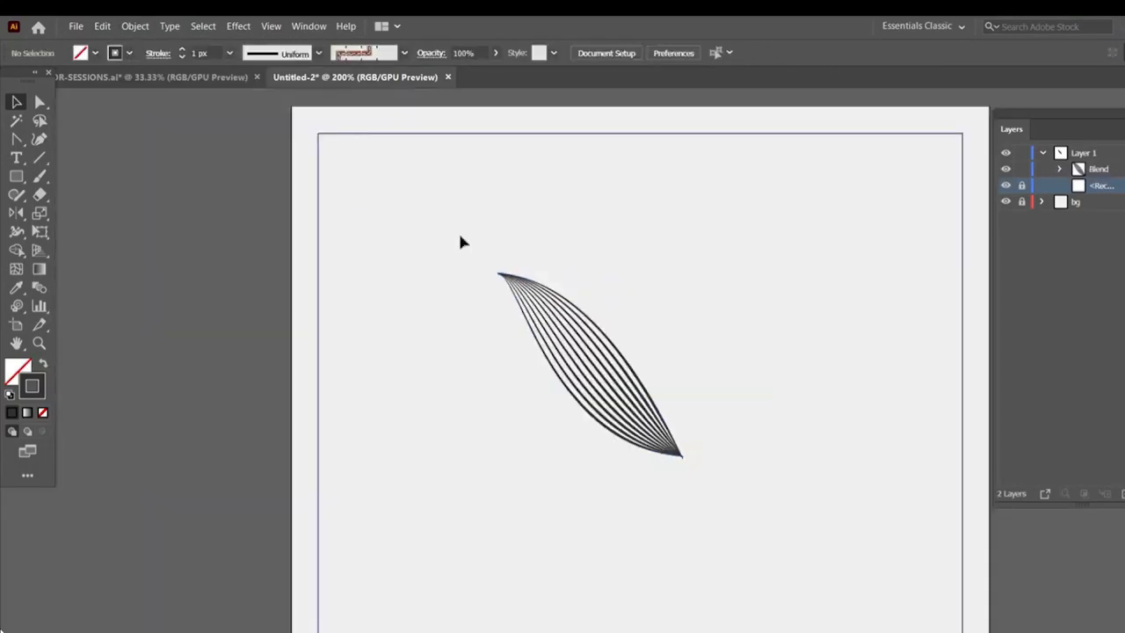
Copy and paste the leaf blend, then move and rotate the copy into an upright leaf
scroll(565, 304, "right", 1)
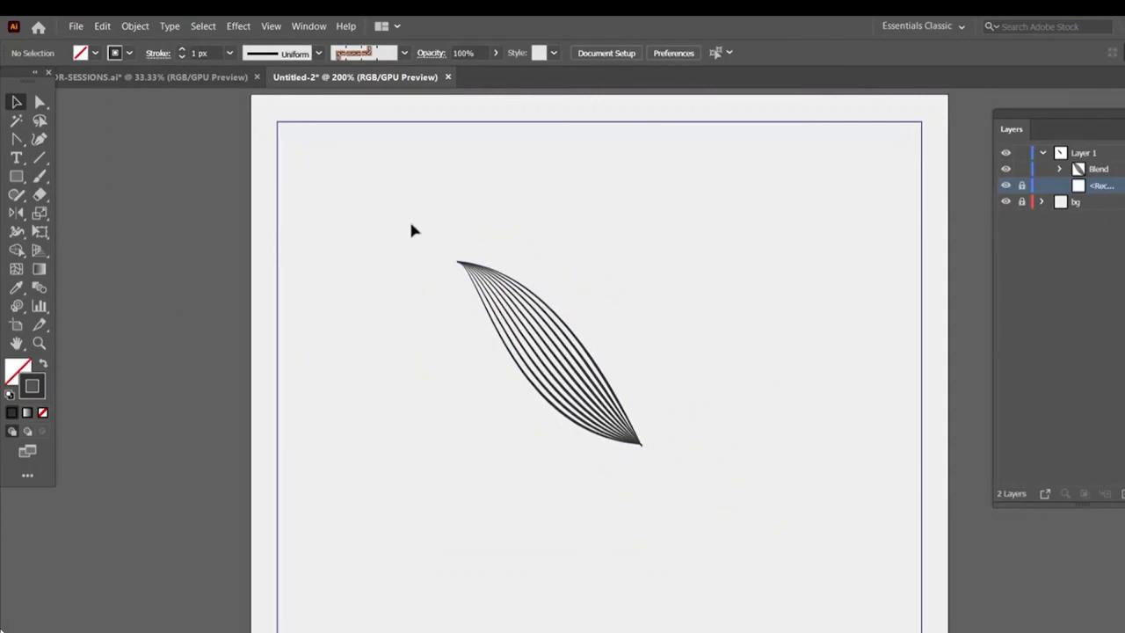
left_click_drag(677, 495, 657, 457)
key("ctrl+c")
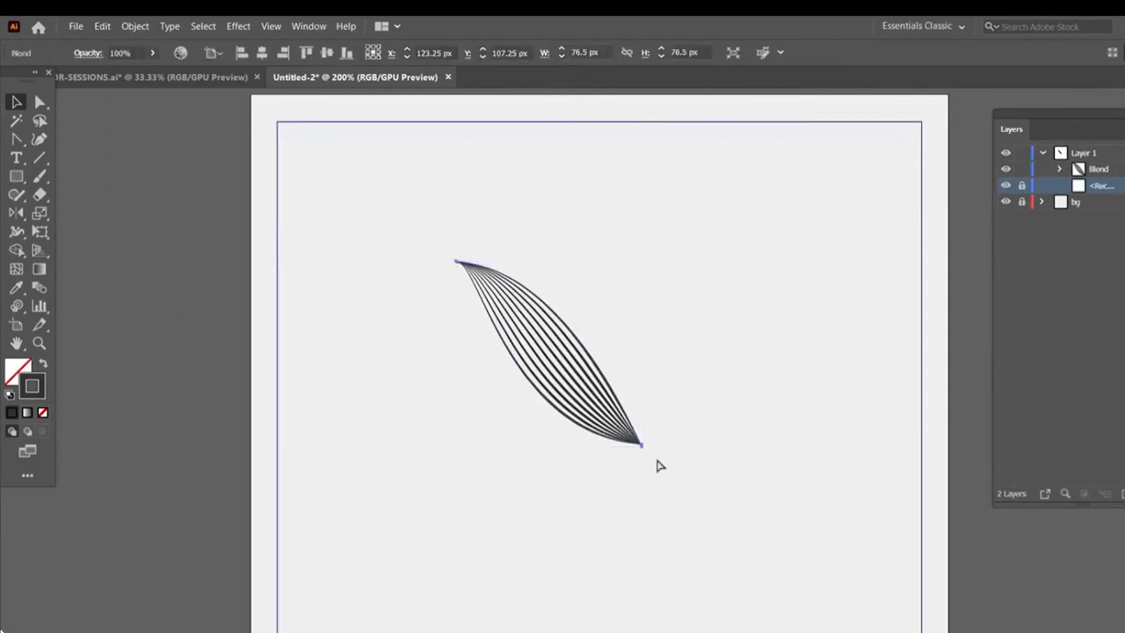
key("ctrl+v")
left_click_drag(644, 417, 709, 347)
left_click_drag(580, 465, 502, 457)
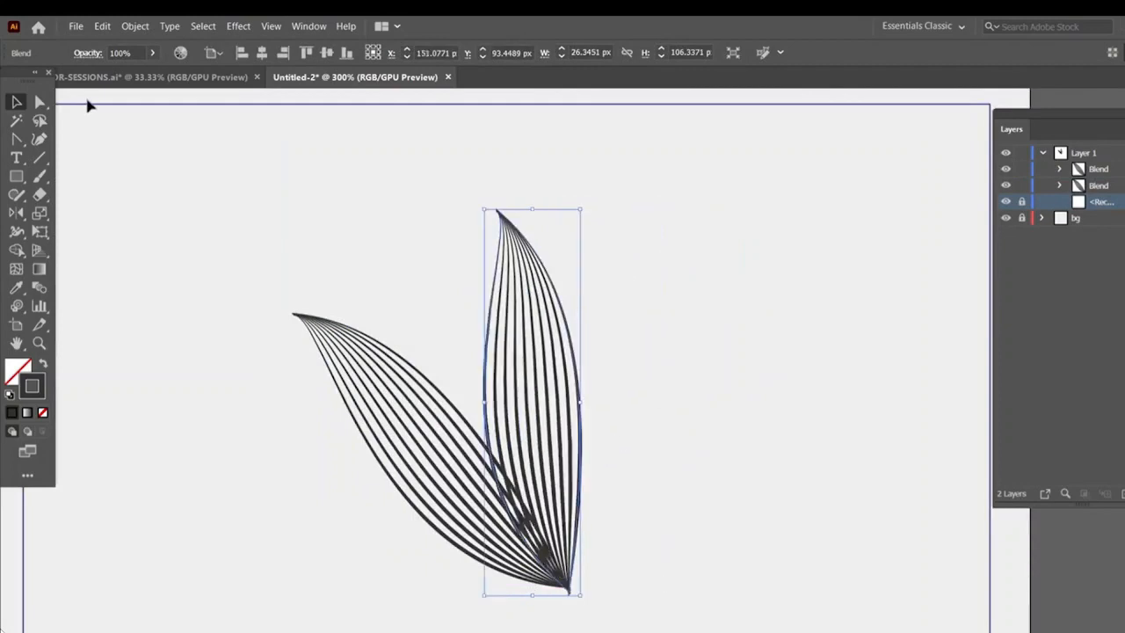
Create a third leaf blend and arrange the three leaves as a cluster at the artboard's bottom-left corner
left_click(38, 102)
left_click(354, 206)
left_click_drag(497, 213, 388, 228)
left_click_drag(502, 217, 356, 261)
left_click_drag(417, 466, 689, 246)
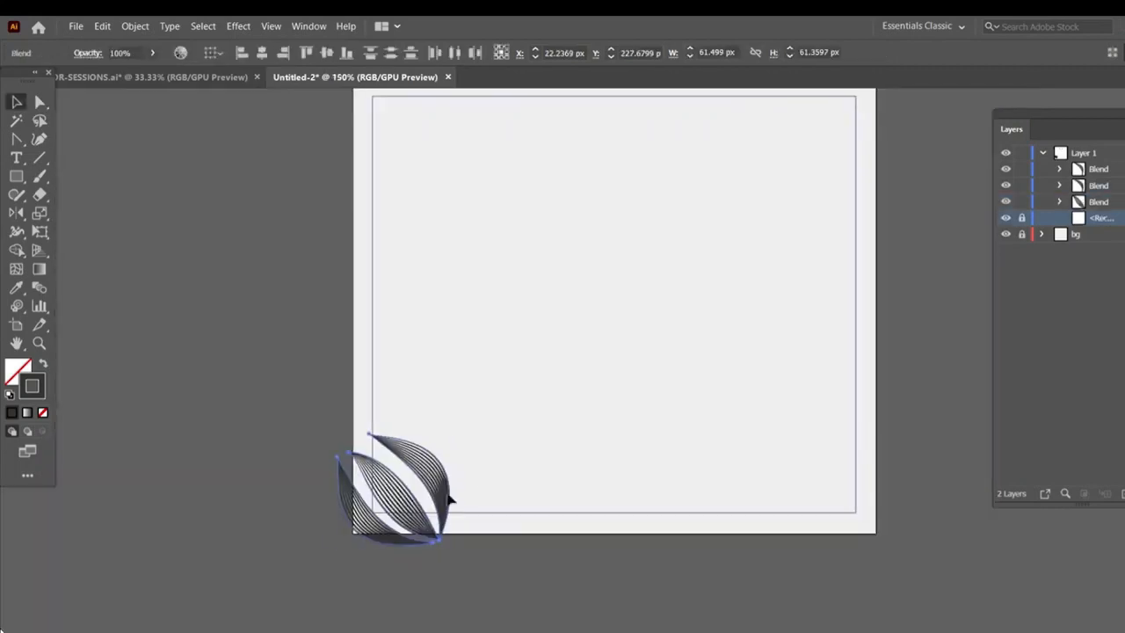
left_click(426, 483)
left_click_drag(427, 486, 437, 479)
left_click(464, 476)
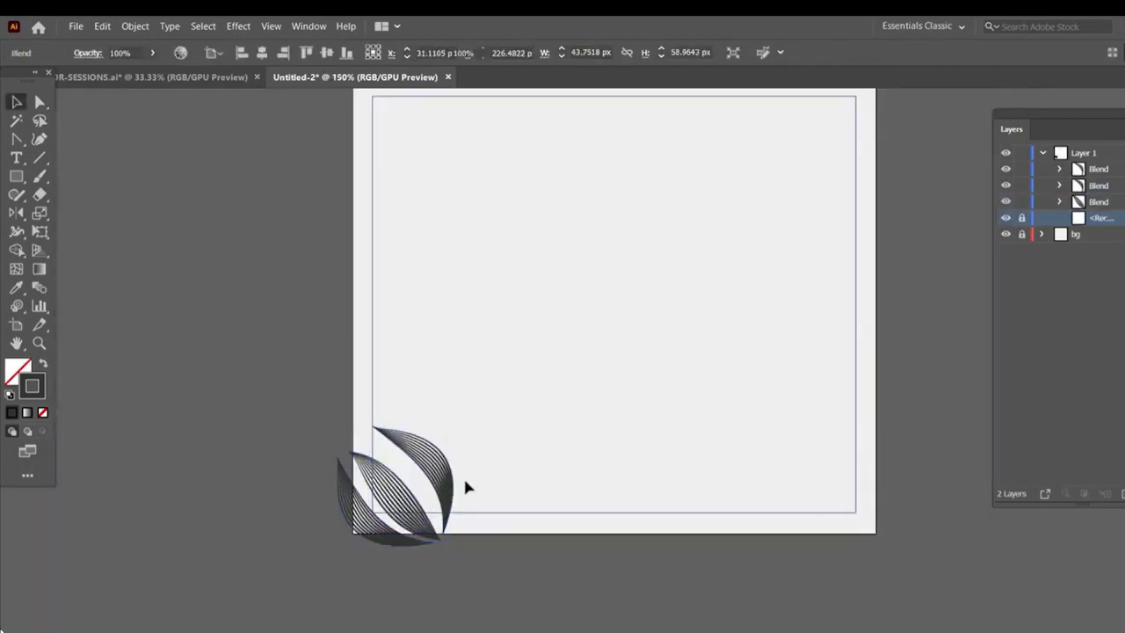
key("ctrl+z")
Select the three leaf blends, group them and position the group at the bottom-left corner
left_click_drag(275, 428, 474, 504)
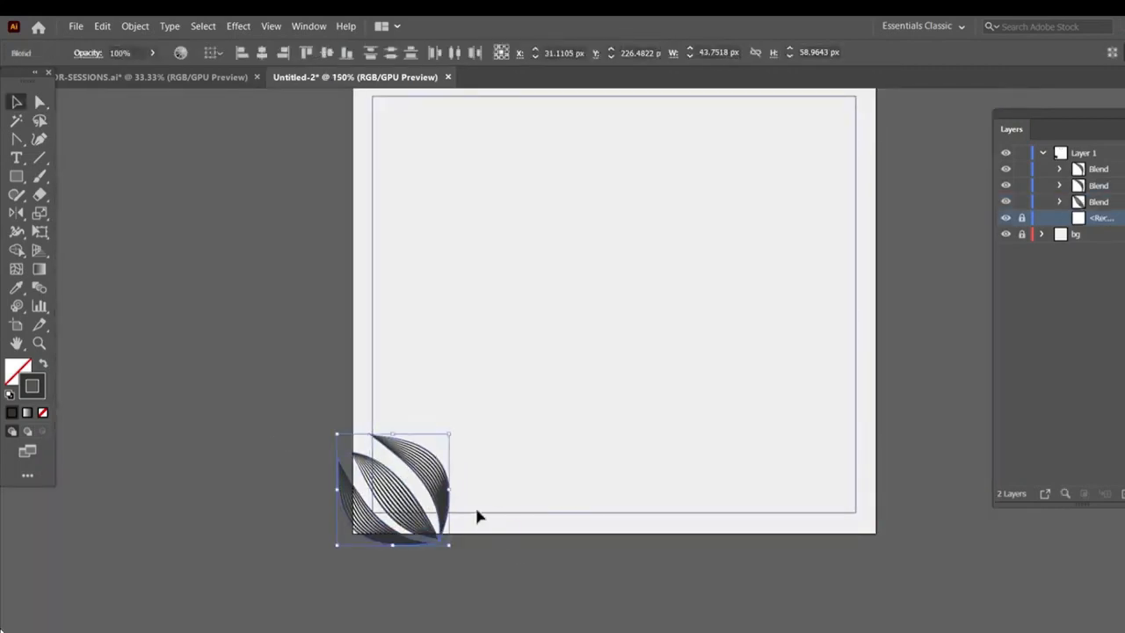
right_click(433, 463)
left_click(423, 469)
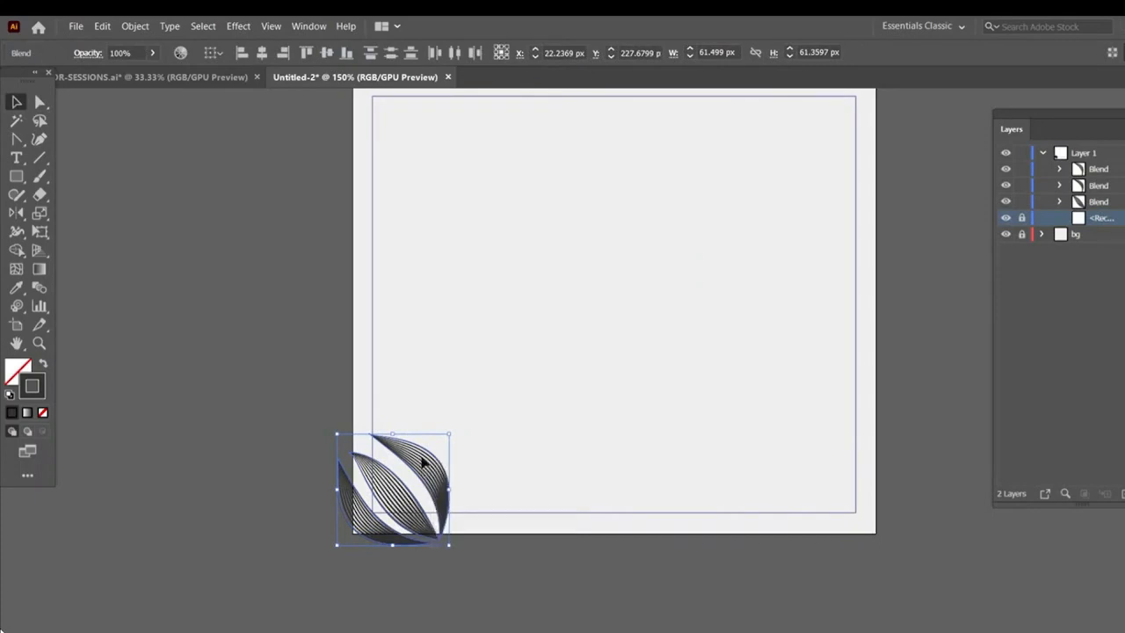
left_click_drag(424, 463, 427, 444)
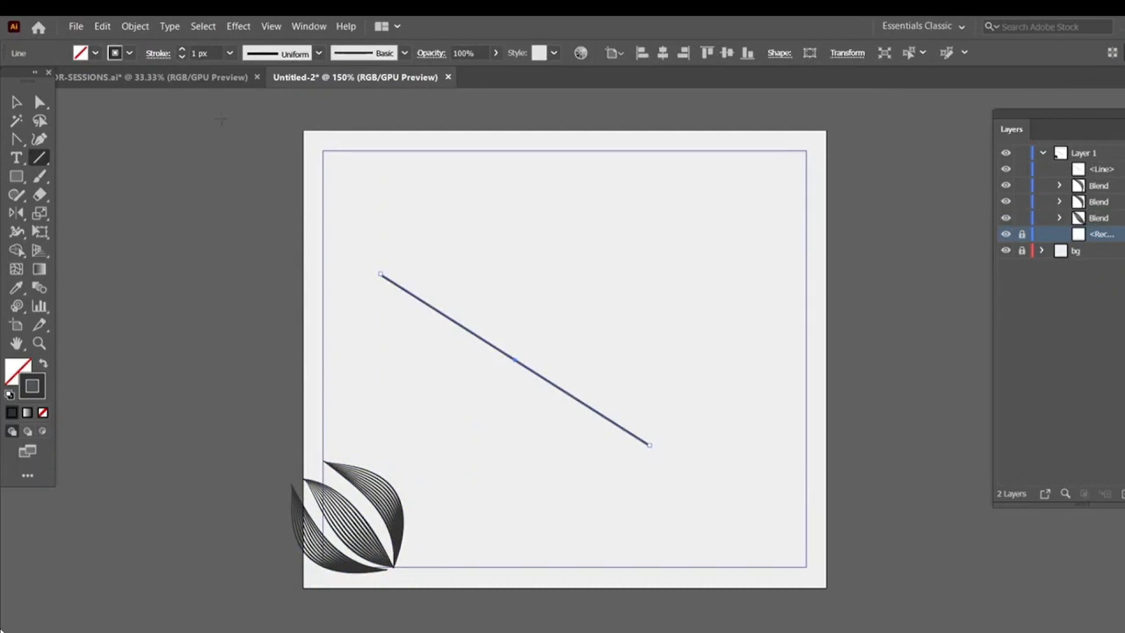
Apply a pinched width profile and a 0.5 px stroke weight to the new diagonal line
left_click(317, 52)
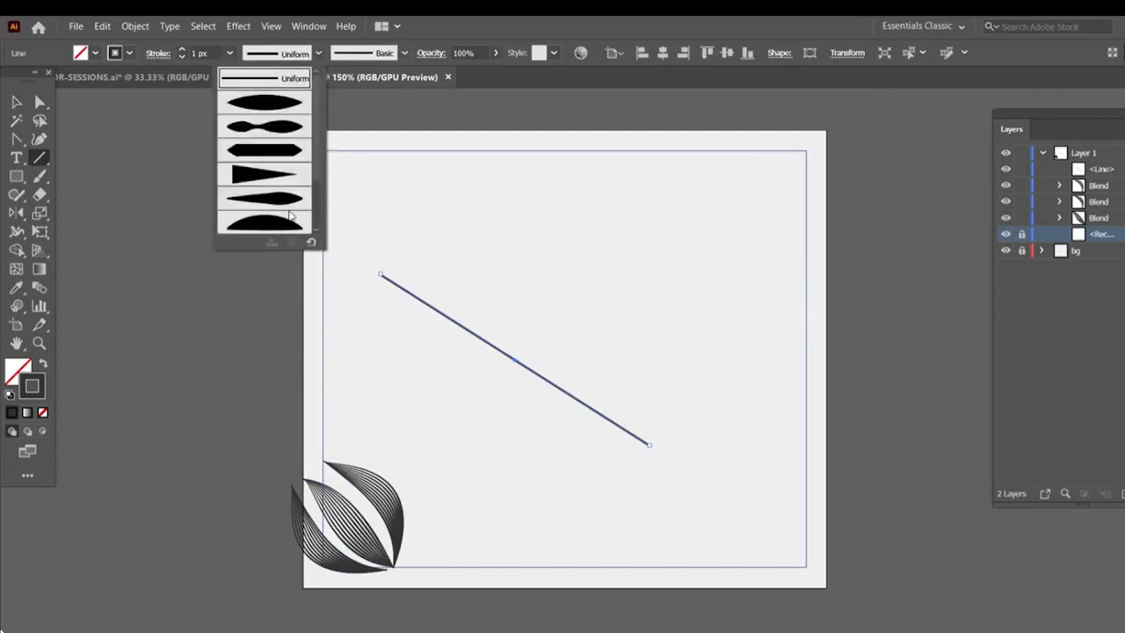
left_click(270, 130)
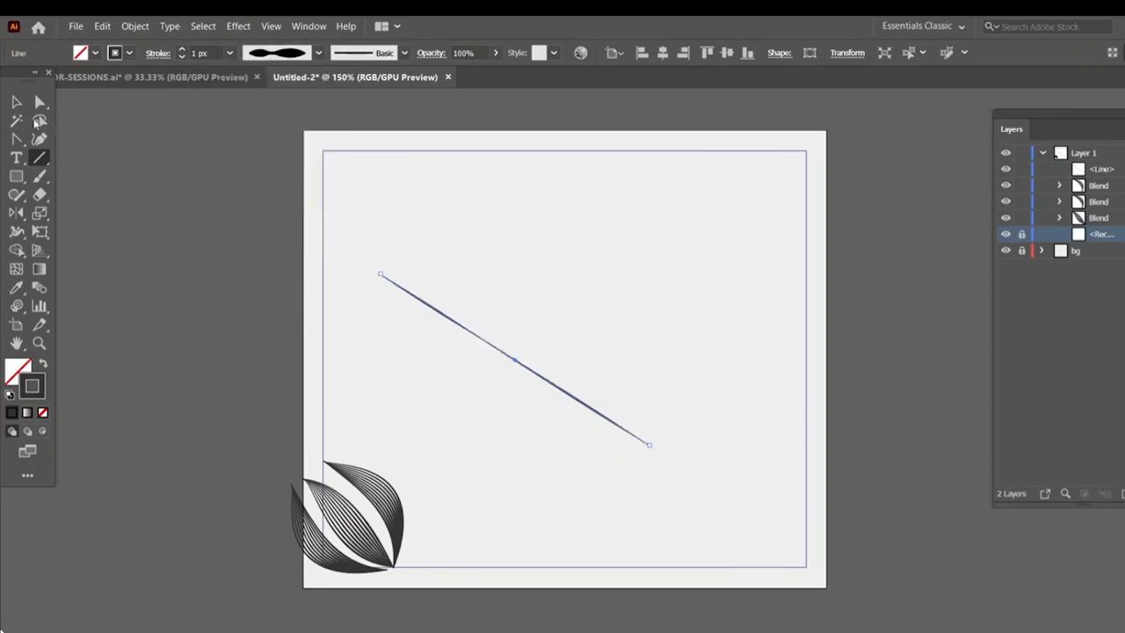
left_click(181, 57)
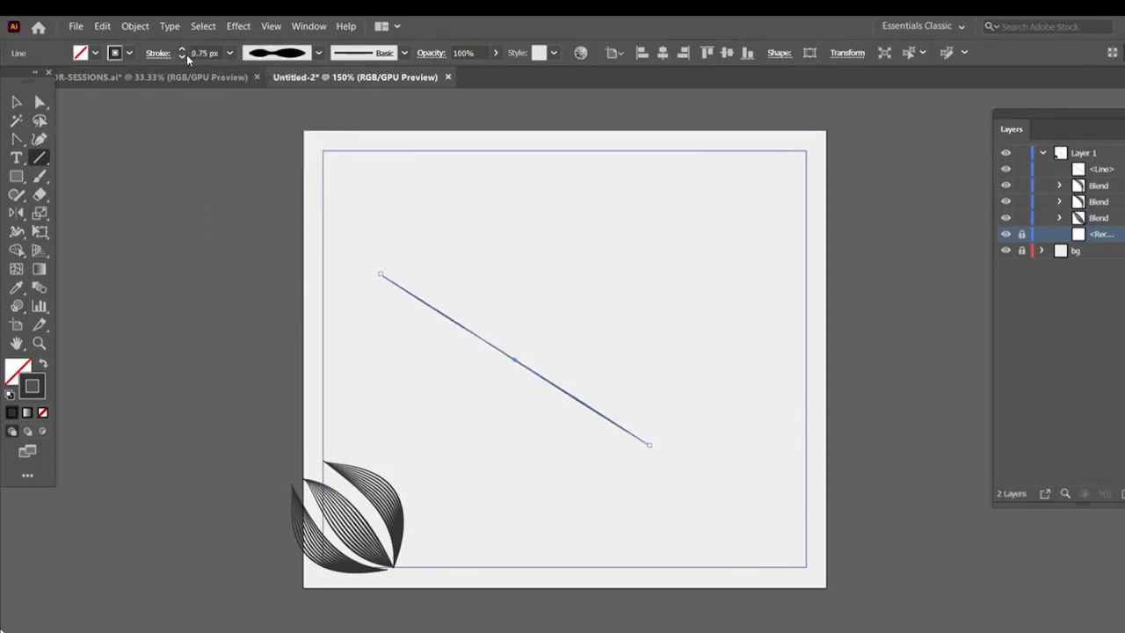
left_click(181, 56)
left_click(333, 227)
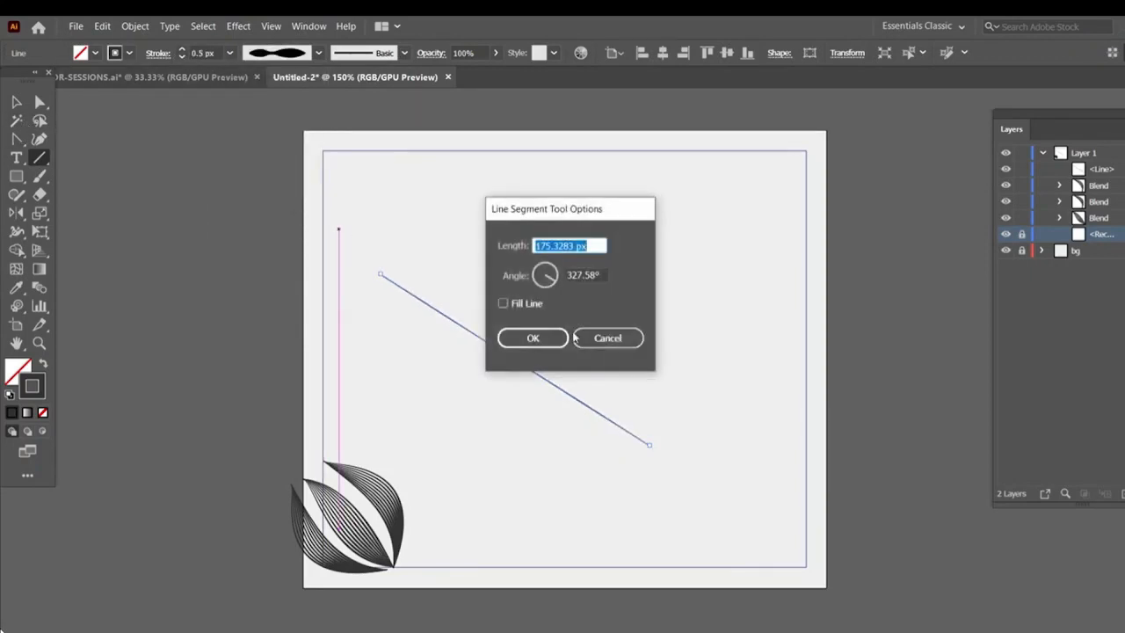
key("Escape")
Bend the diagonal line into an S-curve with the Anchor Point tool
key("shift+c")
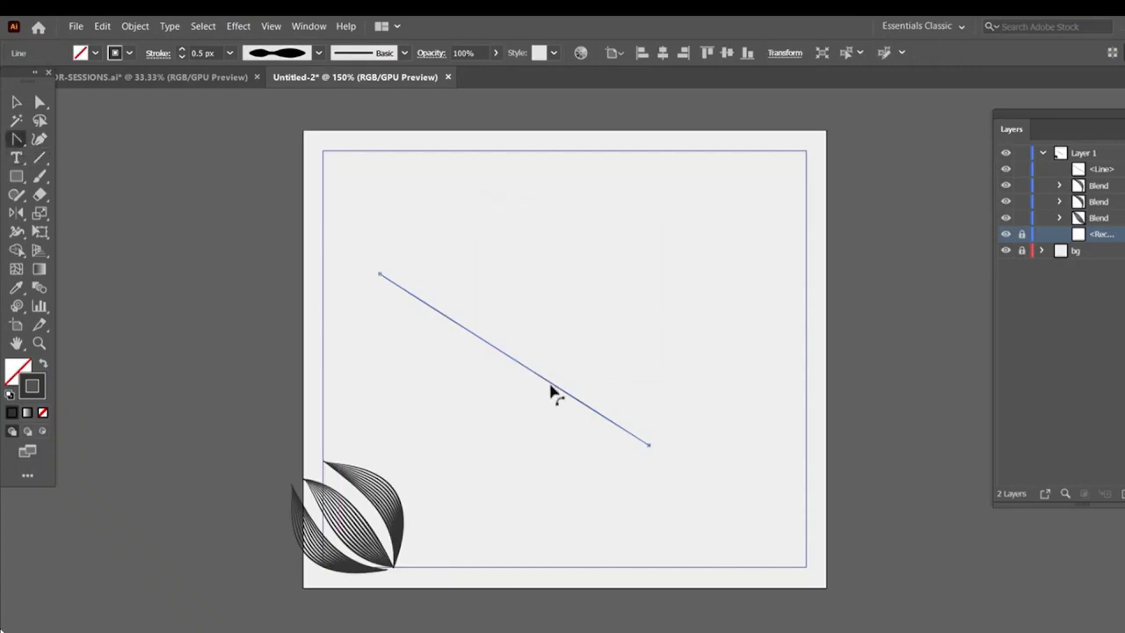
mouse_move(552, 387)
left_mouse_down()
mouse_move(545, 435)
mouse_move(546, 367)
left_mouse_up()
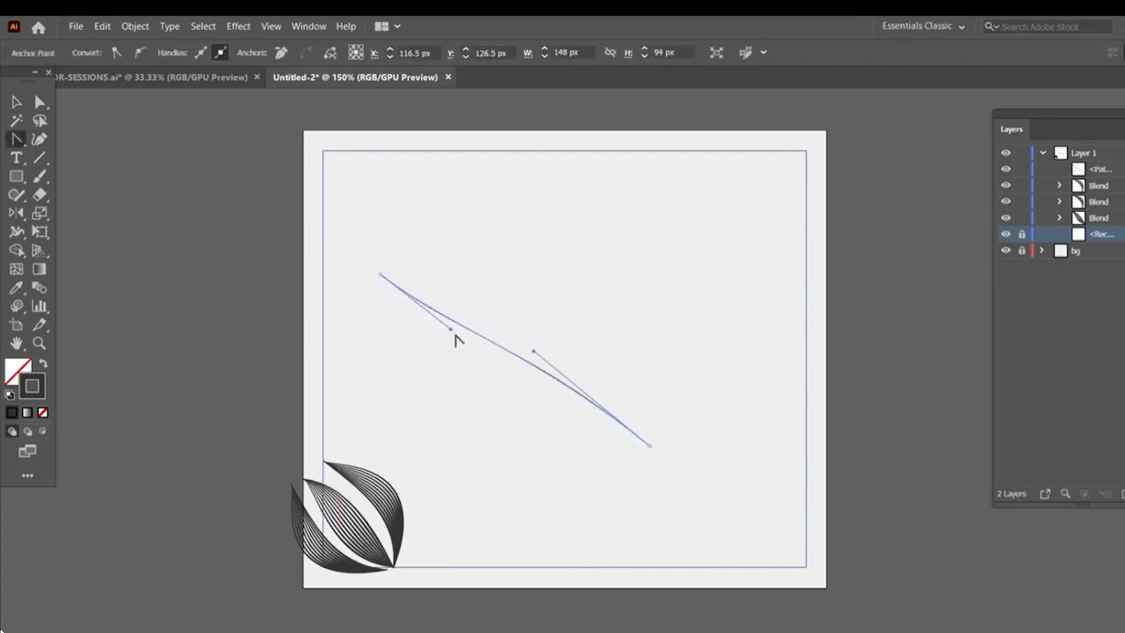
left_click_drag(450, 335, 437, 379)
Draw another diagonal line with the Line tool and apply the pinched width profile to it
key("backslash")
left_click_drag(427, 229, 670, 450)
left_click(318, 53)
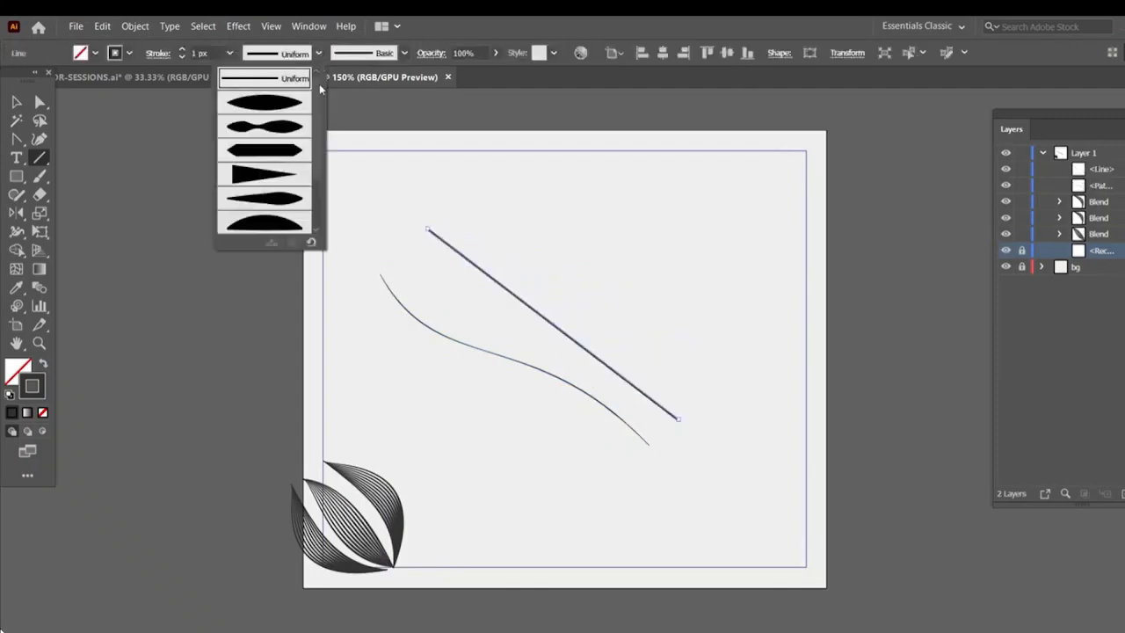
left_click(262, 113)
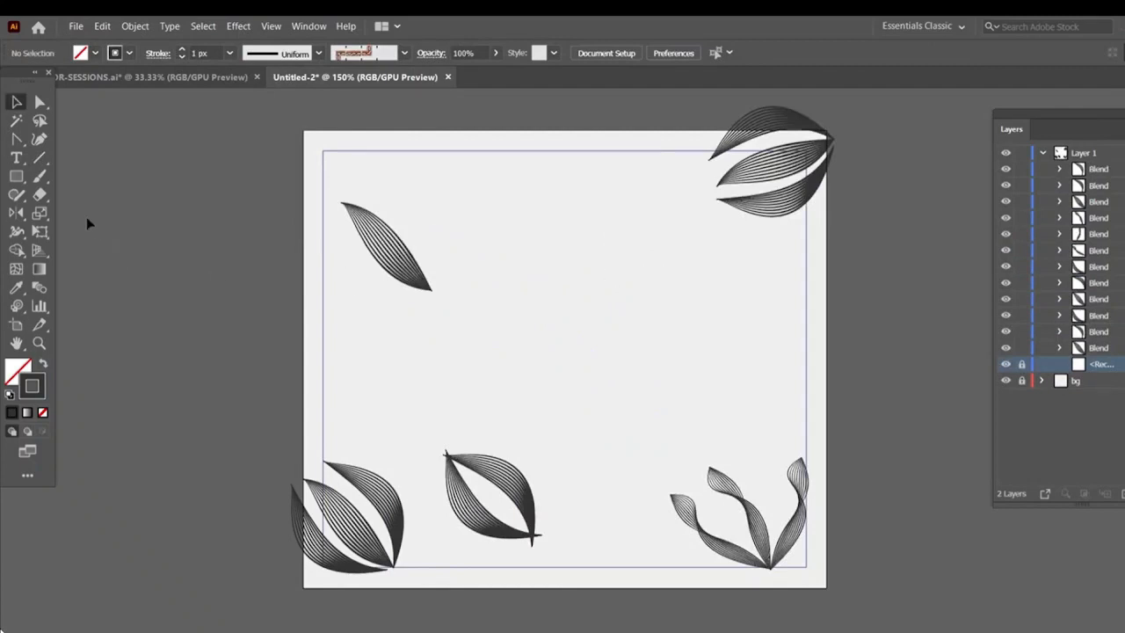
Draw a rectangle in the middle of the artboard and set its stroke weight to 11 px
left_click(16, 175)
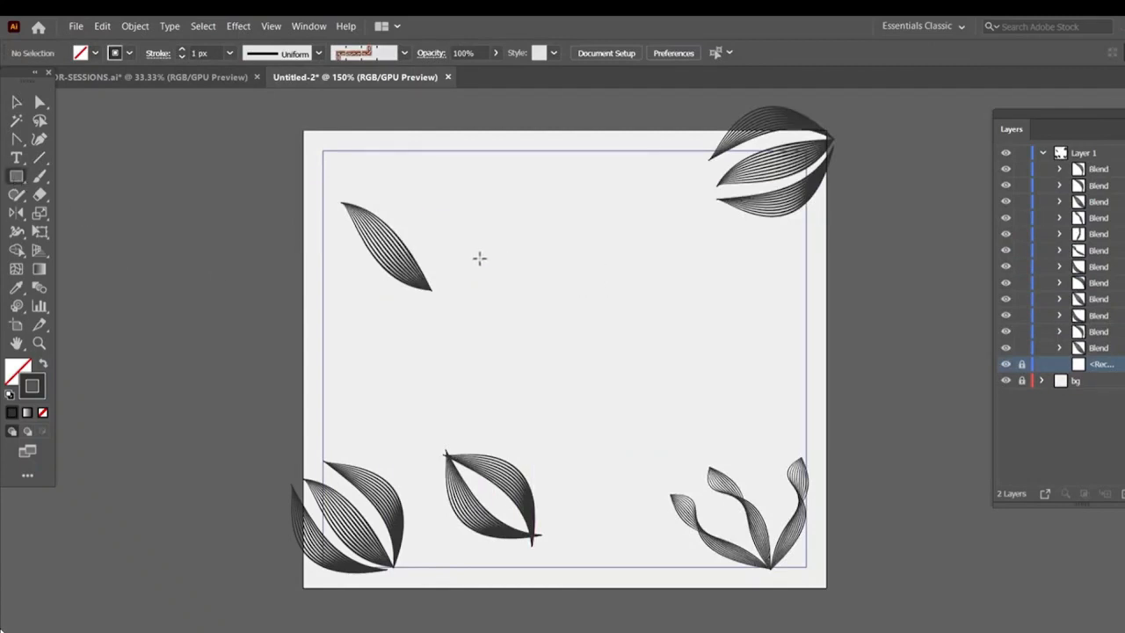
left_click_drag(479, 257, 672, 373)
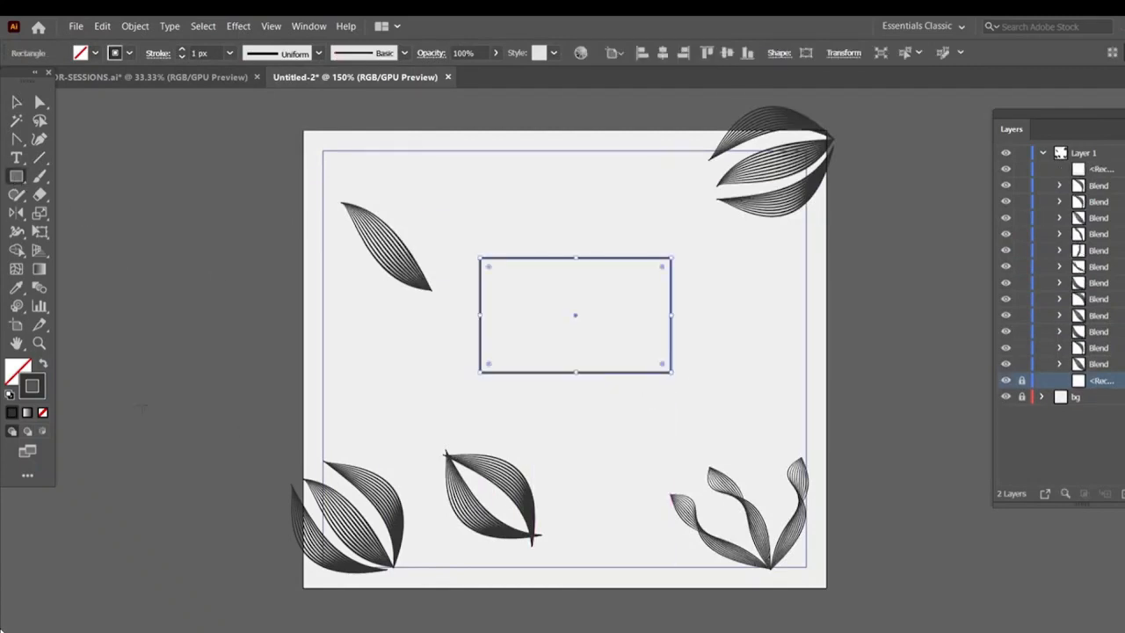
left_click(180, 50)
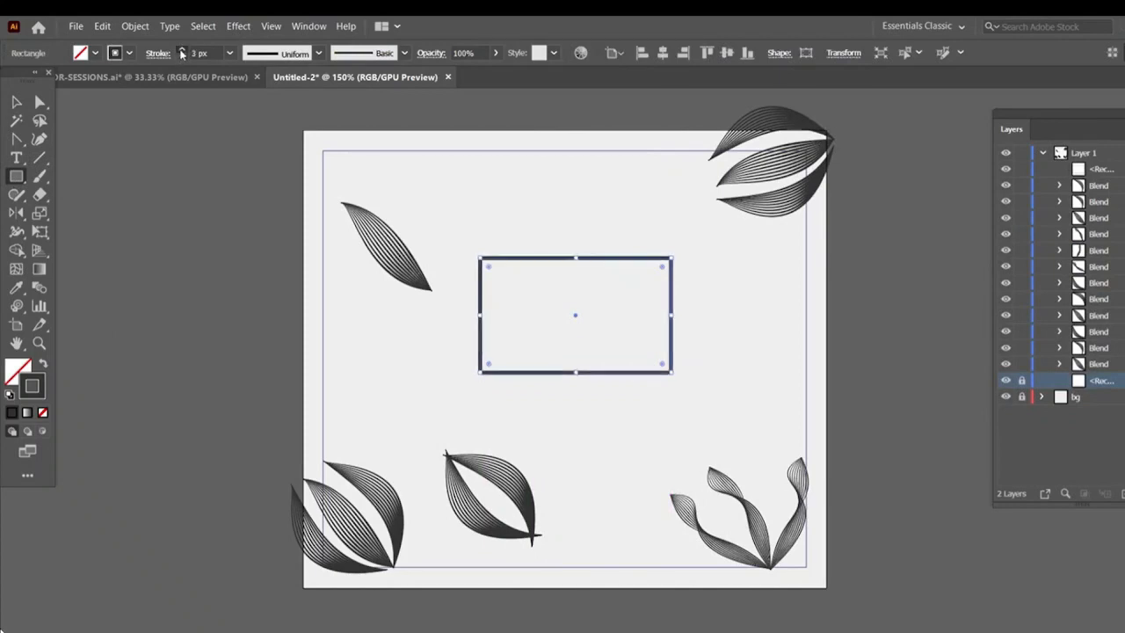
left_click(180, 50)
left_click(180, 50)
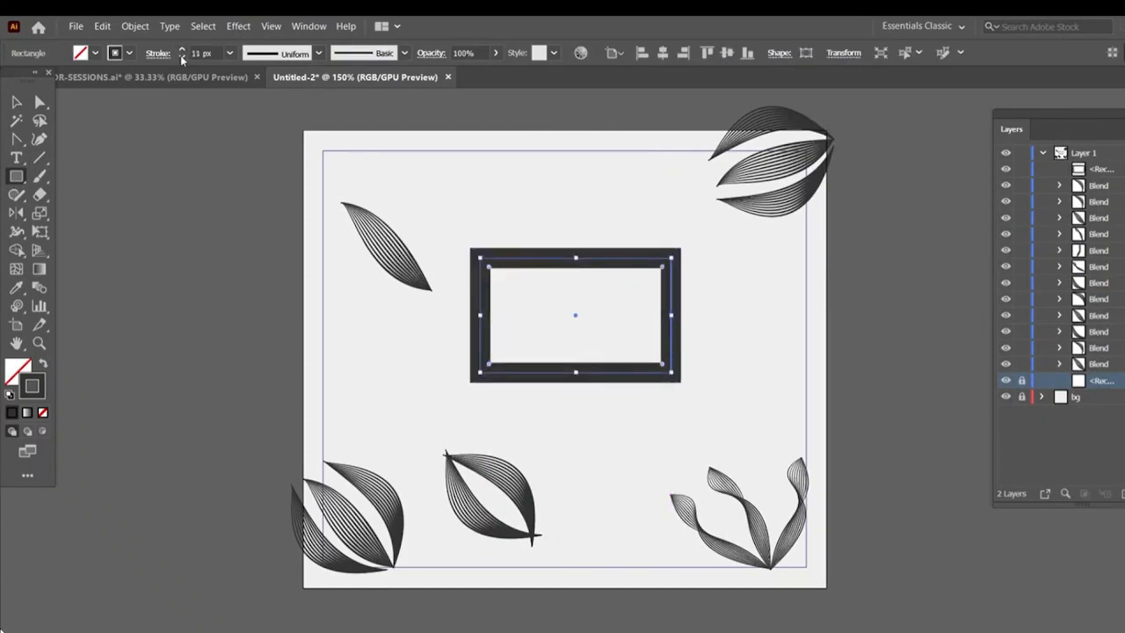
Set the rectangle's fill color to white (FFFFFF)
double_click(16, 373)
left_click_drag(645, 370, 523, 191)
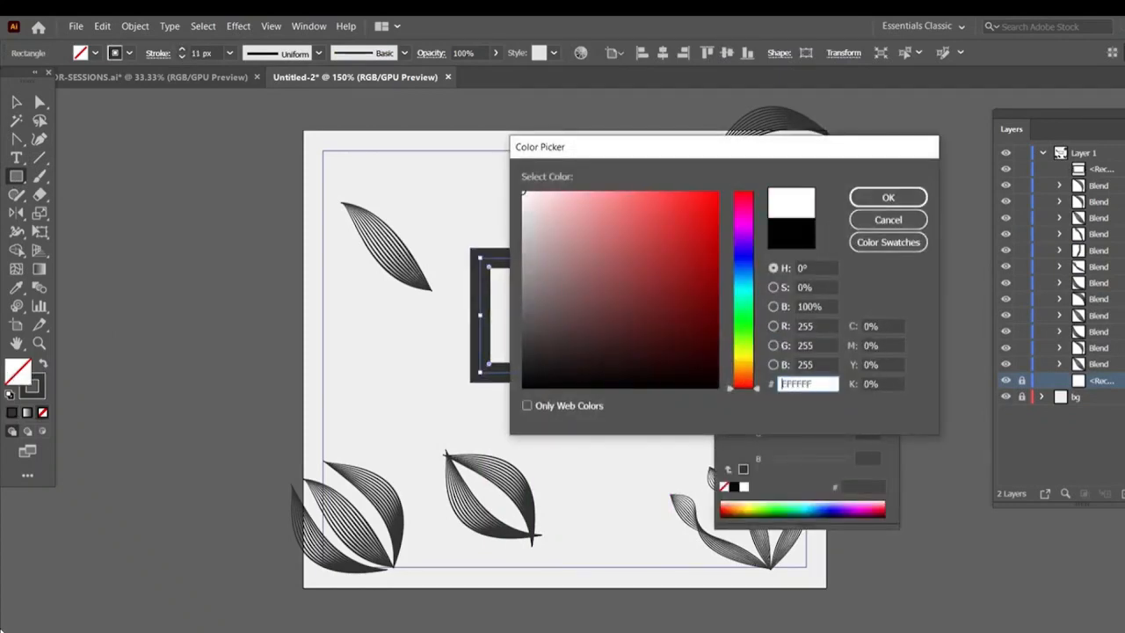
left_click(853, 198)
Open the Stroke panel and align the rectangle's stroke to the inside
left_click(308, 25)
left_click(369, 560)
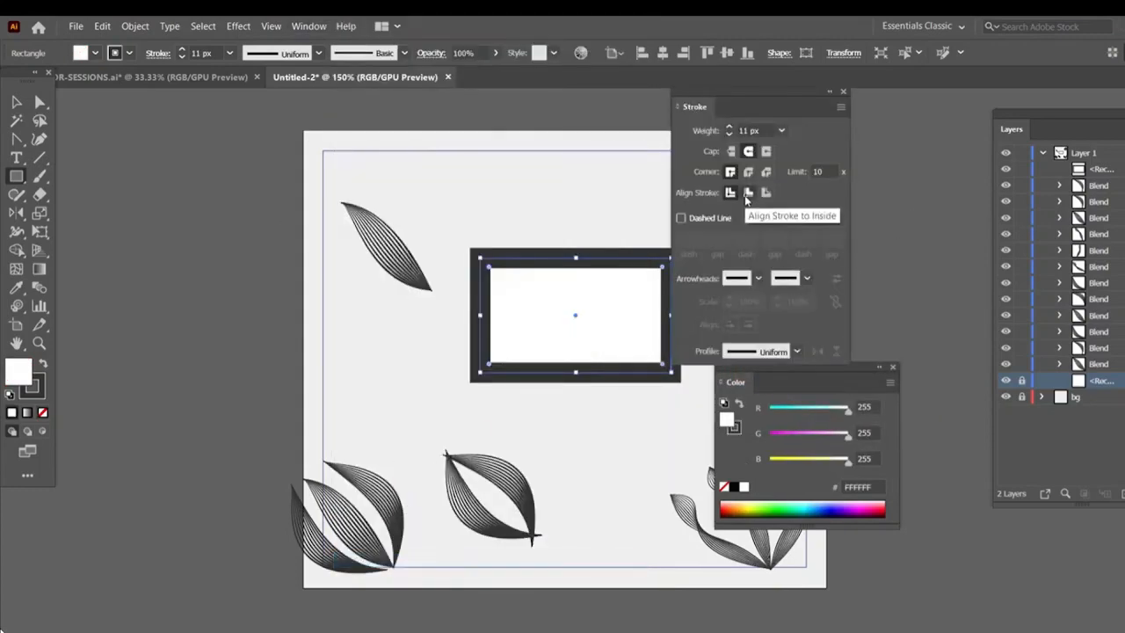
left_click(747, 196)
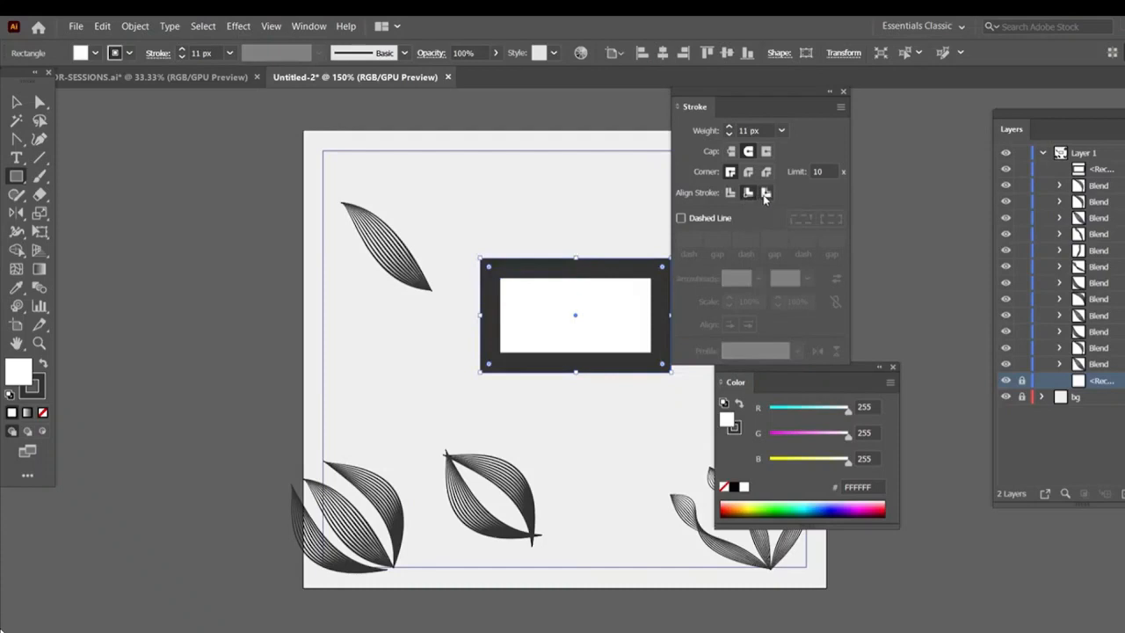
left_click(765, 195)
left_click(747, 192)
left_click_drag(715, 107, 845, 102)
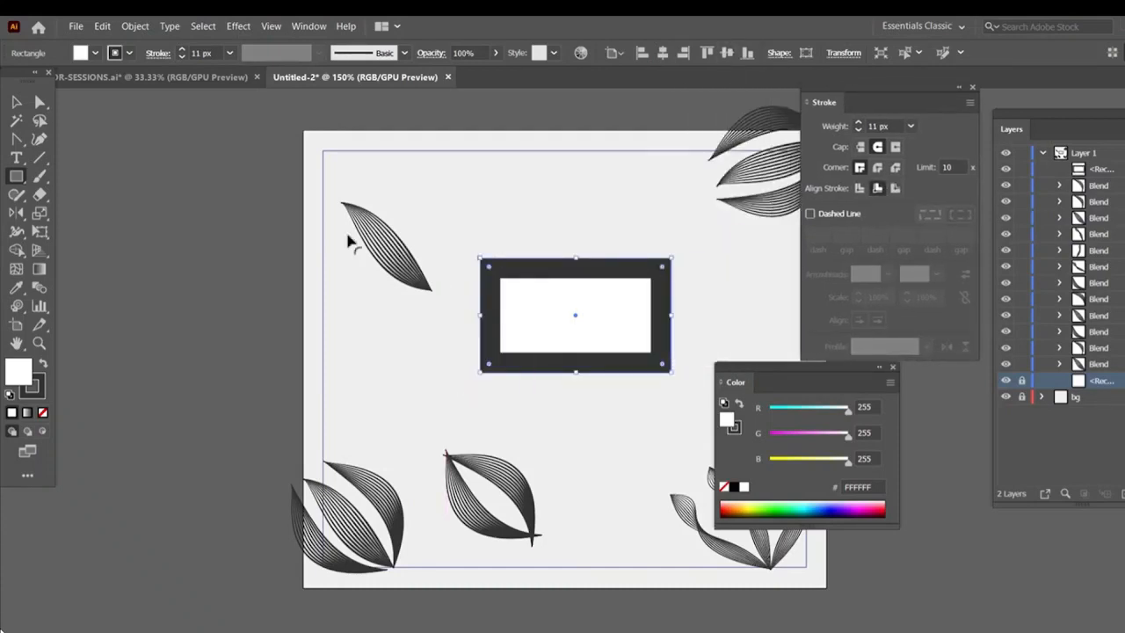
Set the frame's stroke weight to 8 px and move the rectangle slightly down
left_click(182, 56)
left_click(182, 56)
left_click(182, 56)
left_click(182, 57)
left_click(182, 56)
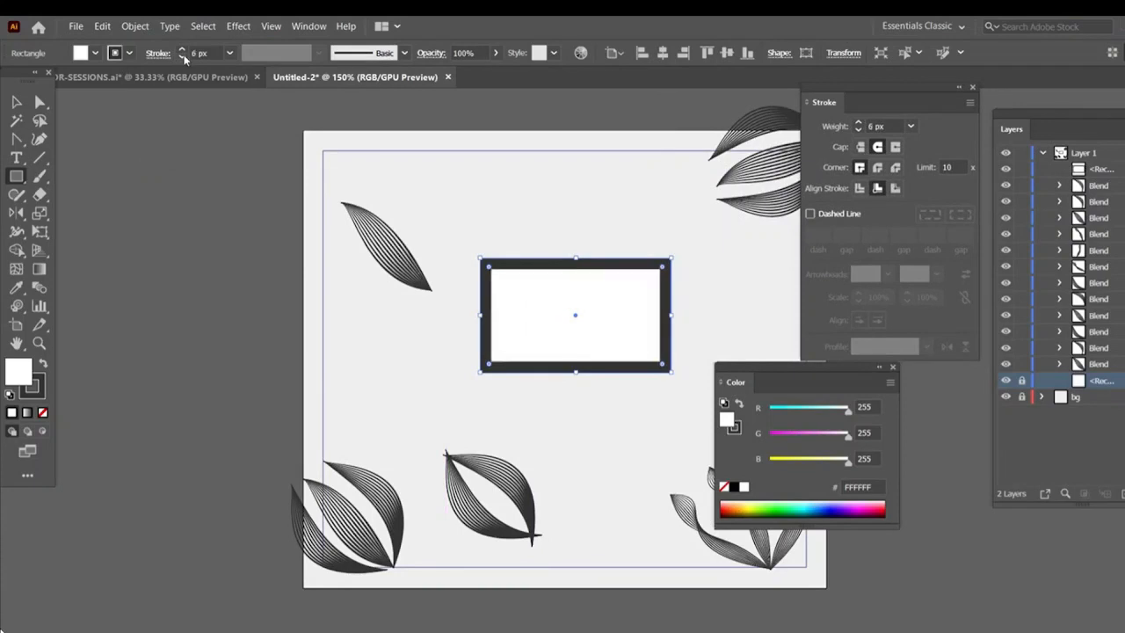
left_click(182, 49)
left_click(182, 50)
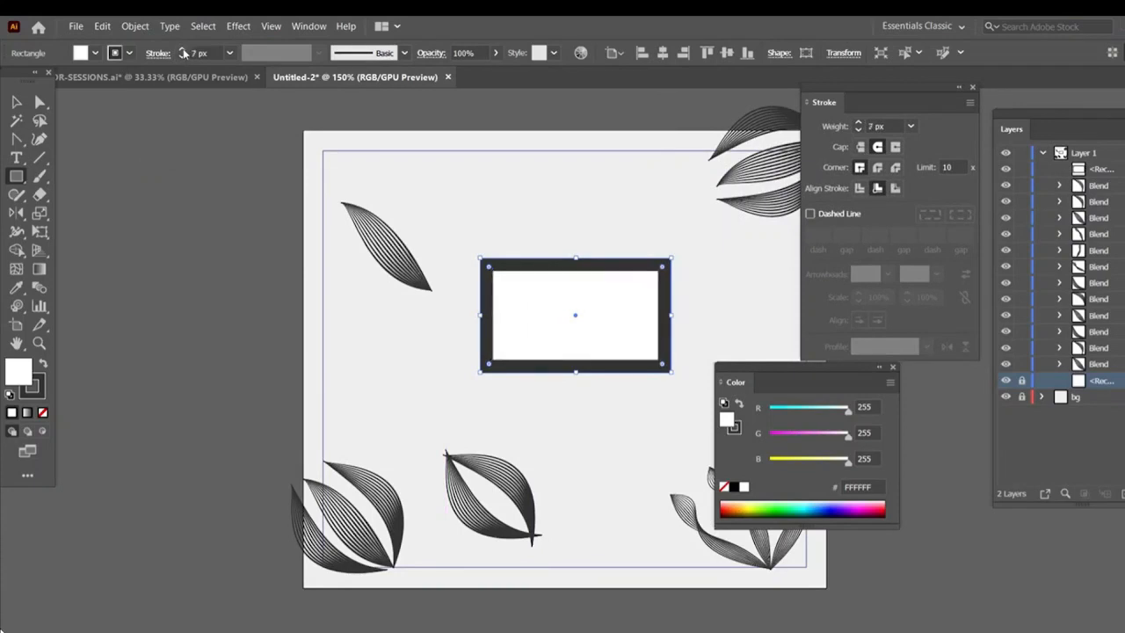
key("v")
left_click_drag(555, 263, 556, 285)
Draw a small unfilled square above the frame with a 0.75 px stroke and close the Color panel
left_click_drag(16, 176, 79, 180)
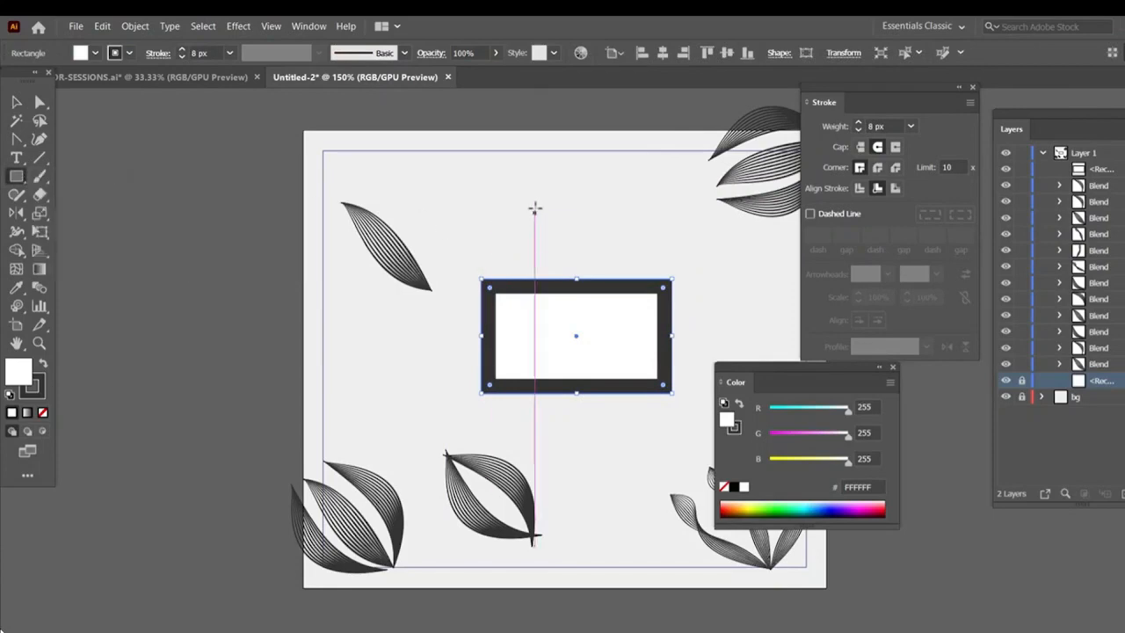
left_click_drag(535, 206, 567, 238)
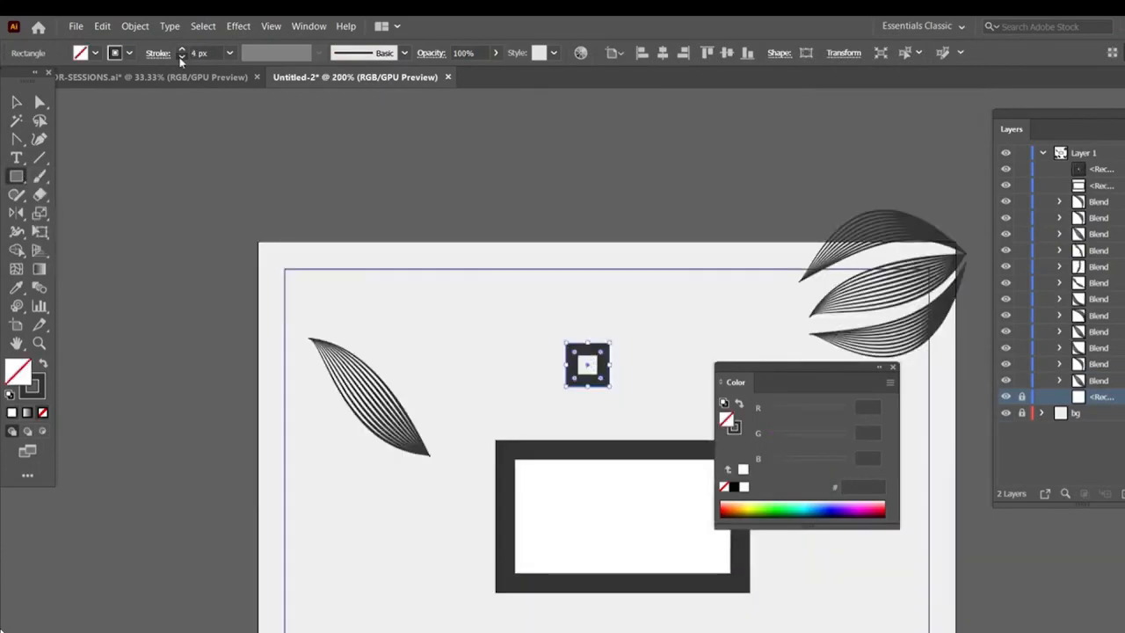
left_click(181, 57)
left_click(181, 57)
left_click(181, 58)
left_click(181, 58)
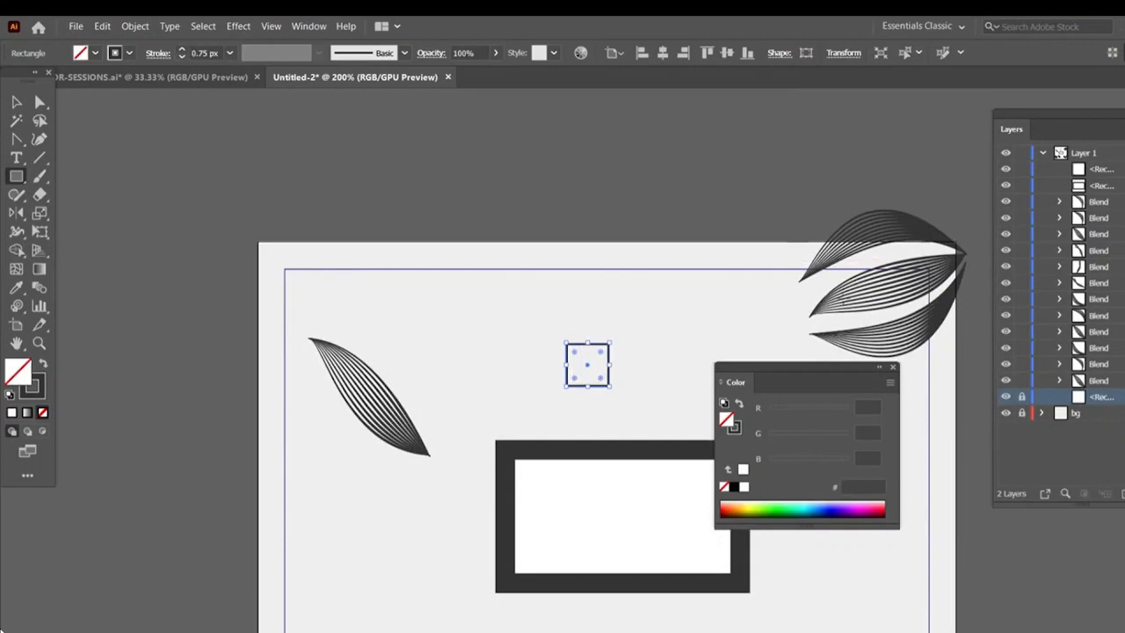
left_click(892, 369)
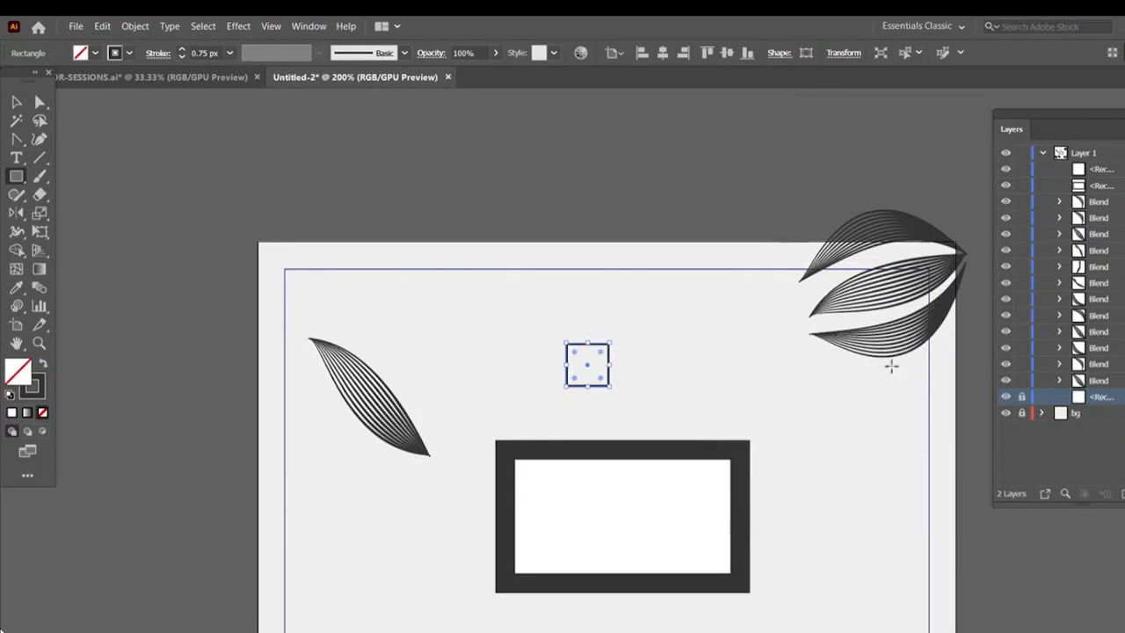
Set the small square's stroke weight to 0.25 px
key("ctrl+=")
key("ctrl+=")
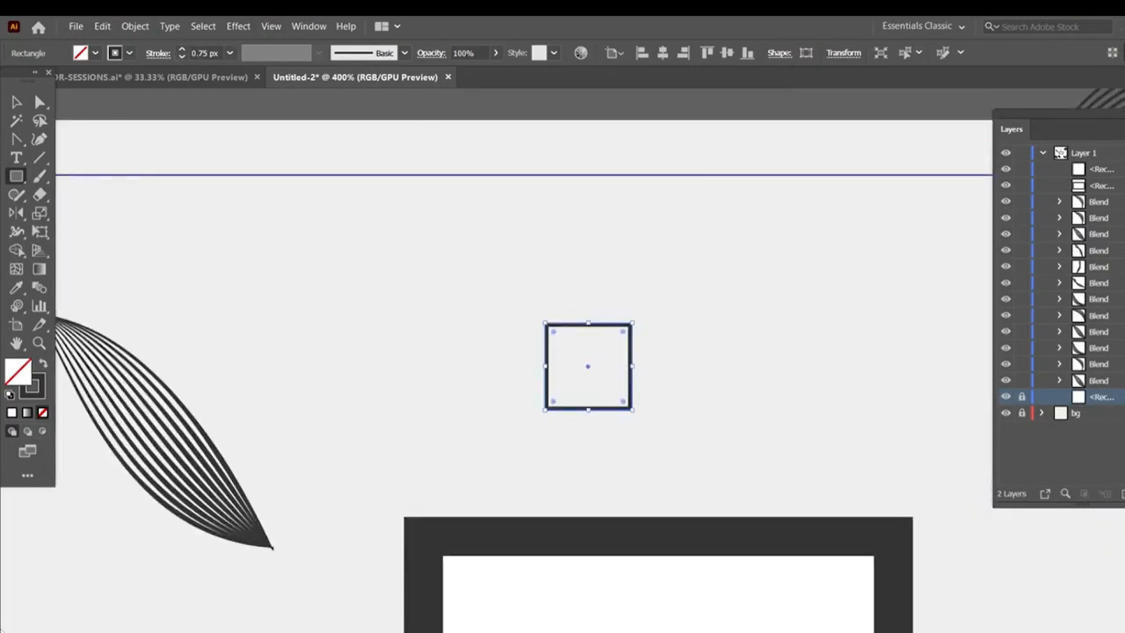
left_click(183, 57)
left_click(183, 57)
Duplicate the square diagonally offset from the original and select both squares
key("v")
mouse_move(558, 323)
left_mouse_down()
mouse_move(470, 246)
mouse_move(543, 297)
mouse_move(533, 289)
left_mouse_up()
left_click_drag(423, 225, 732, 419)
Rotate a copy of both squares with the Transform Rotate dialog
left_click(134, 25)
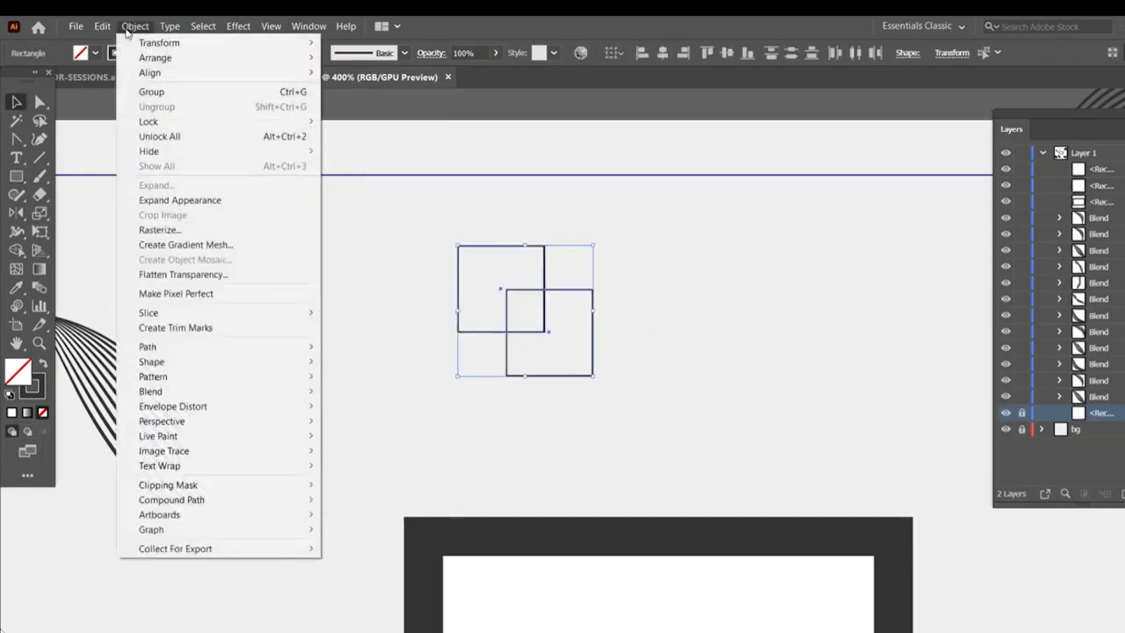
mouse_move(156, 42)
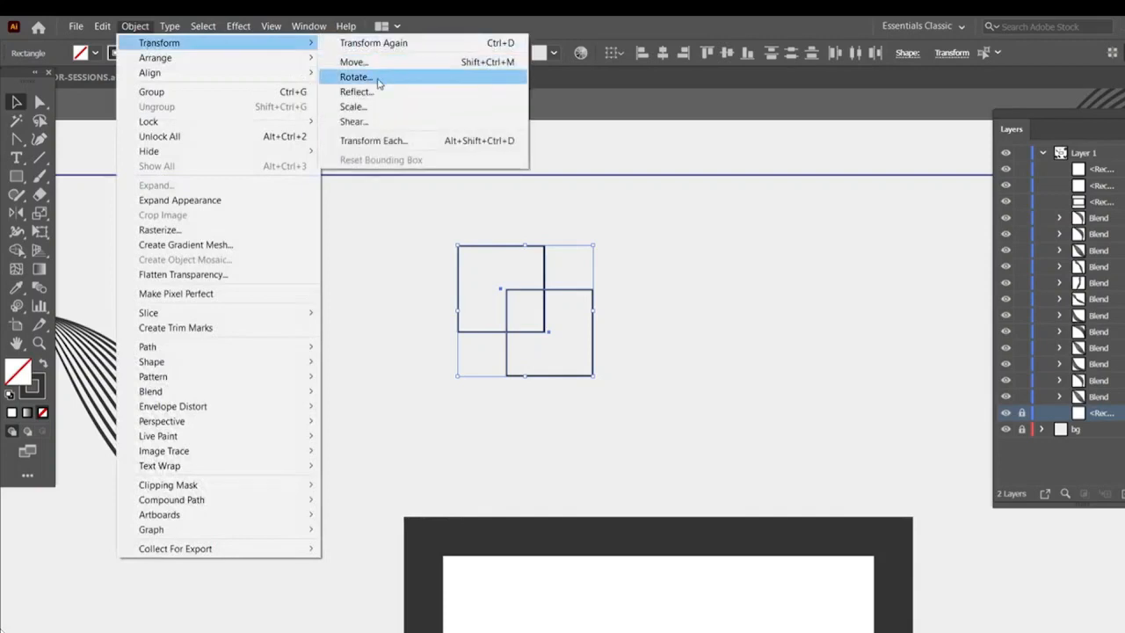
left_click(356, 77)
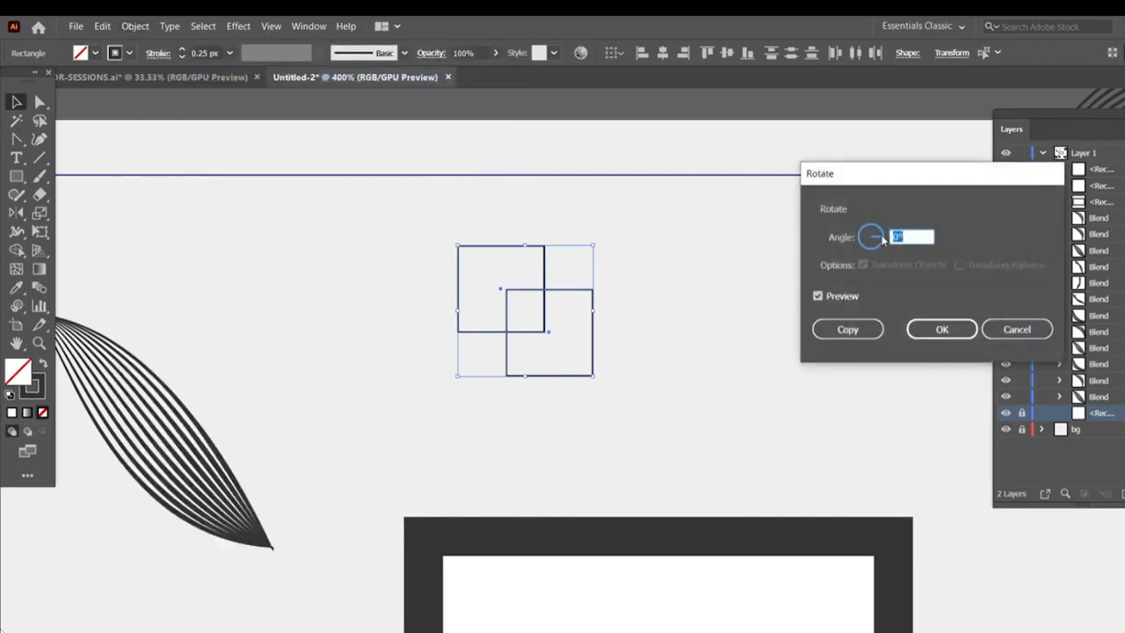
left_click(851, 332)
Repeat the rotated-copy transformation six times to build a circular rosette
key("ctrl+d")
key("ctrl+d")
key("ctrl+d")
key("ctrl+d")
key("ctrl+d")
key("ctrl+d")
key("ctrl+d")
key("ctrl+d")
key("ctrl+d")
key("ctrl+d")
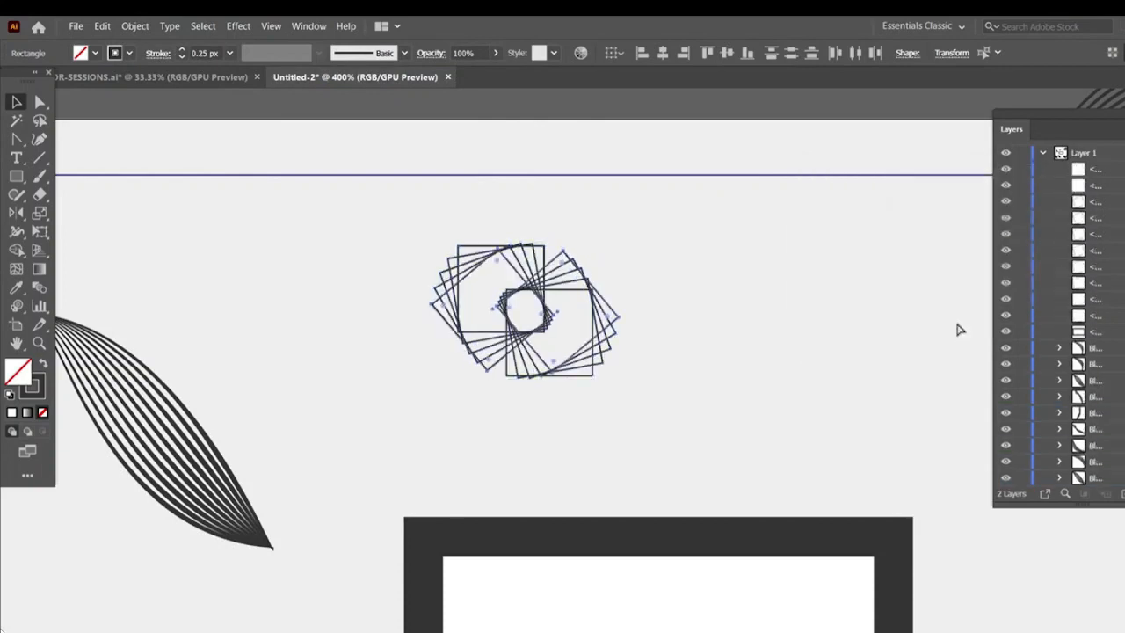
key("ctrl+d")
key("ctrl+d")
key("ctrl+d")
key("ctrl+d")
key("ctrl+d")
key("ctrl+d")
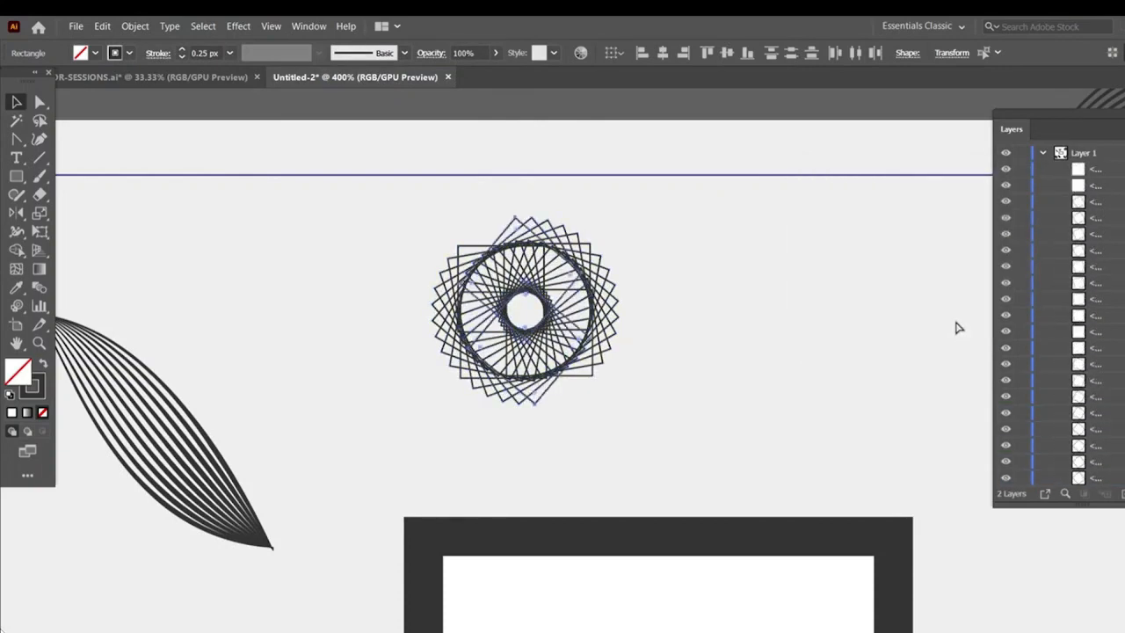
Group all the squares of the rosette
scroll(640, 397, "down", 2)
right_click(619, 380)
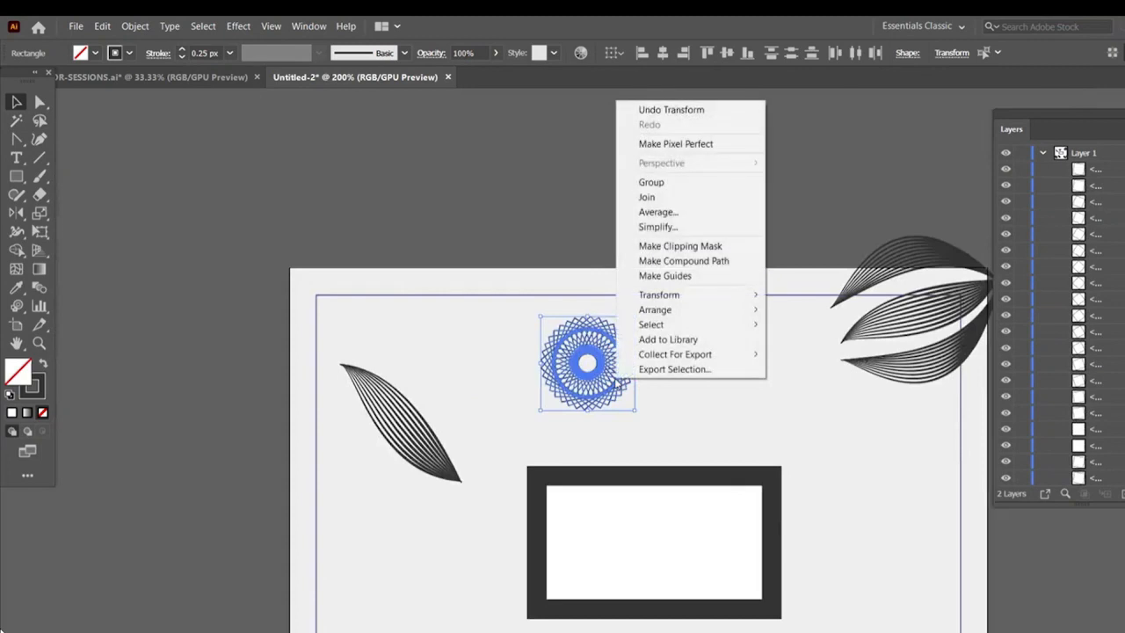
left_click(664, 183)
Scale the rosette group down to a small emblem above the frame
left_click_drag(634, 413, 650, 392)
left_click_drag(648, 391, 498, 368)
left_click_drag(499, 369, 519, 375)
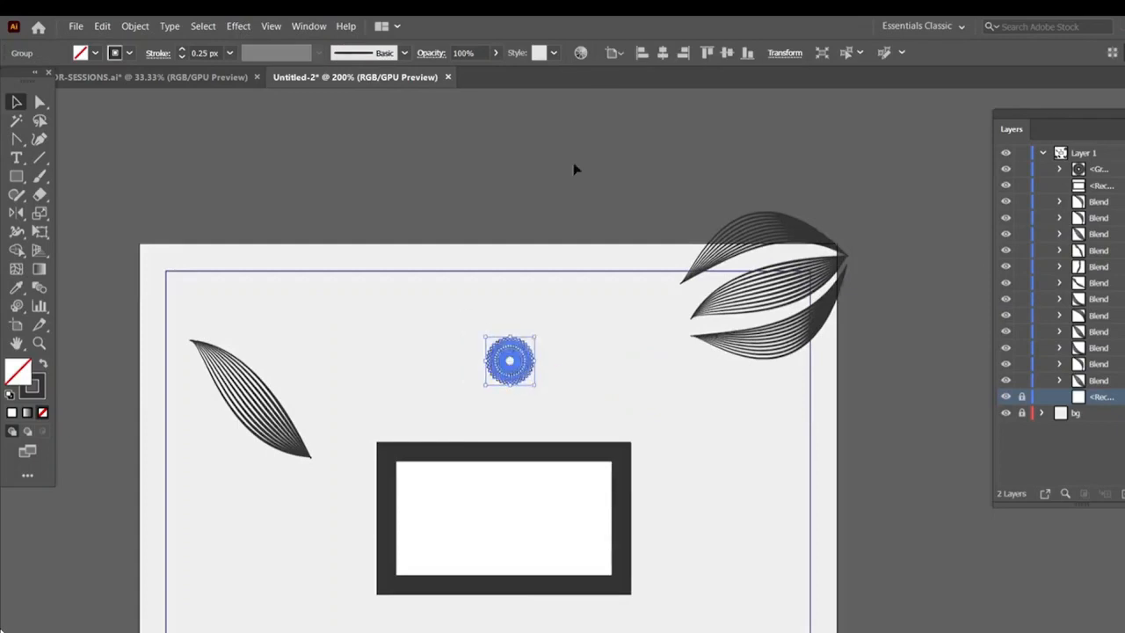
Center the rosette horizontally on the artboard
left_click(623, 56)
left_click(635, 109)
left_click(663, 57)
Center the framed rectangle horizontally on the artboard and deselect it
scroll(589, 410, "down", 2)
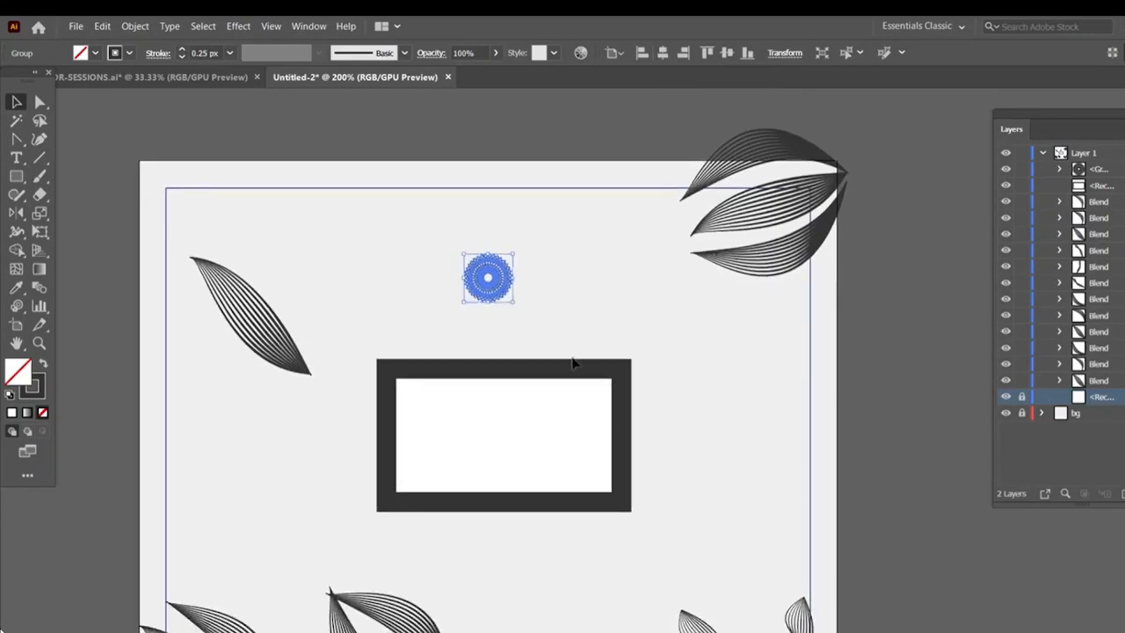
left_click(573, 363)
left_click(622, 53)
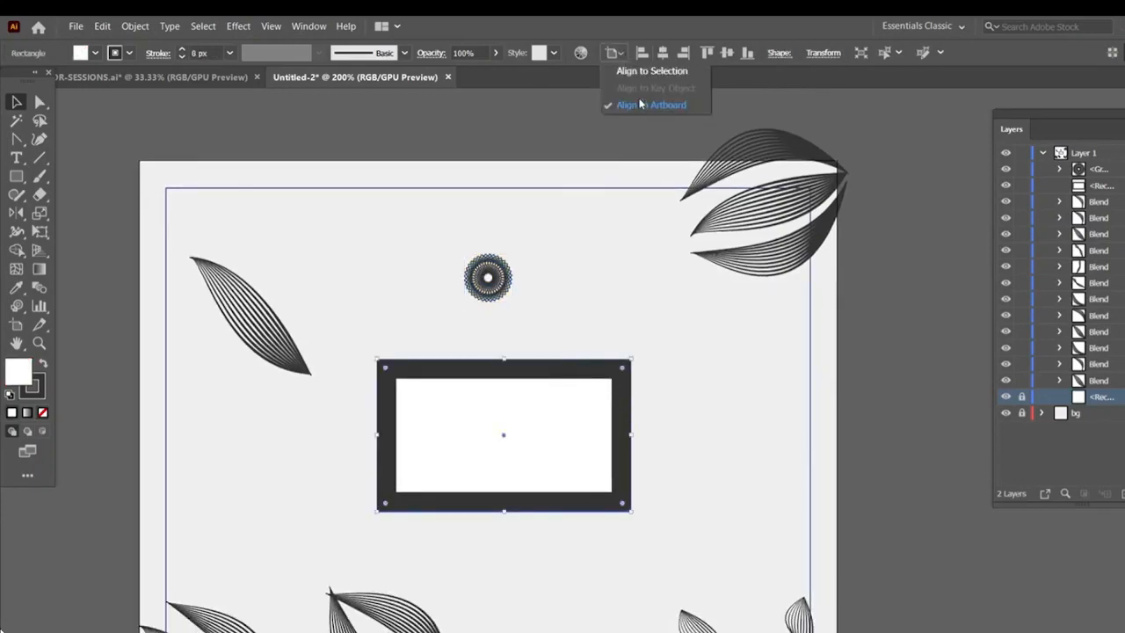
left_click(641, 103)
left_click(663, 53)
left_click(654, 416)
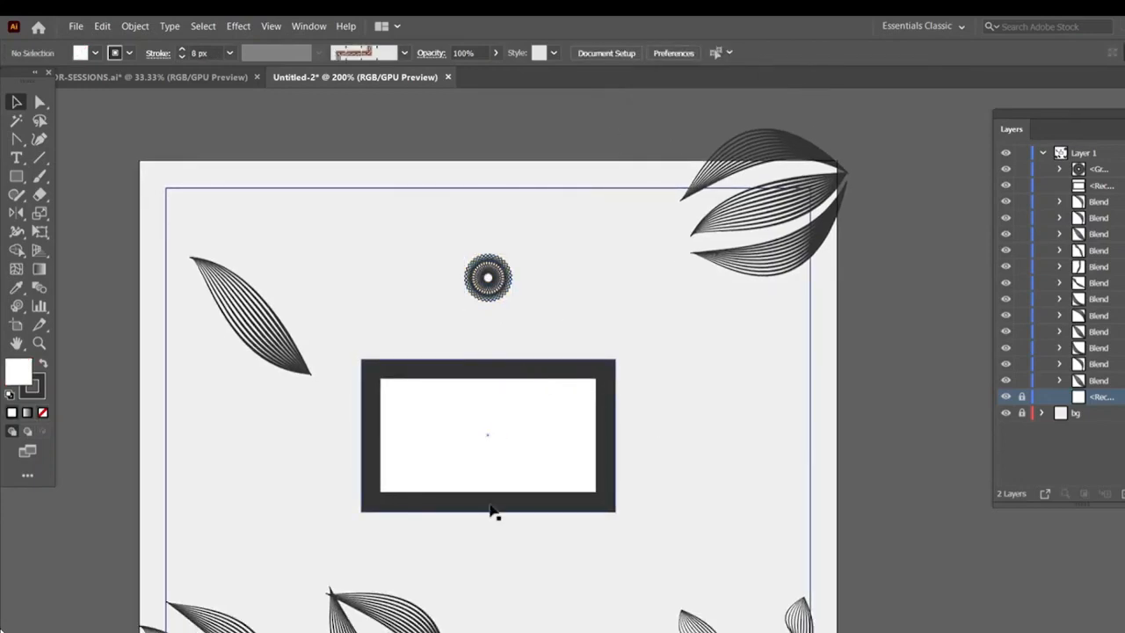
Set the "daylight" text's font to Montserrat Light at 10 px
key("ctrl+minus")
key("ctrl+minus")
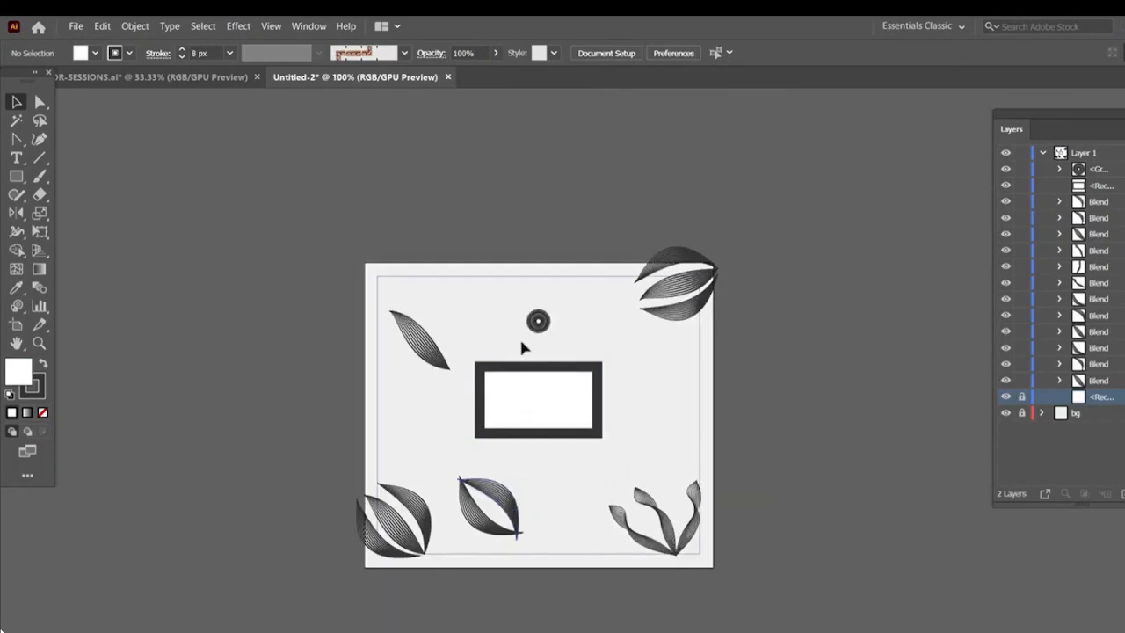
scroll(598, 350, "up", 3)
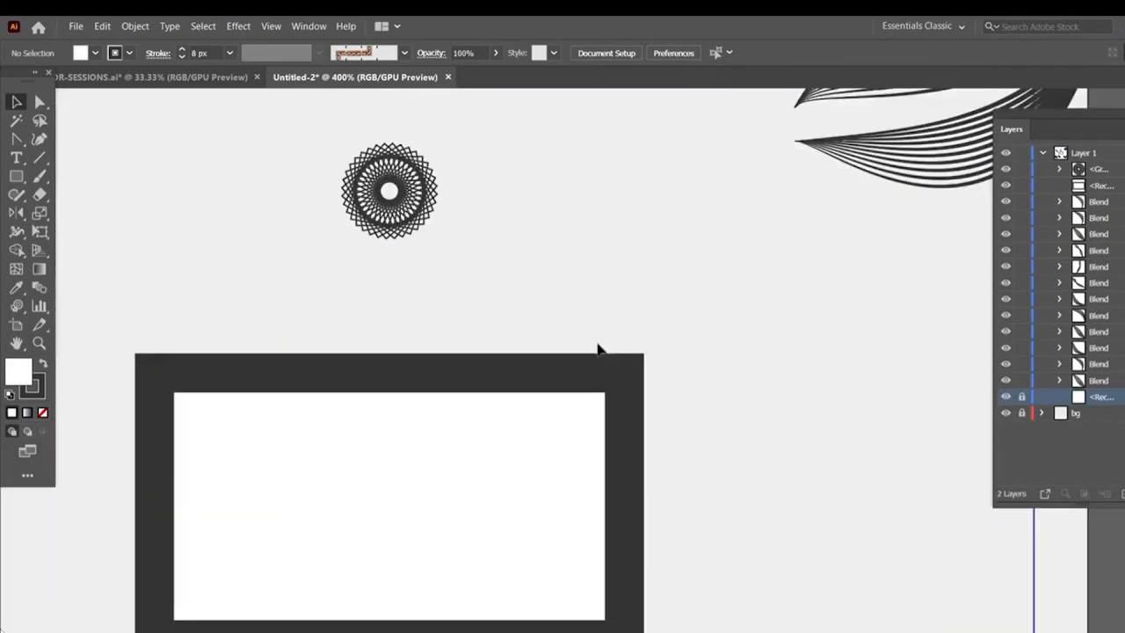
left_click(16, 157)
left_click(560, 52)
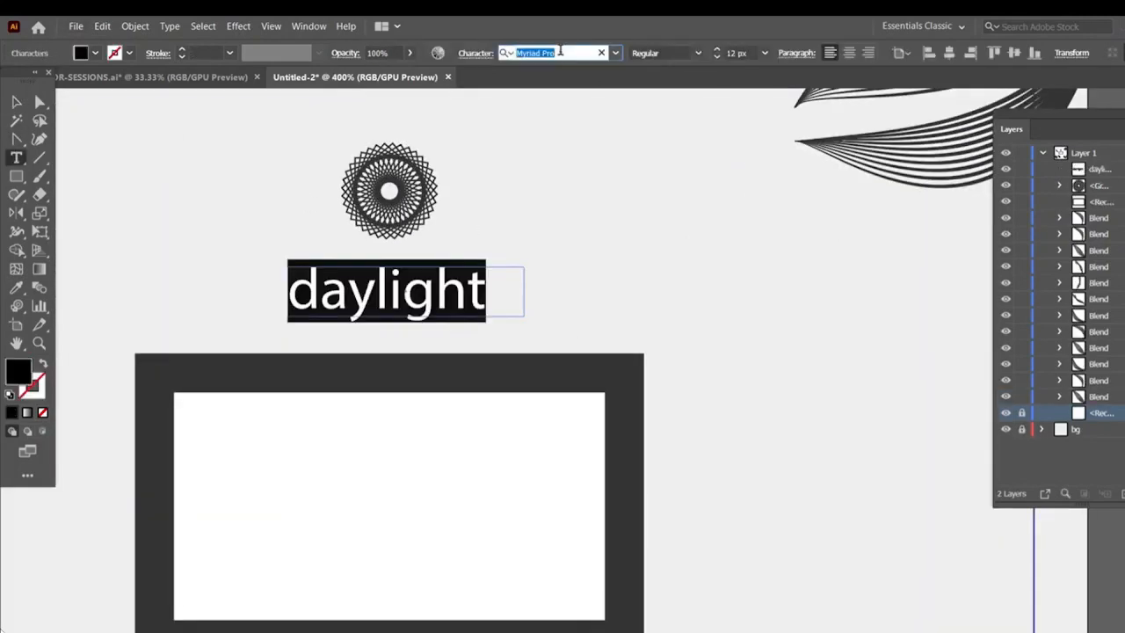
type("mon")
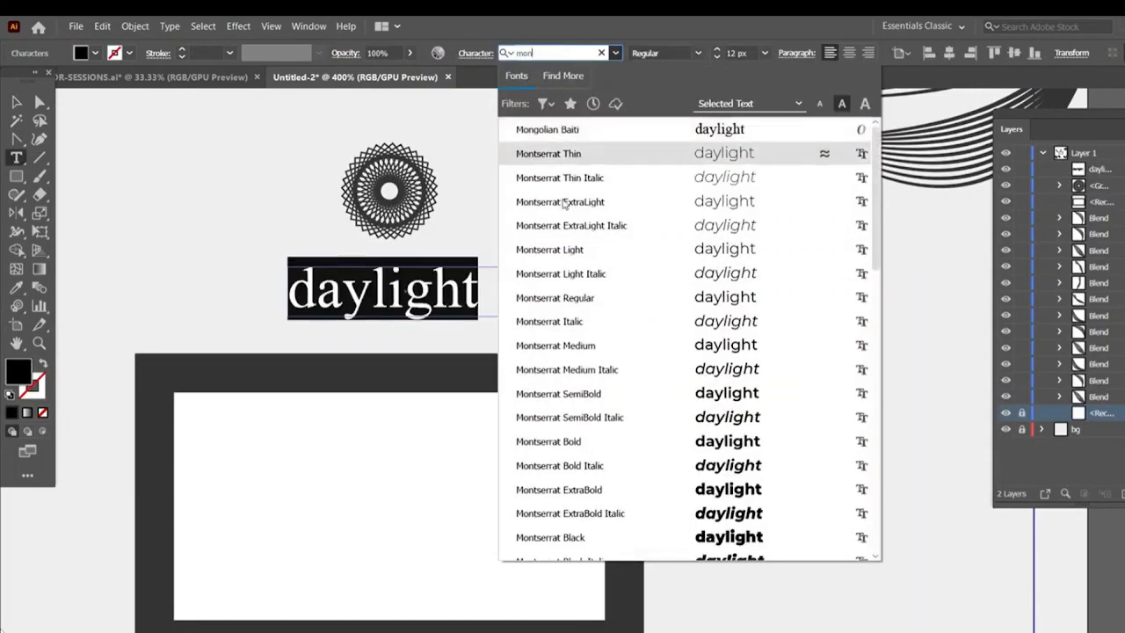
left_click(566, 250)
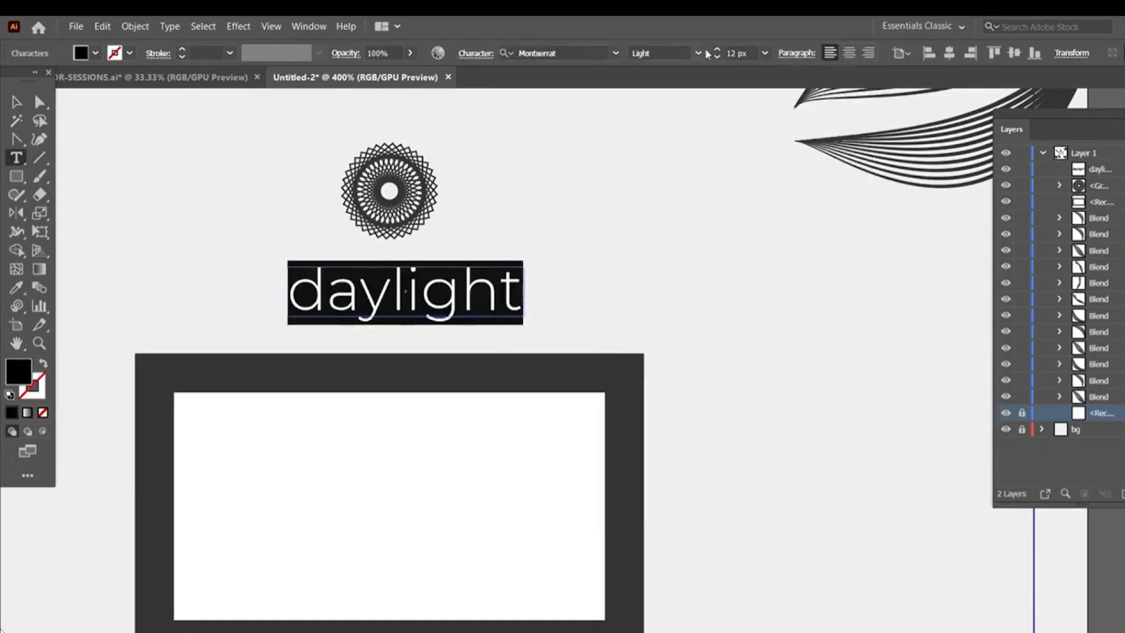
left_click(717, 50)
left_click(717, 50)
left_click(717, 58)
left_click(717, 57)
left_click(717, 57)
left_click(717, 57)
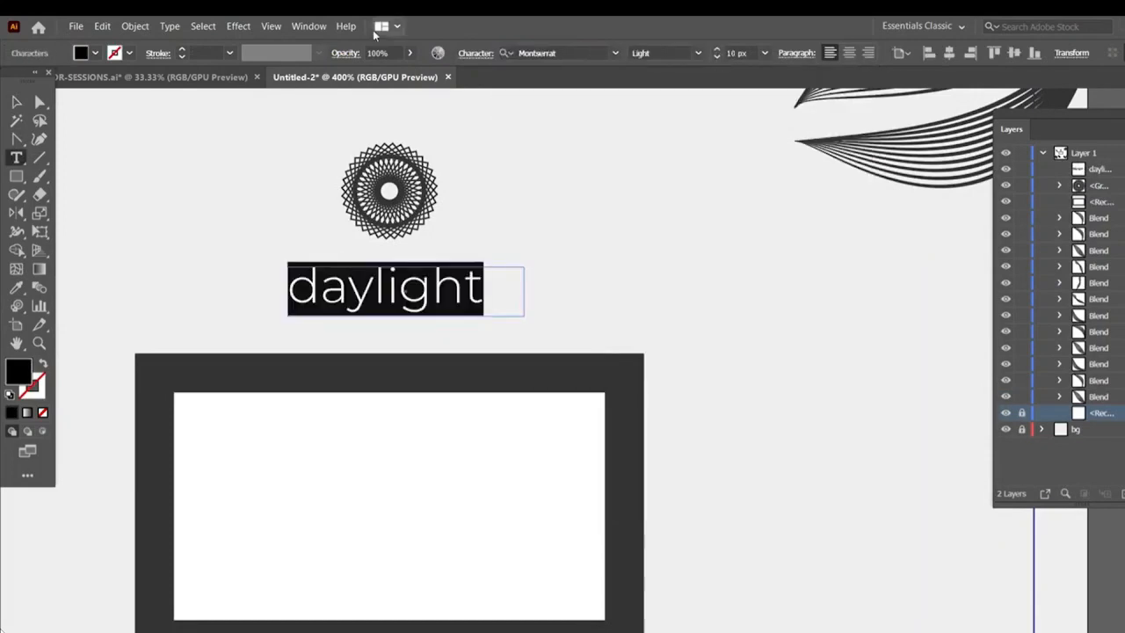
Open the Character panel and set the text's leading to 9 px and tracking to -13
left_click(309, 26)
mouse_move(386, 627)
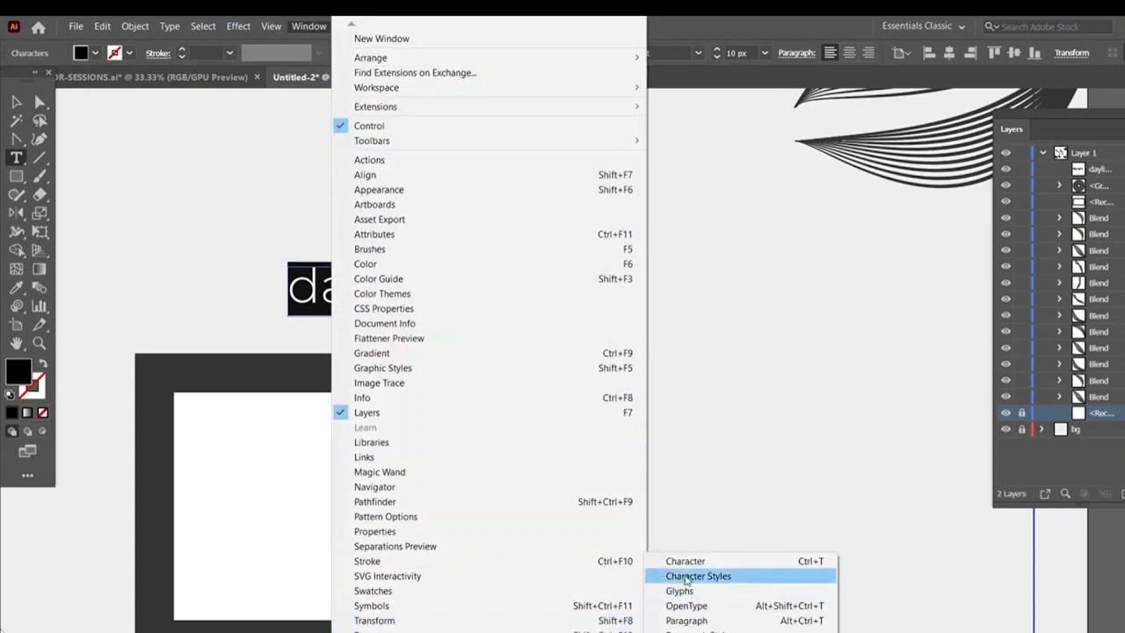
left_click(689, 577)
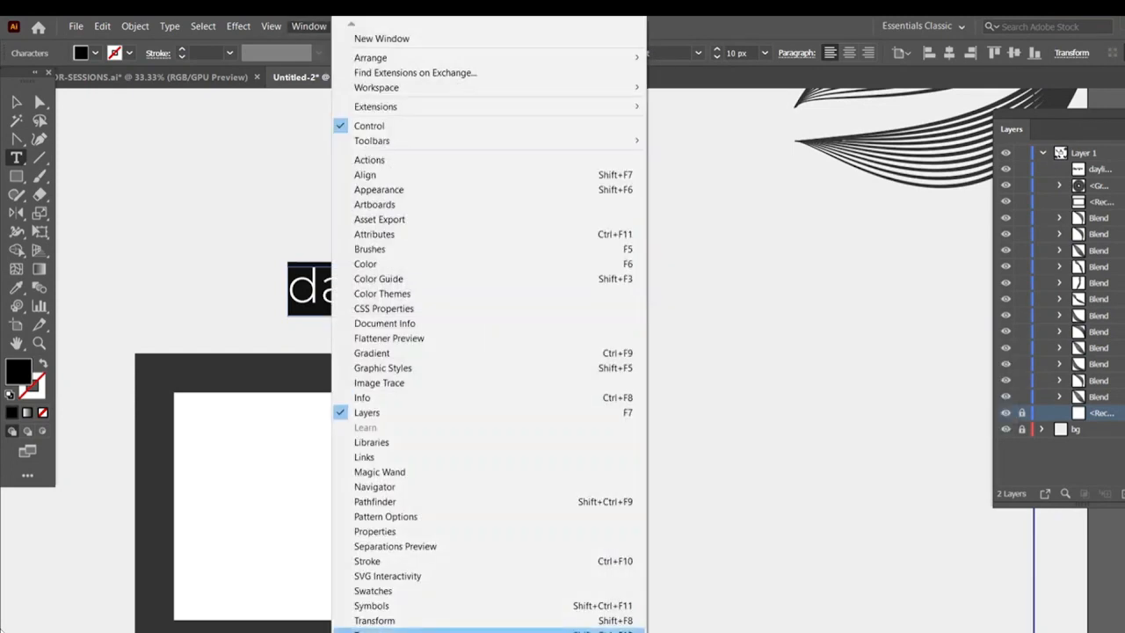
mouse_move(615, 627)
left_click(687, 563)
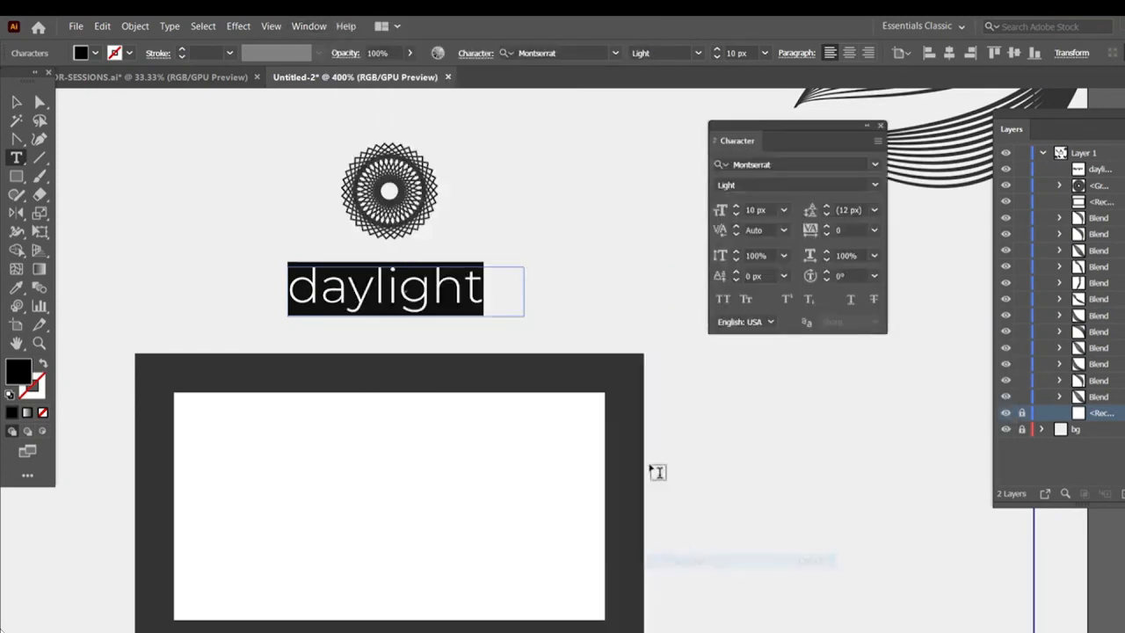
left_click(826, 214)
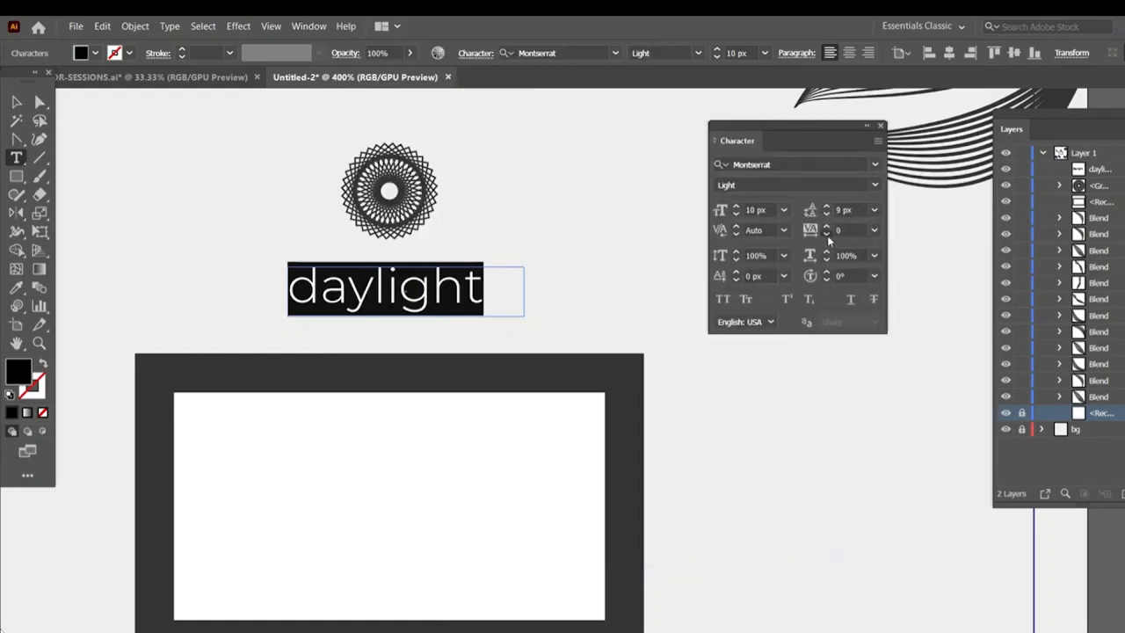
left_click(826, 234)
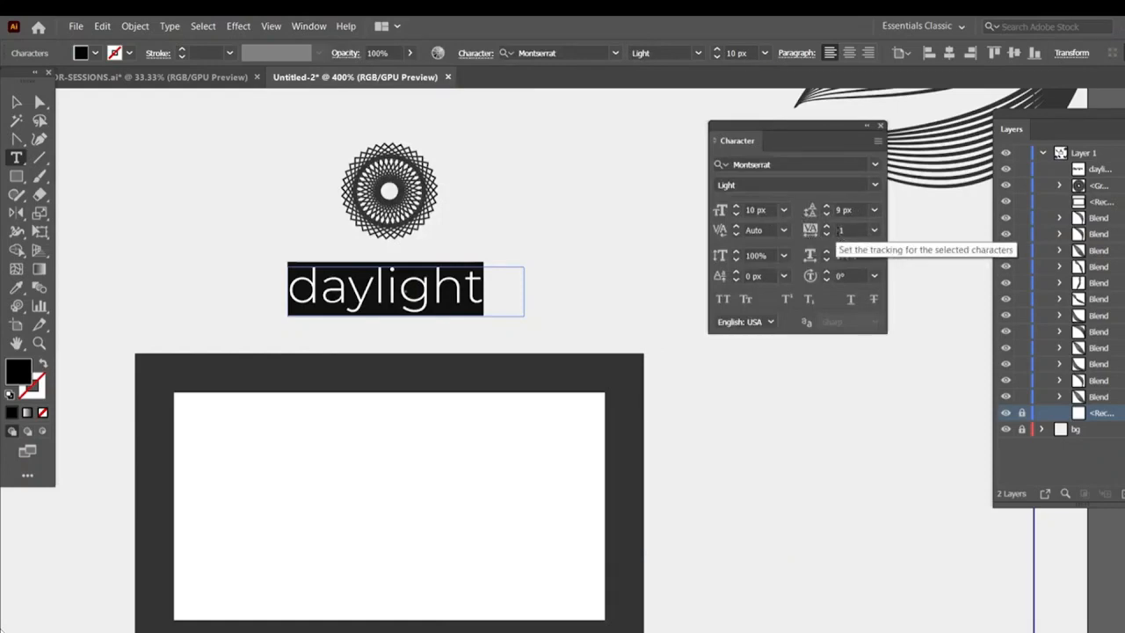
left_click(827, 234)
left_click(826, 233)
left_click(826, 234)
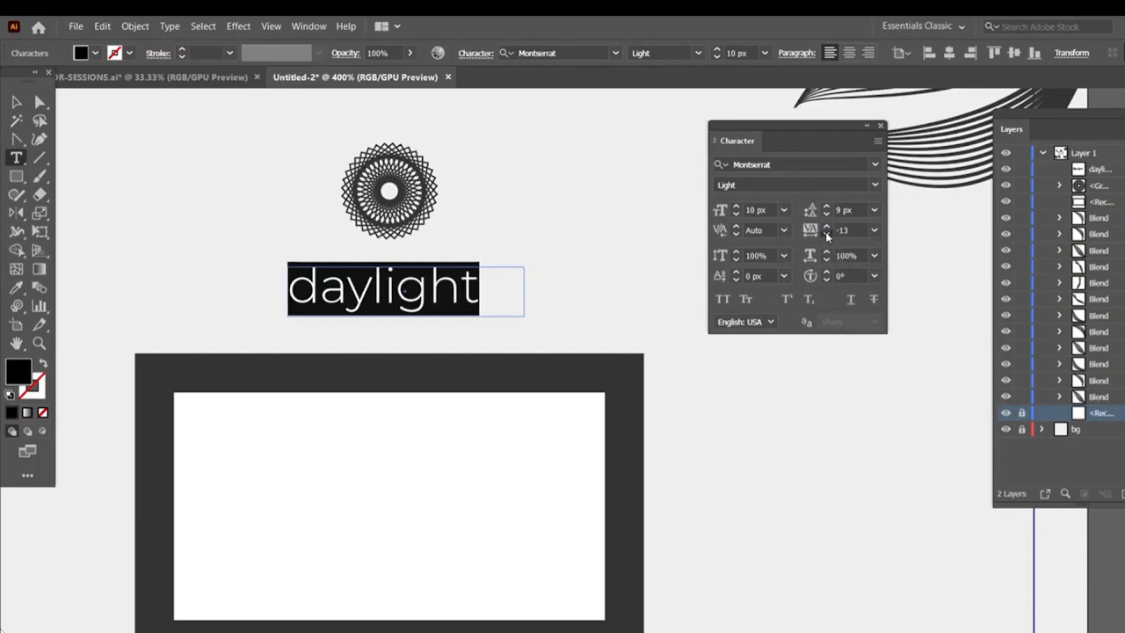
Decrease the "daylight" text's tracking in repeated steps
left_click(827, 233)
left_click(826, 233)
left_click(826, 233)
left_click(826, 233)
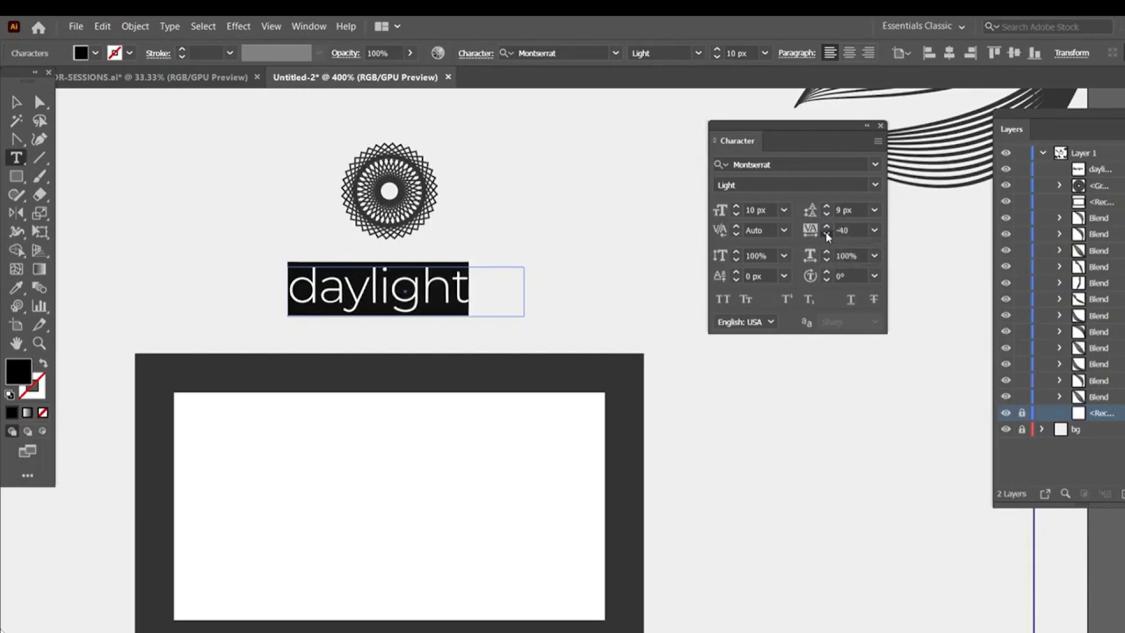
left_click(826, 233)
left_click(826, 233)
left_click(826, 233)
left_click(826, 233)
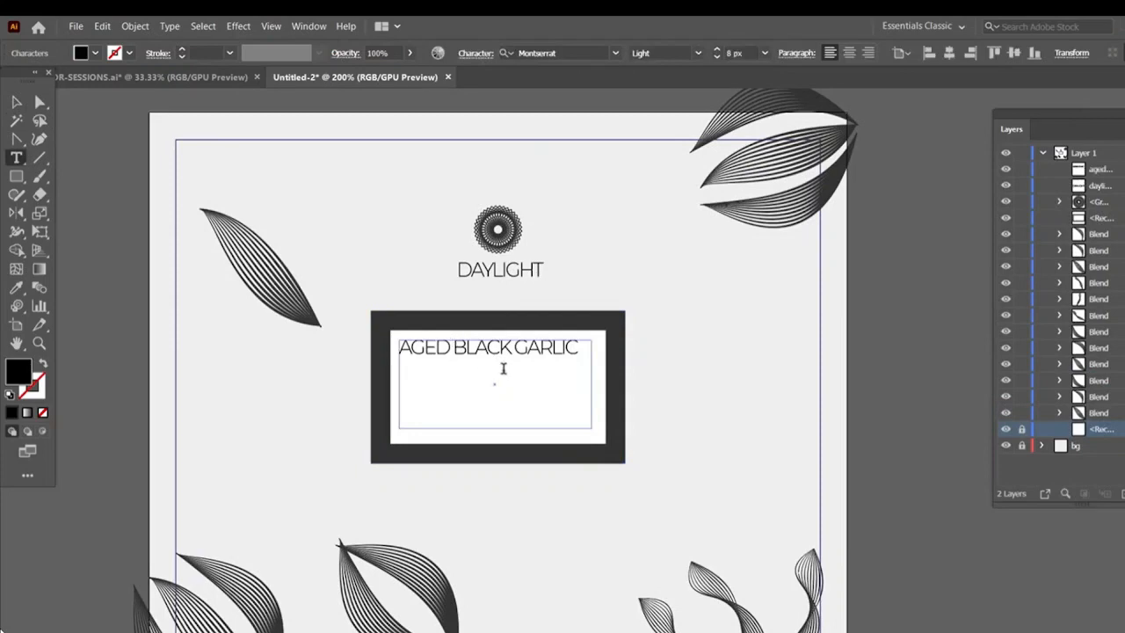
Break the "AGED BLACK GARLIC" text onto three separate lines
key("Return")
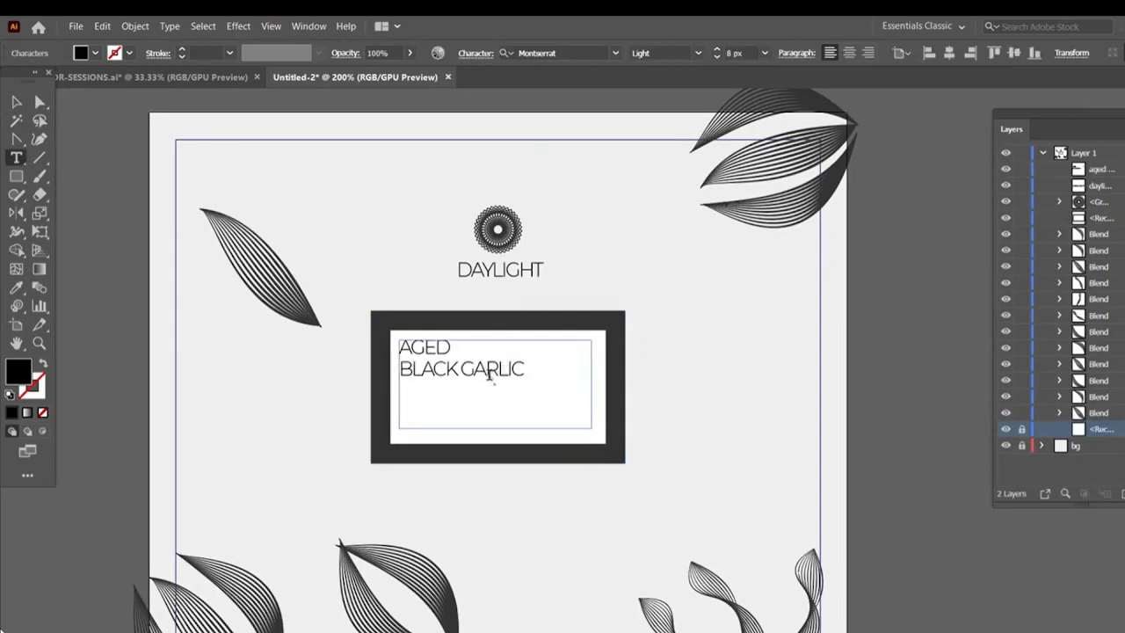
key("Return")
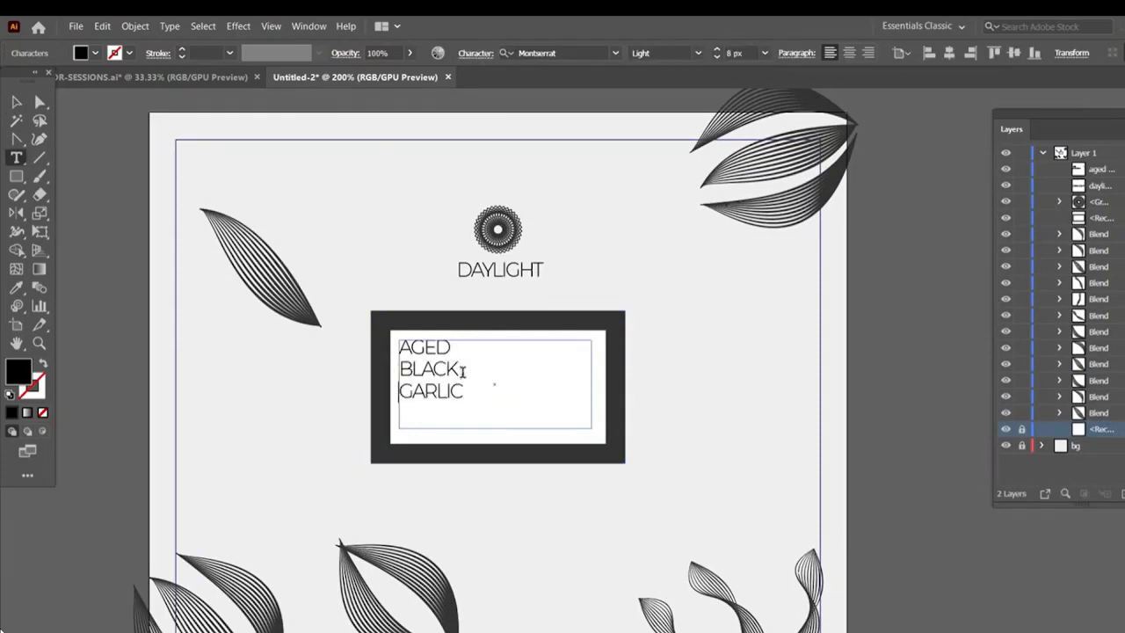
Set all three lines of the "AGED BLACK GARLIC" text to 11 px and center-align them
key("ctrl+a")
left_click(717, 50)
left_click(717, 51)
left_click(717, 50)
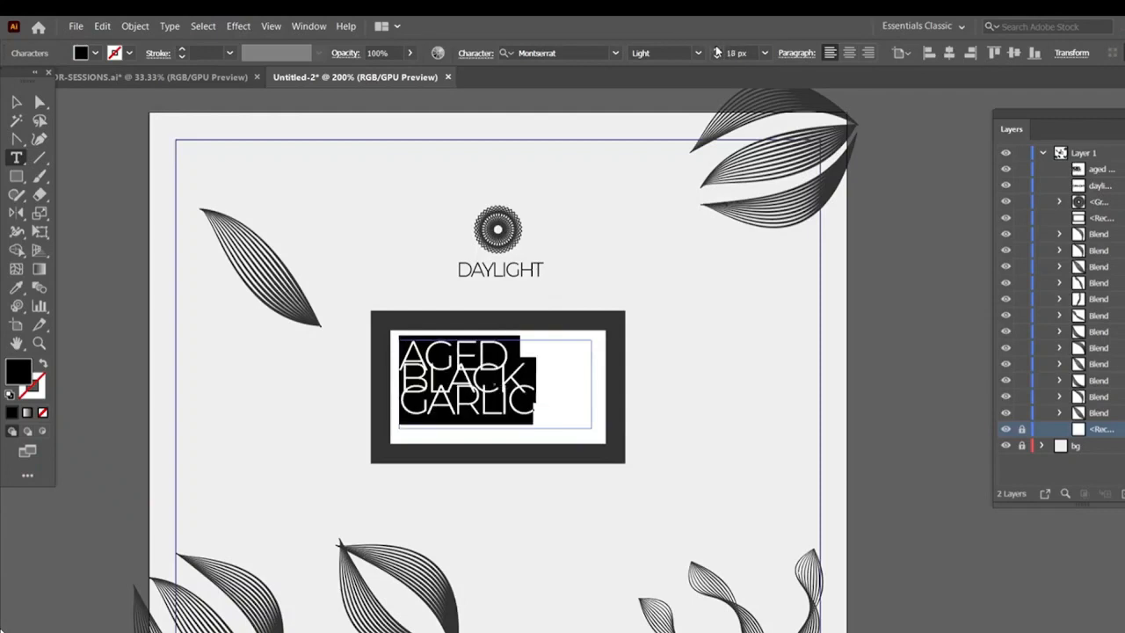
left_click(718, 51)
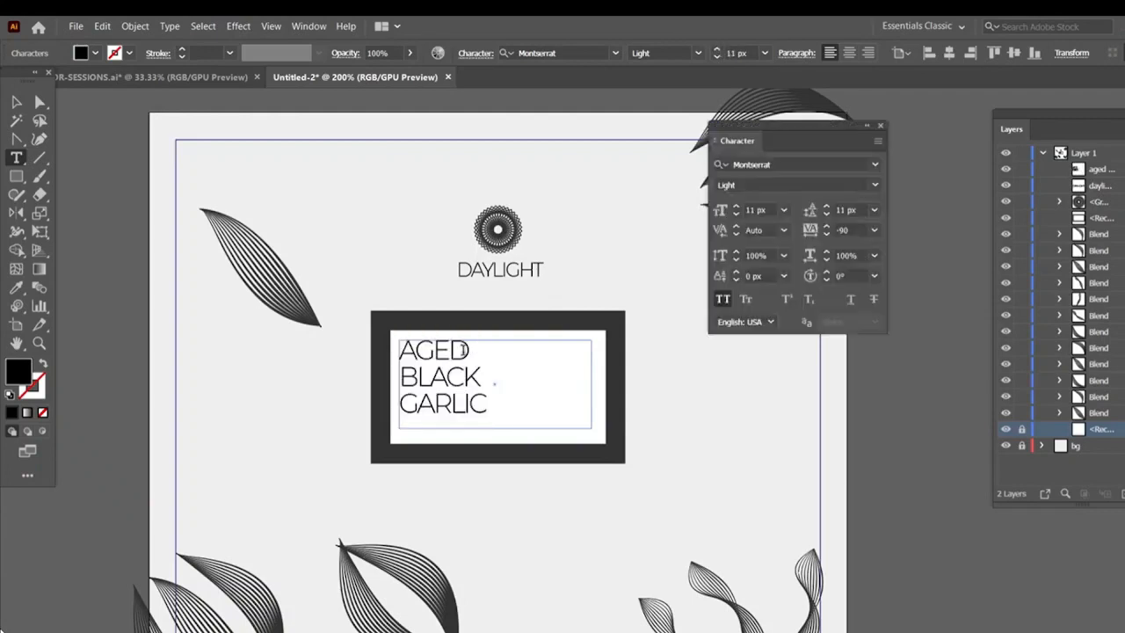
left_click_drag(483, 349, 402, 350)
left_click_drag(487, 403, 411, 306)
left_click(849, 53)
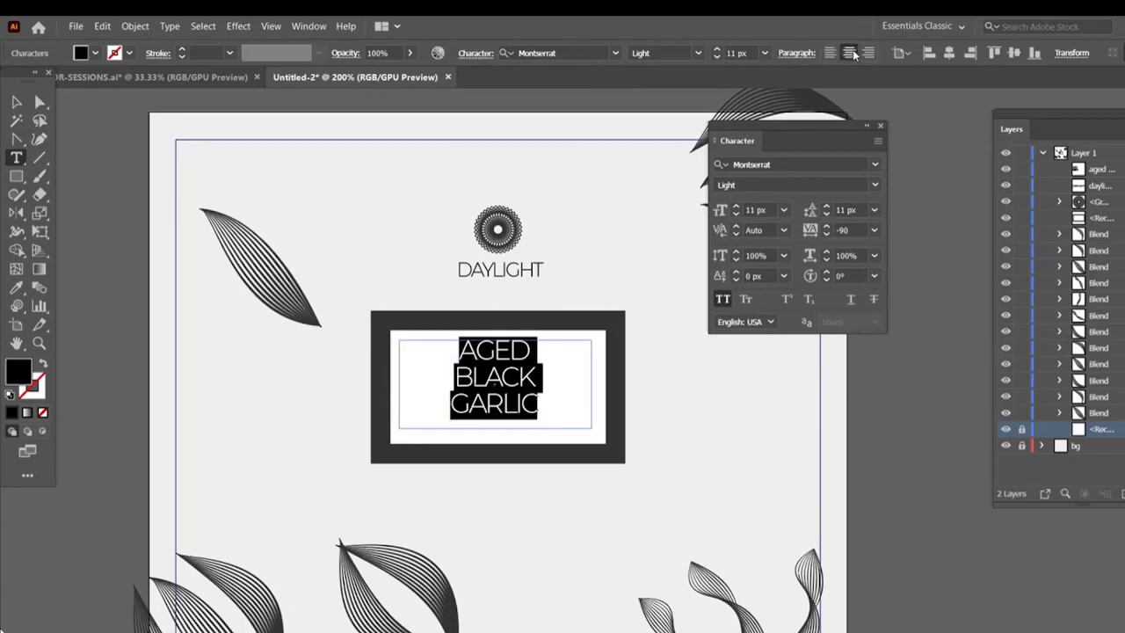
Set the word AGED to Montserrat Bold
left_click(516, 349)
left_click_drag(533, 351, 443, 346)
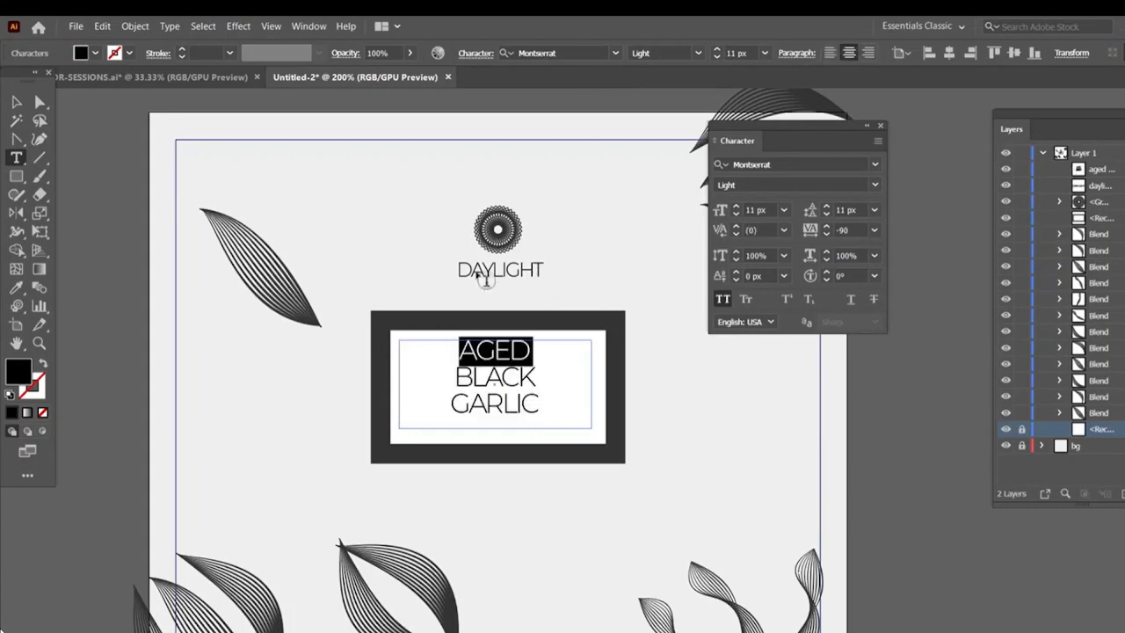
left_click(697, 55)
left_click(653, 281)
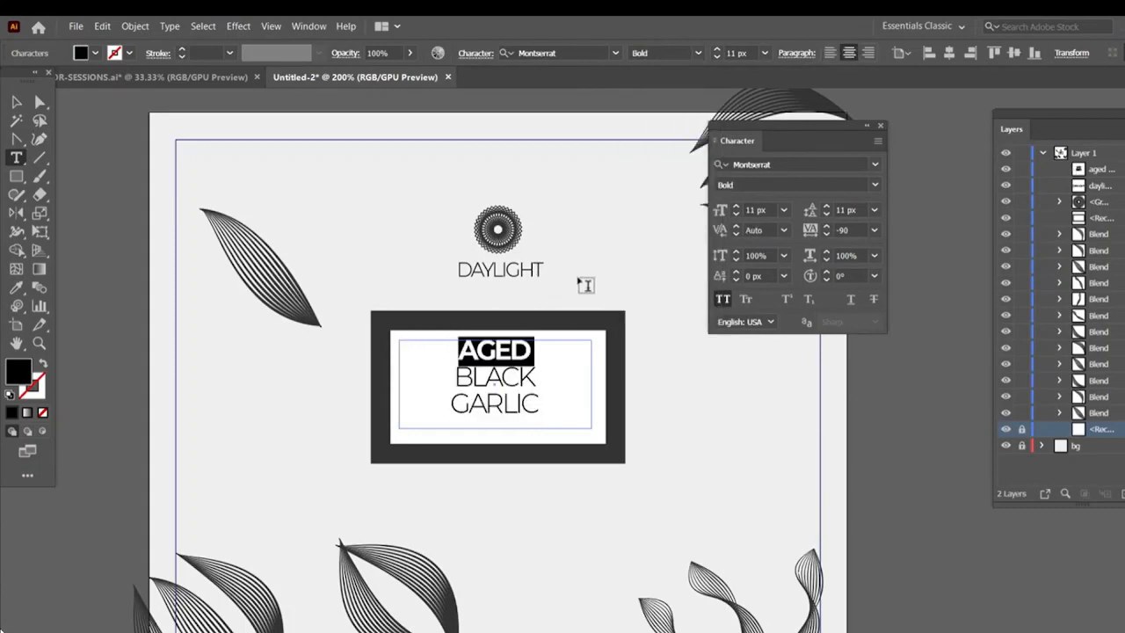
Set the title text's tracking to 200 and deselect it
left_click(829, 224)
left_click(829, 225)
left_click(828, 224)
left_click(829, 225)
left_click(829, 224)
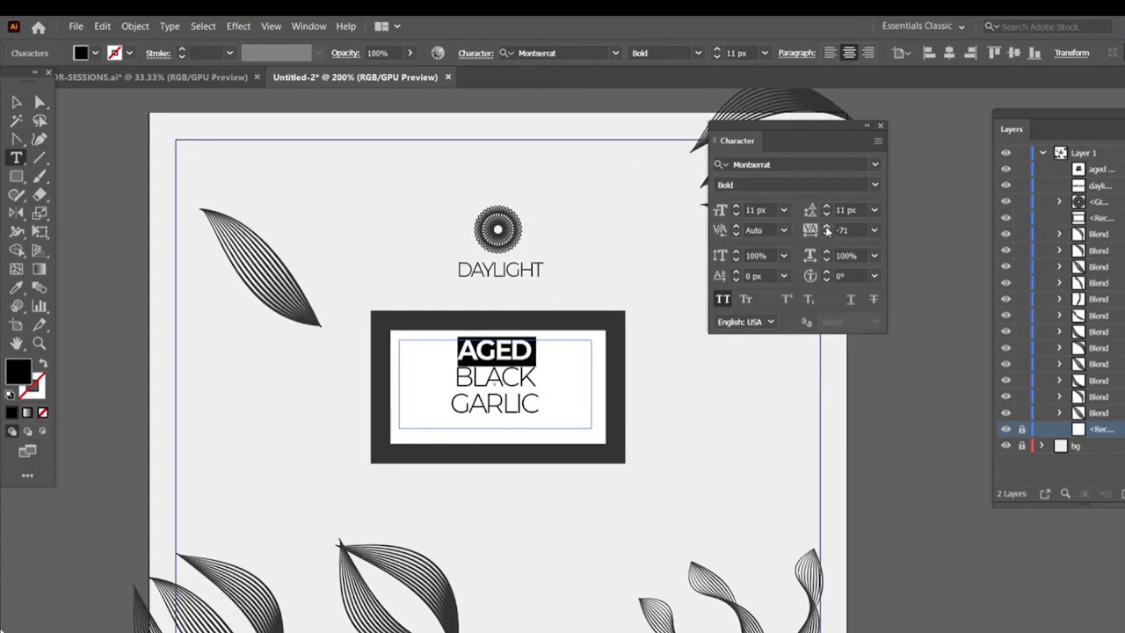
left_click(827, 226)
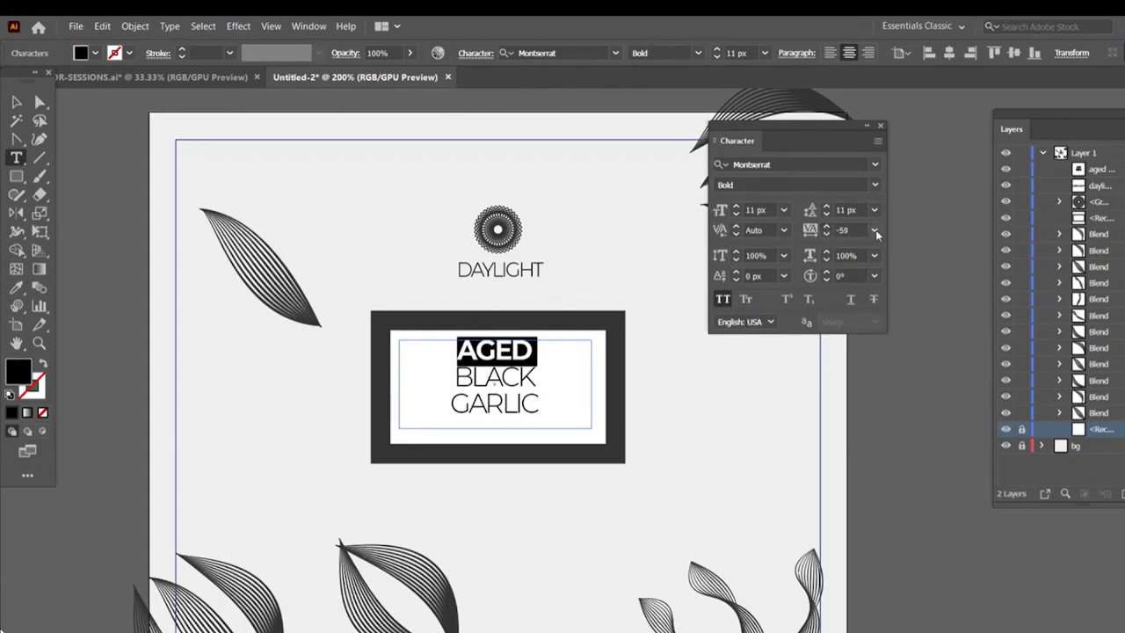
left_click(874, 230)
left_click(892, 473)
key("BackSpace")
key("BackSpace")
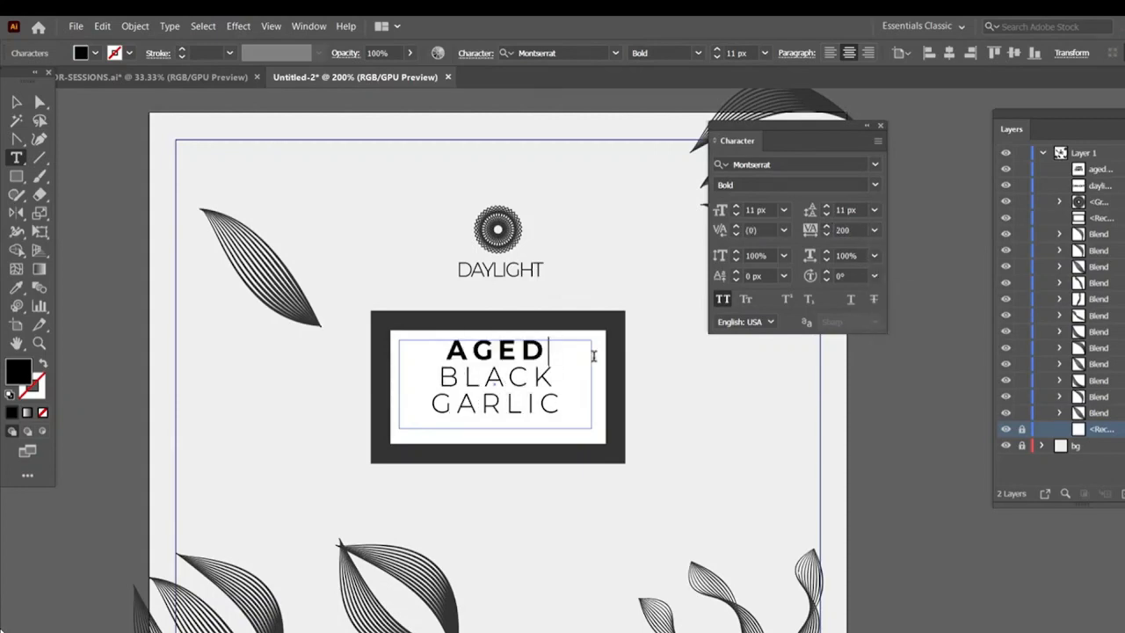
type("d")
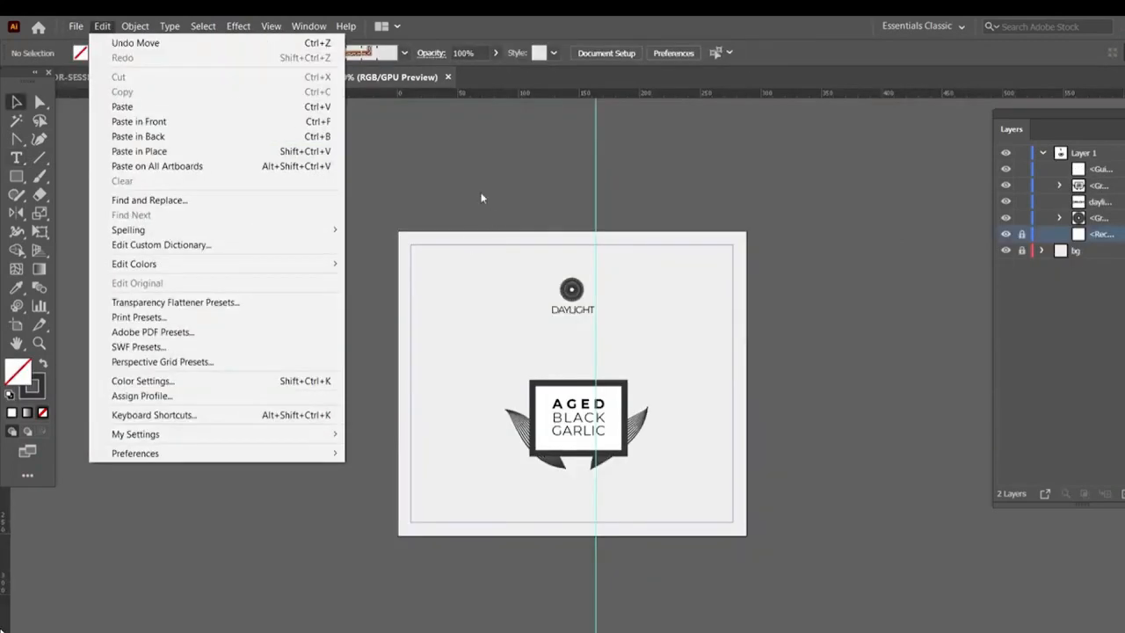
left_click(441, 197)
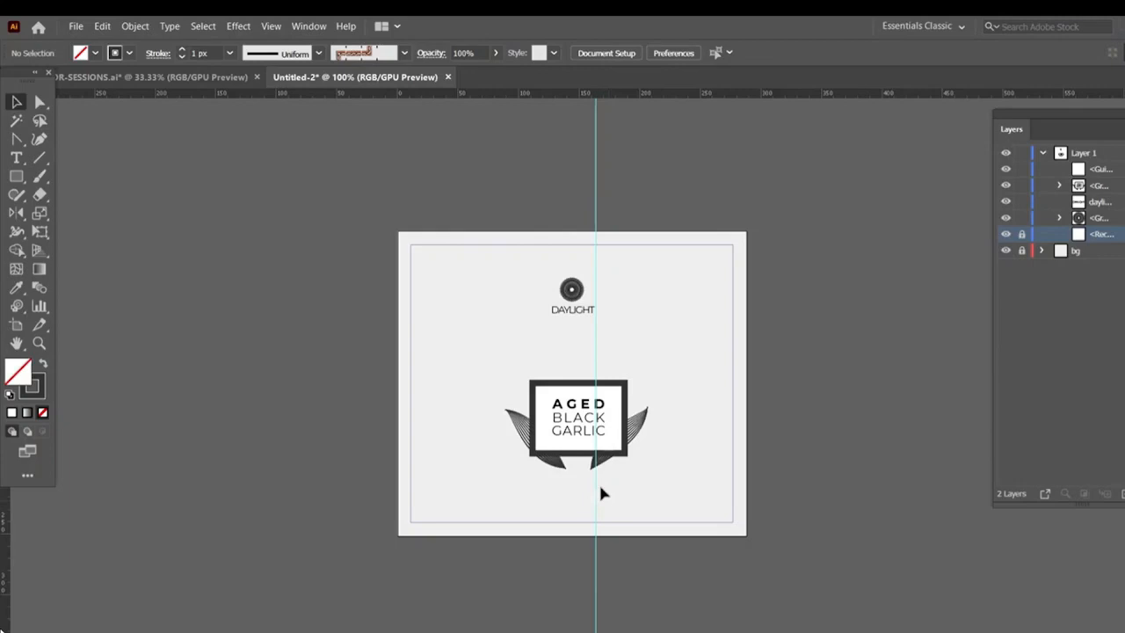
Export the artboard as a JPEG named lABEL with the Use Artboards option enabled
left_click(86, 27)
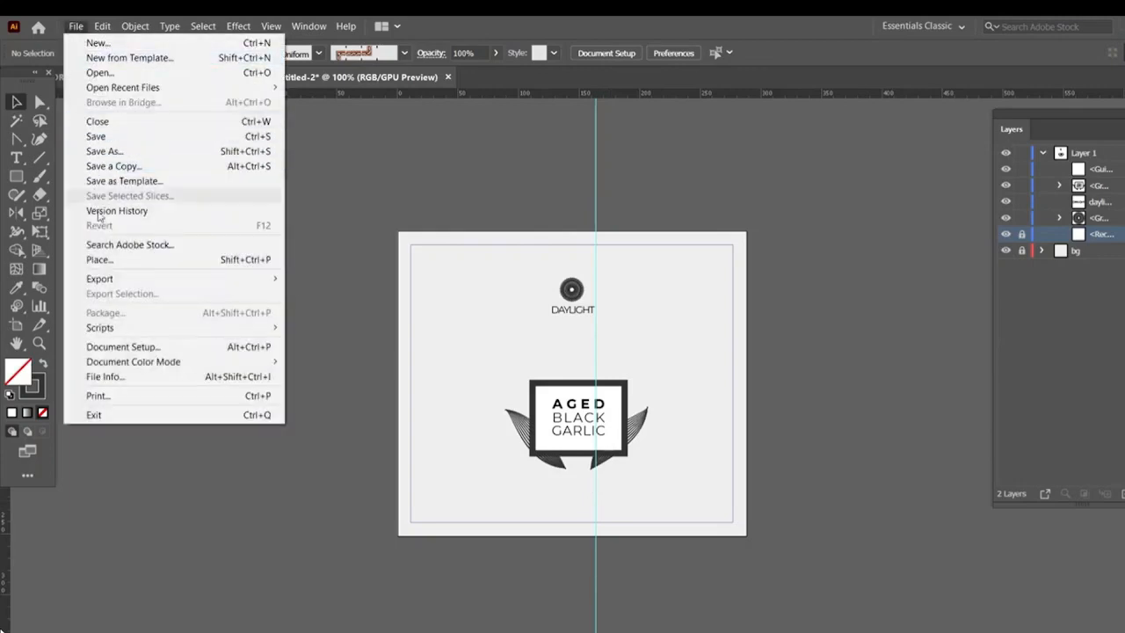
mouse_move(102, 283)
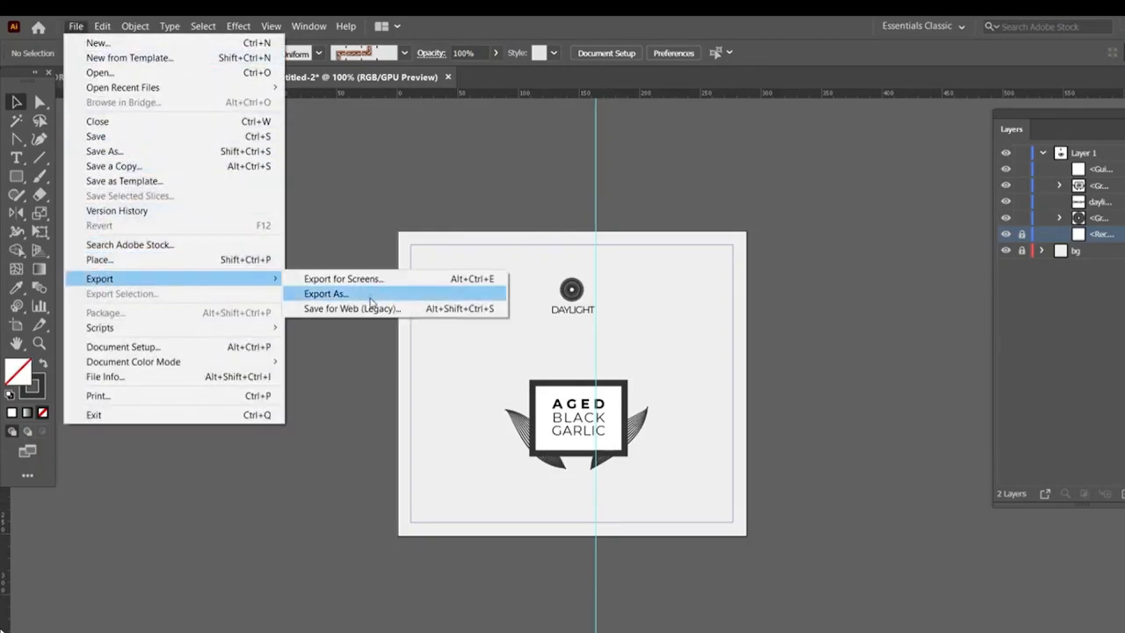
left_click(369, 293)
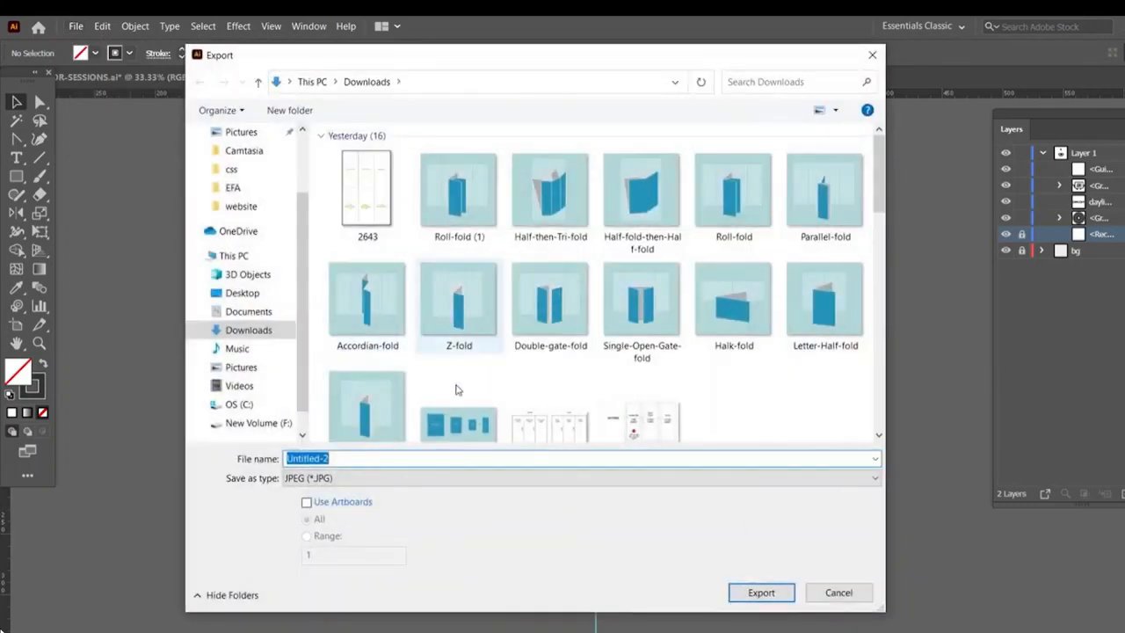
left_click(306, 502)
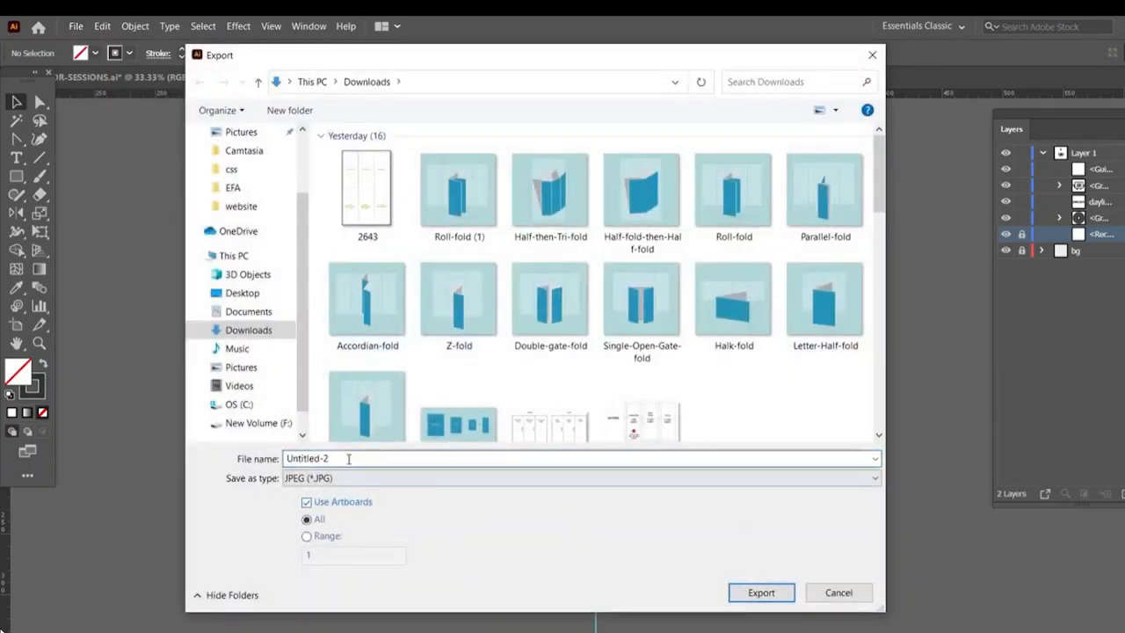
left_click_drag(349, 459, 283, 466)
type("l")
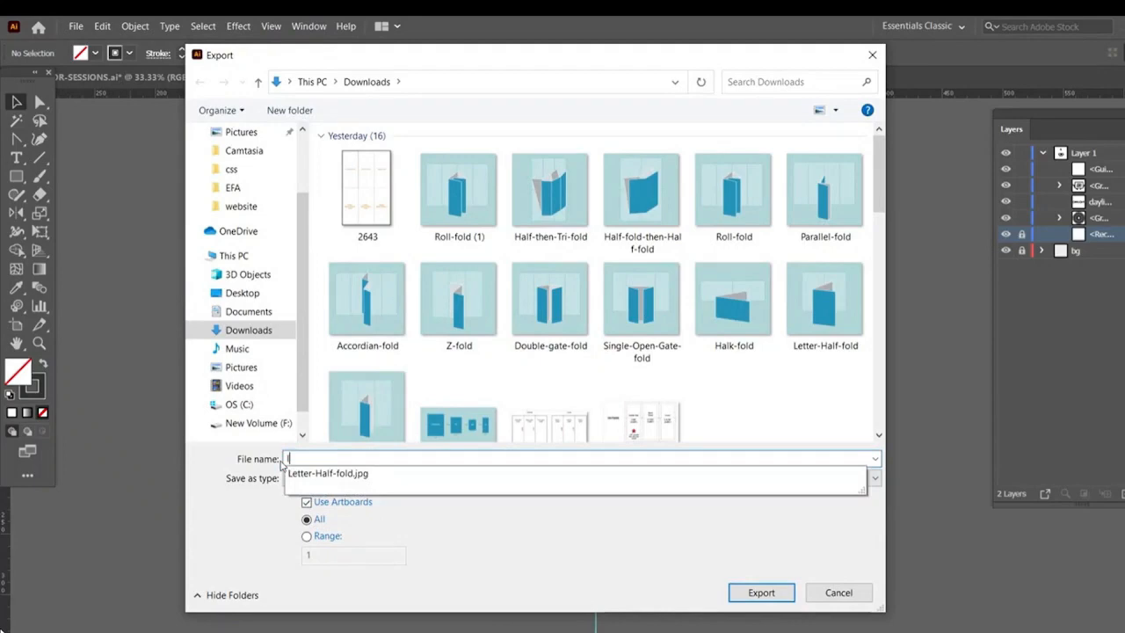
type("ABEL")
key("Return")
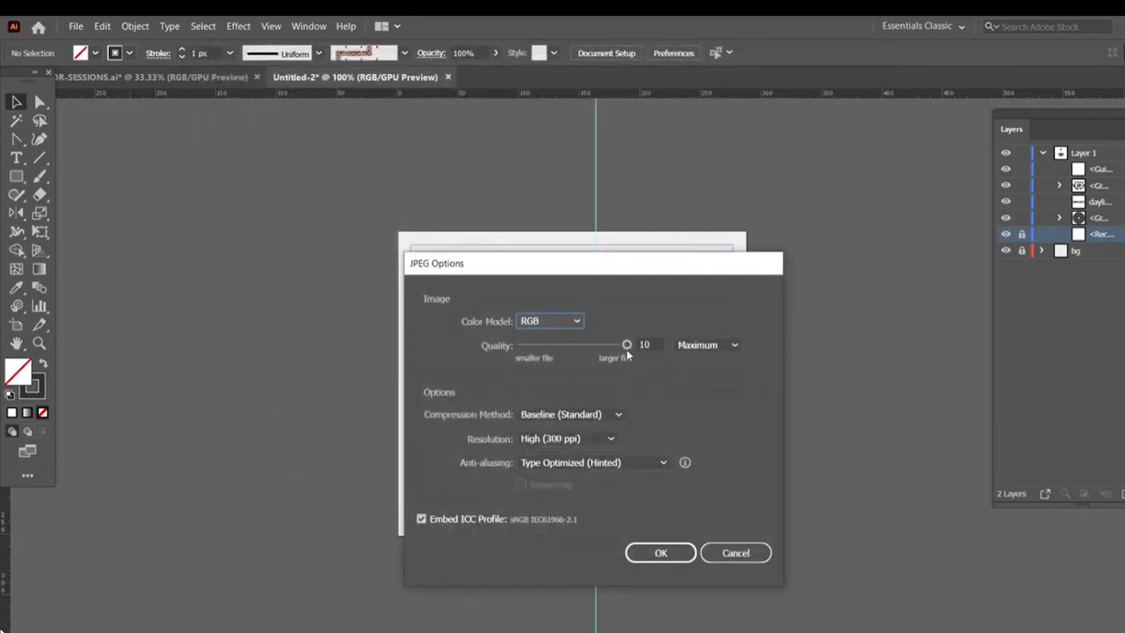
Set the JPEG quality to 8 and confirm the export
left_click_drag(627, 347, 609, 349)
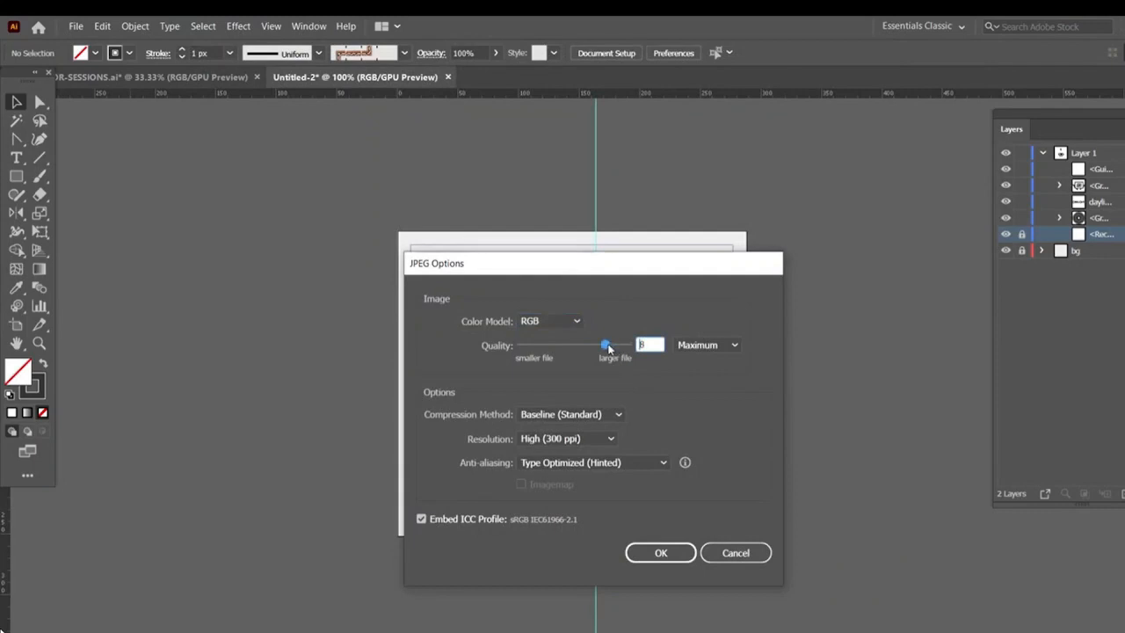
left_click(684, 552)
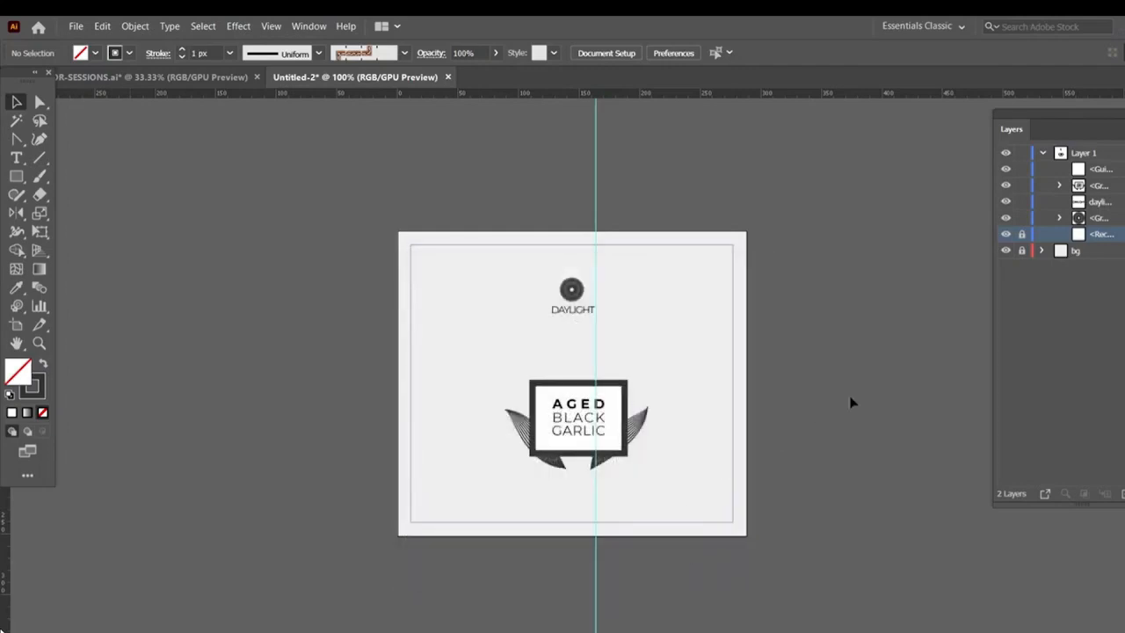
Open the Symbols panel and place the exported lABEL-01 image on the canvas
left_click(308, 26)
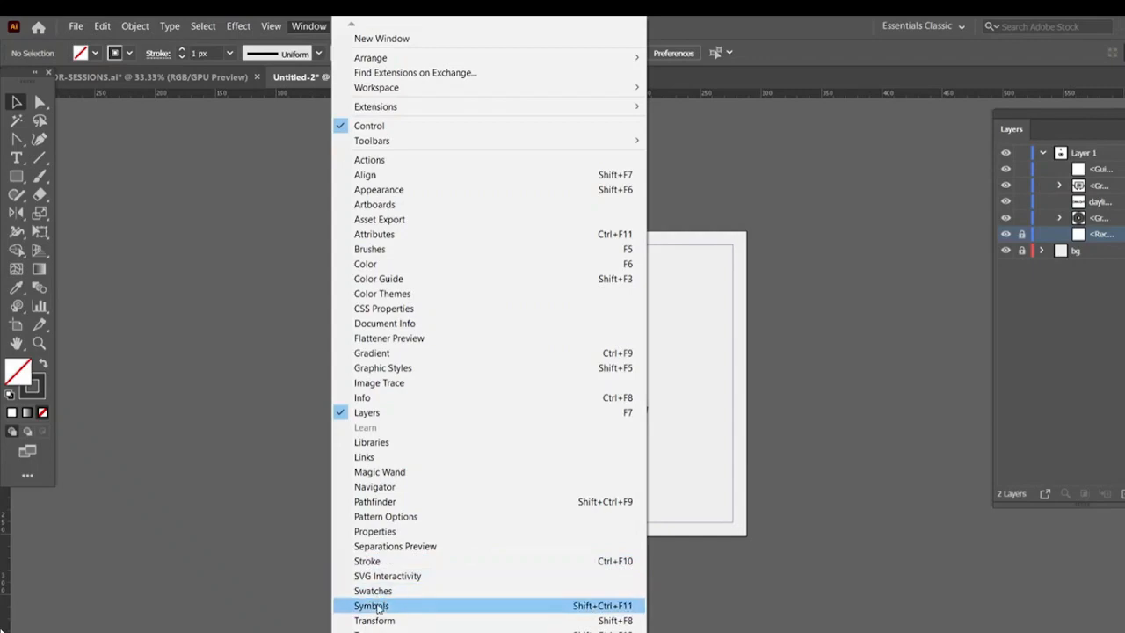
left_click(417, 606)
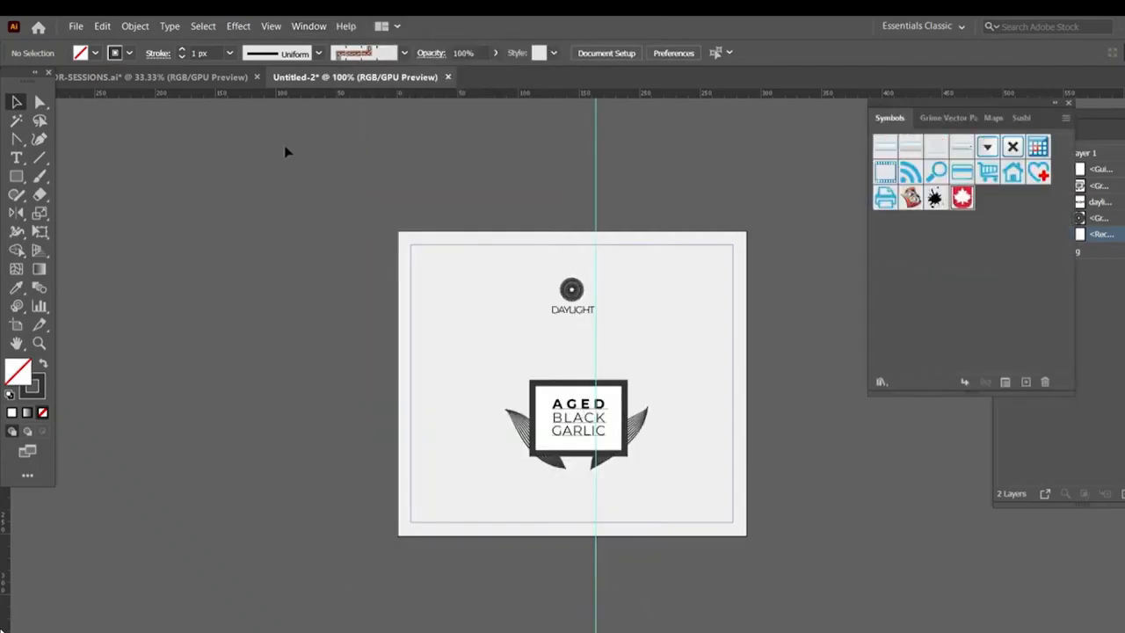
left_click(76, 26)
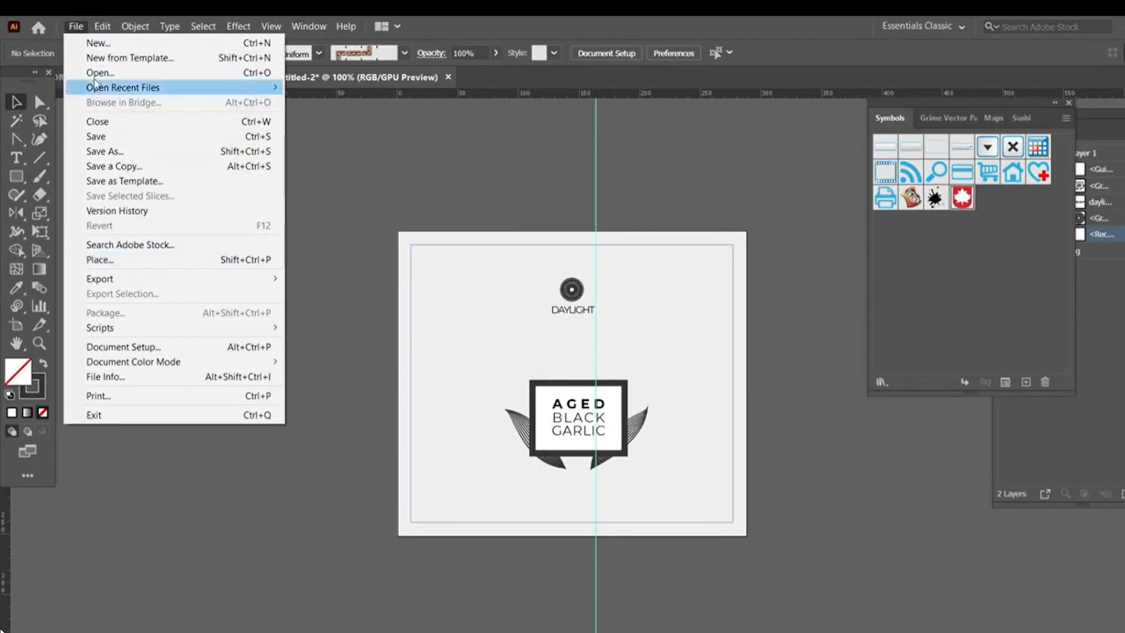
left_click(102, 262)
left_click(364, 194)
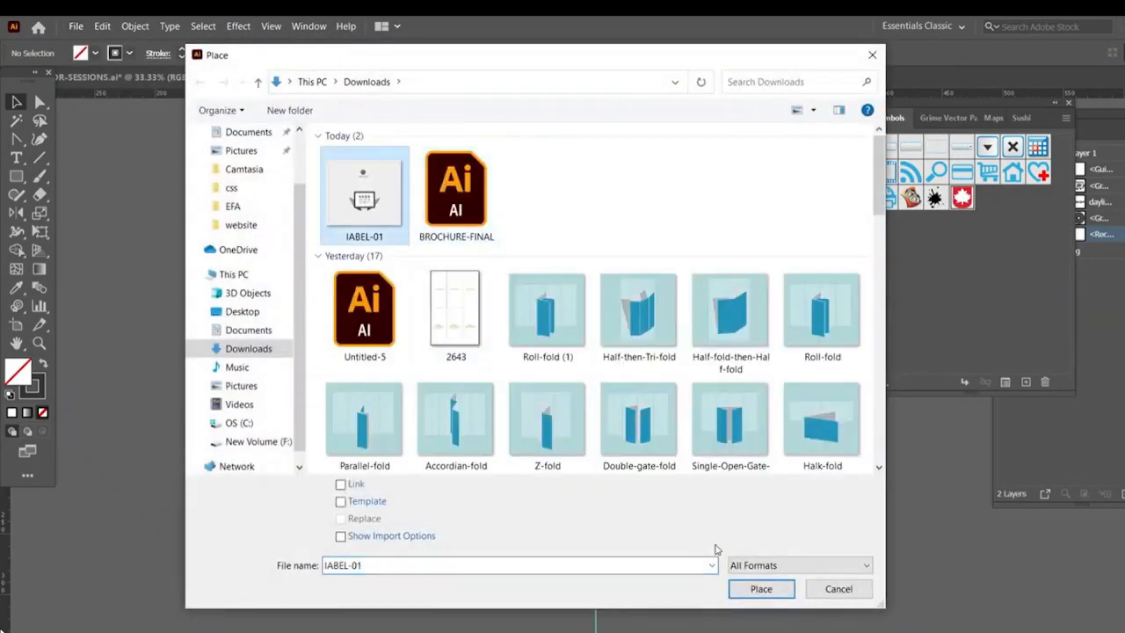
left_click(761, 589)
left_click(498, 279)
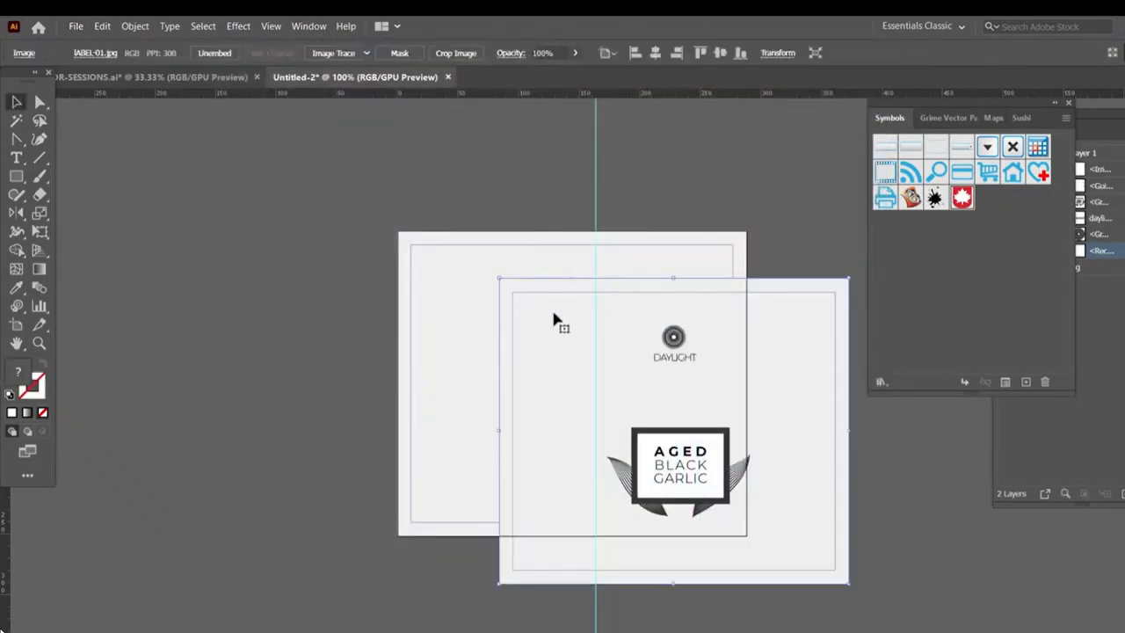
Turn the placed image into a symbol named LABEL, then delete the placed instance from the canvas
left_click_drag(898, 247, 973, 224)
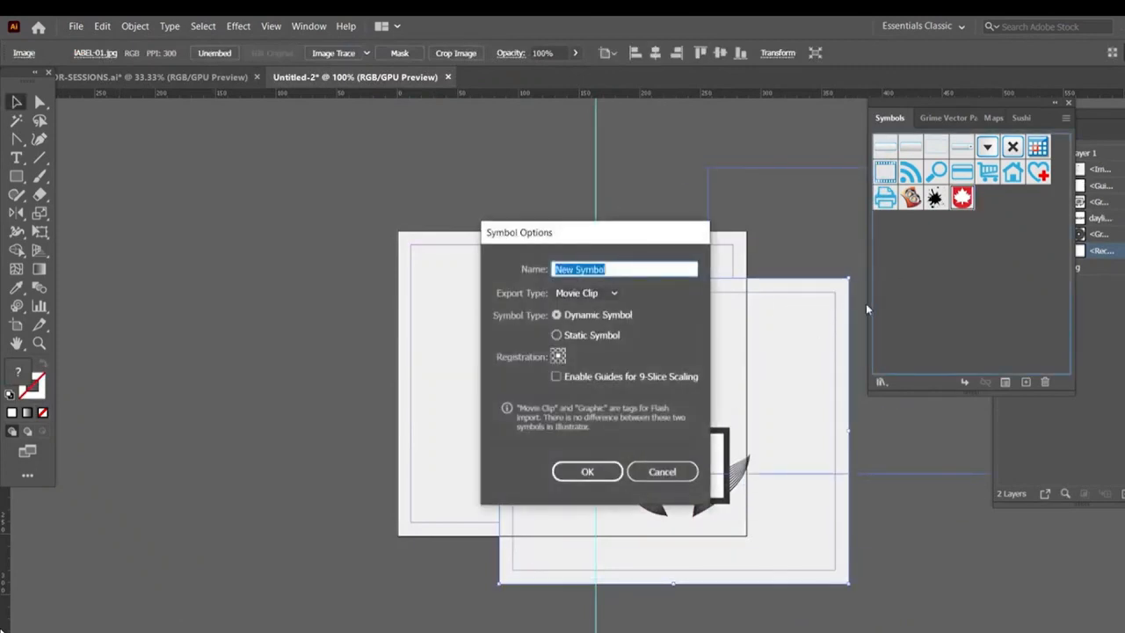
type("LA")
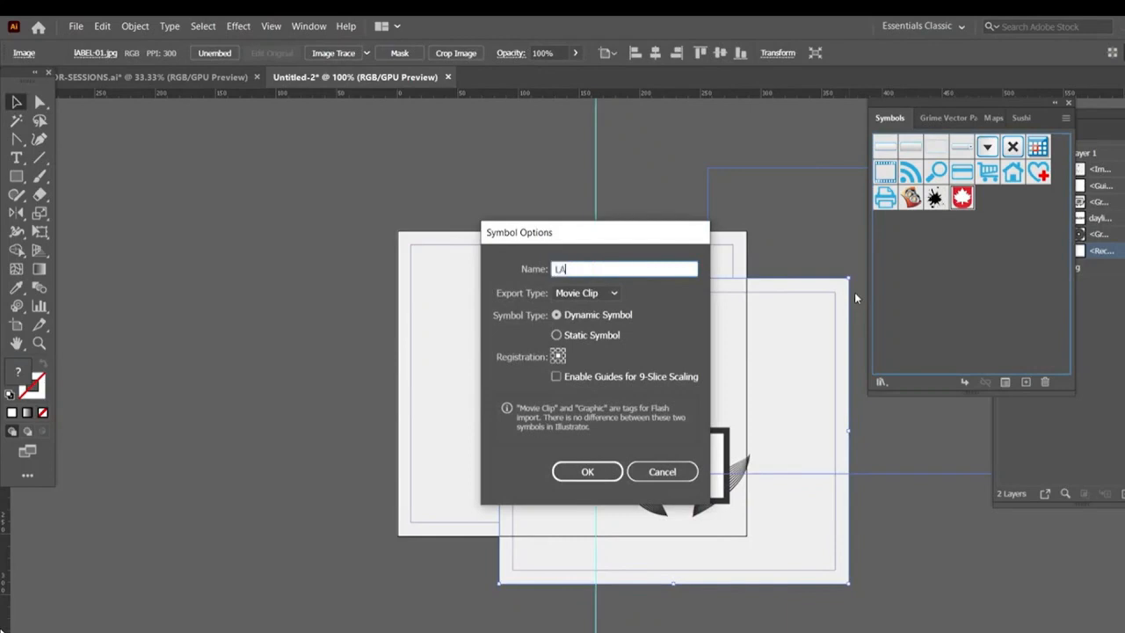
type("BEL")
key("Return")
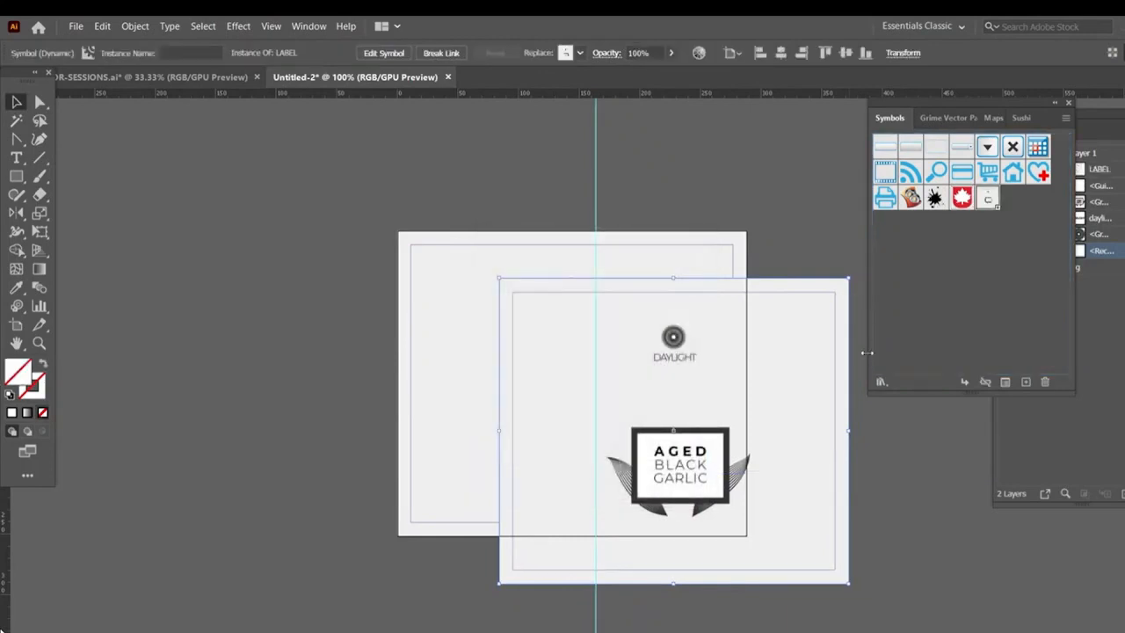
key("Delete")
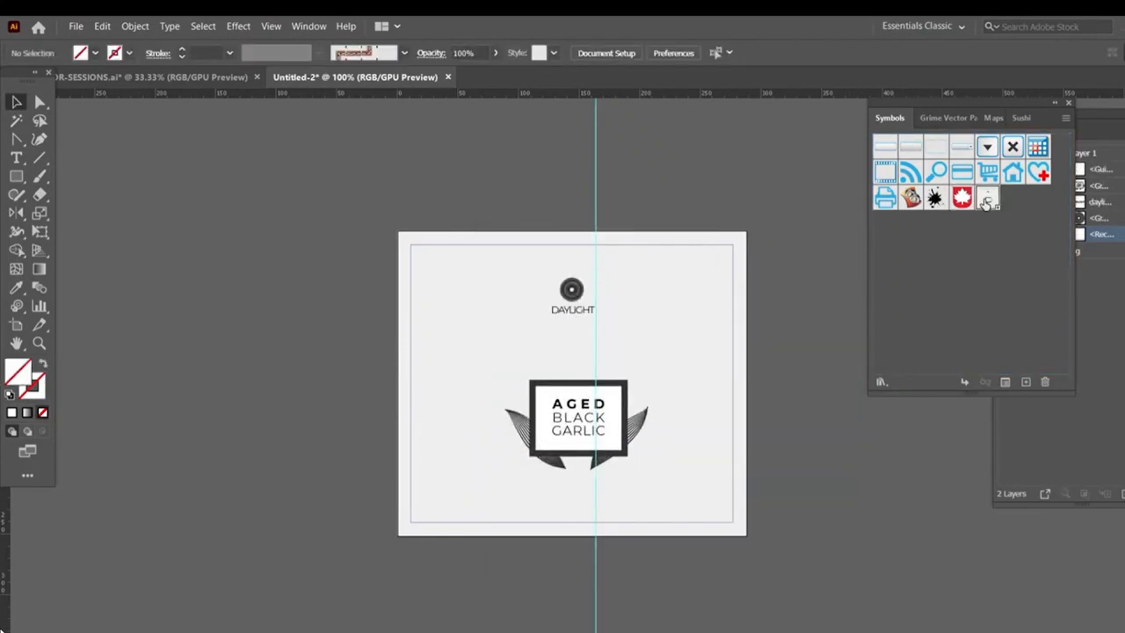